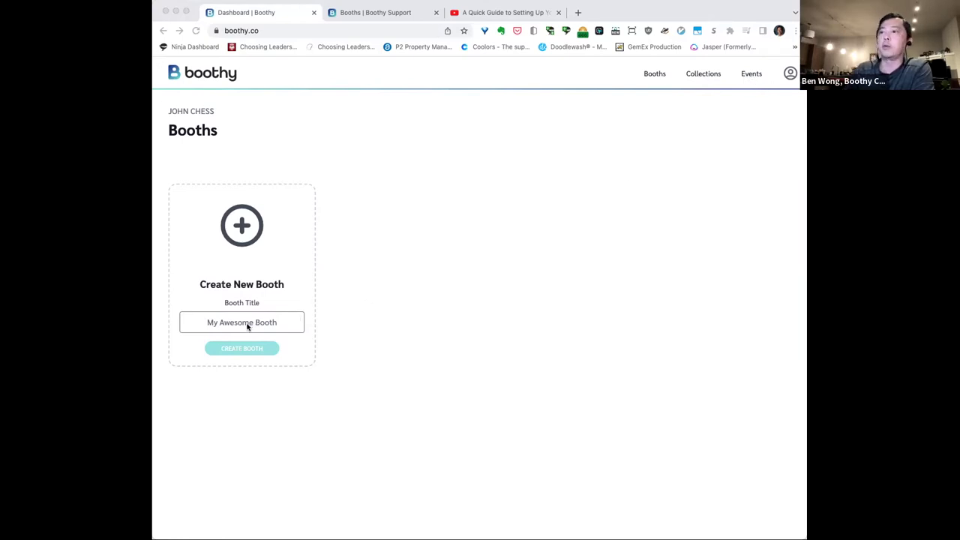
- Create a new booth with the author's name as its Booth Title
left_click(279, 325)
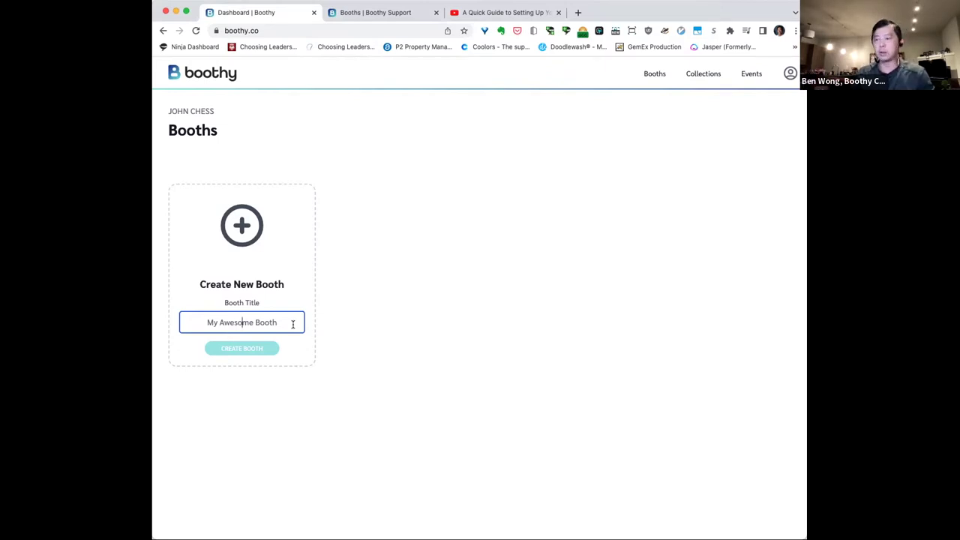
type("John Chess")
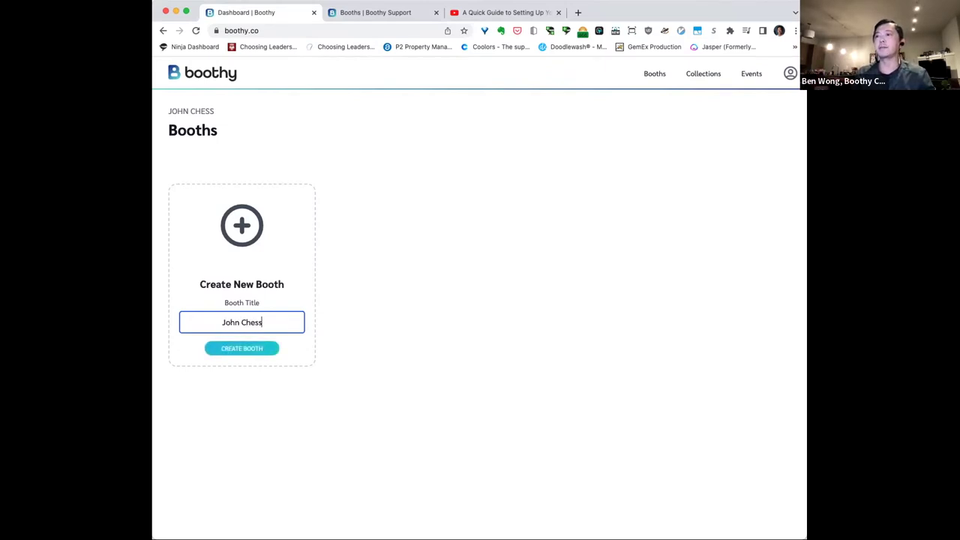
left_click(243, 349)
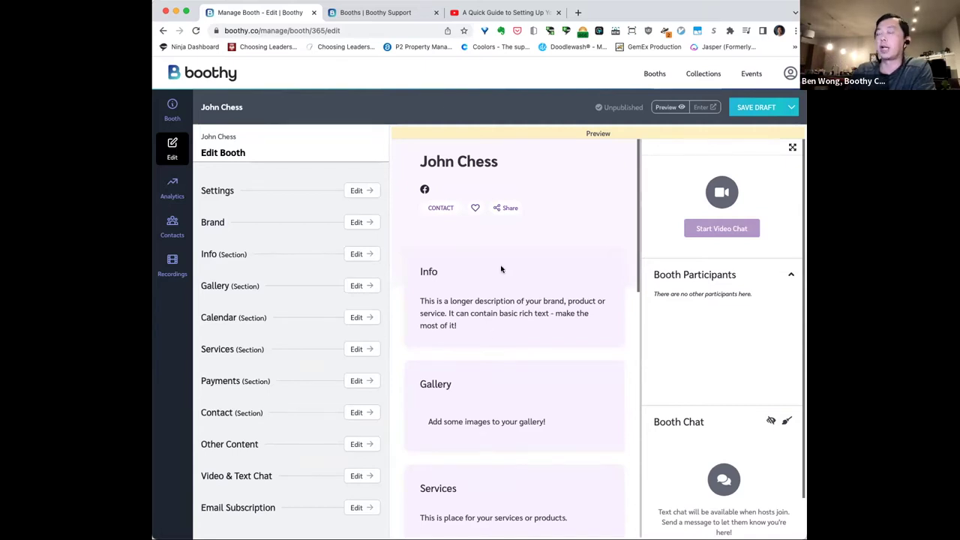
- Remove the trailing '-1' from the booth URL in Settings and apply the change
left_click(358, 192)
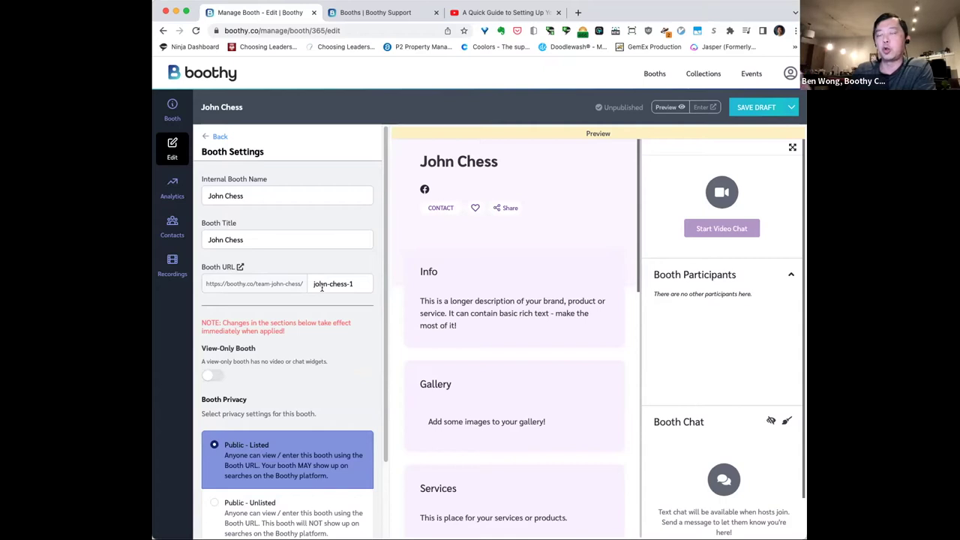
left_click(356, 284)
key("BackSpace")
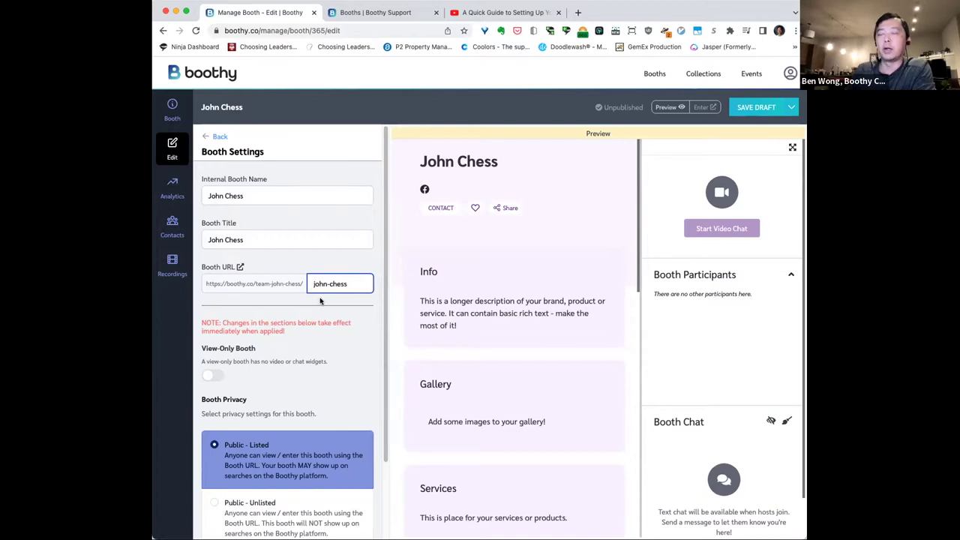
left_click(320, 302)
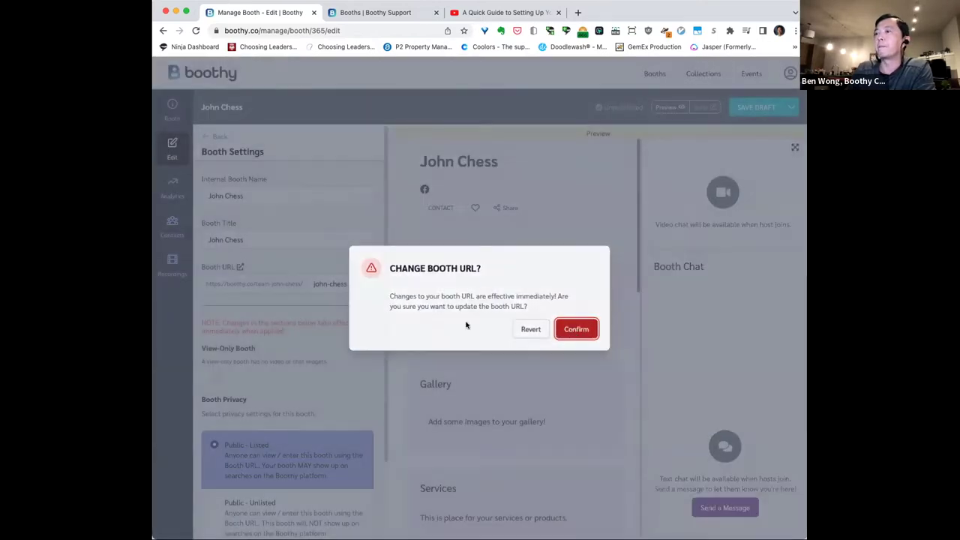
key("Return")
scroll(318, 362, "down", 3)
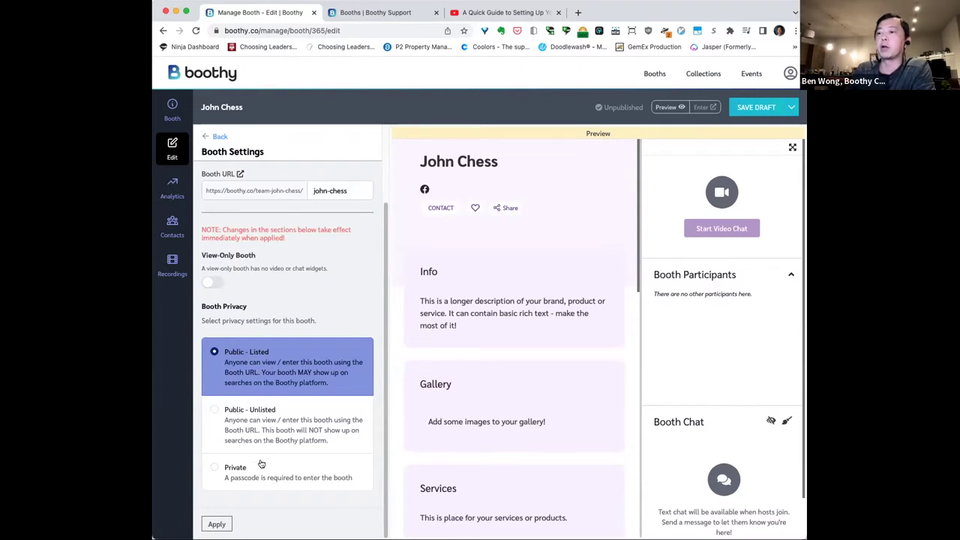
left_click(216, 524)
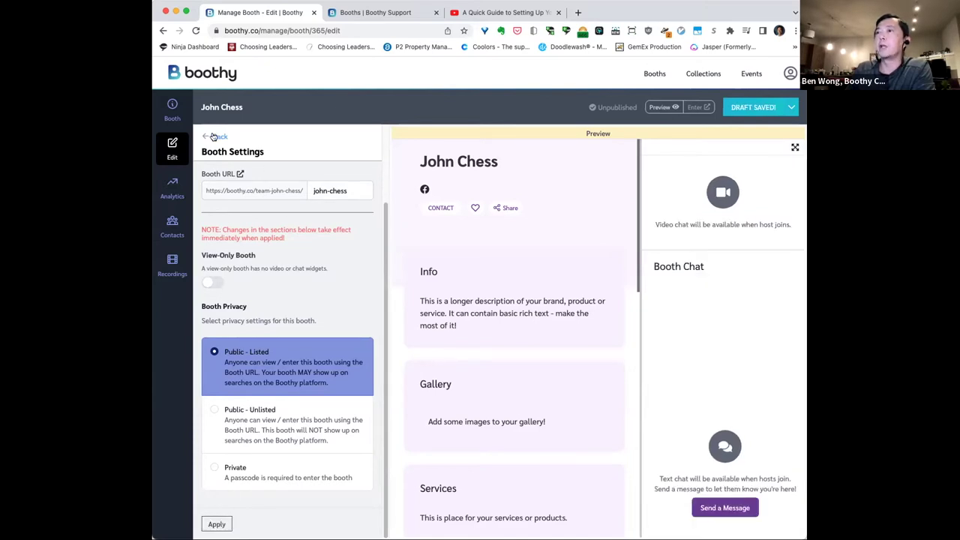
left_click(214, 137)
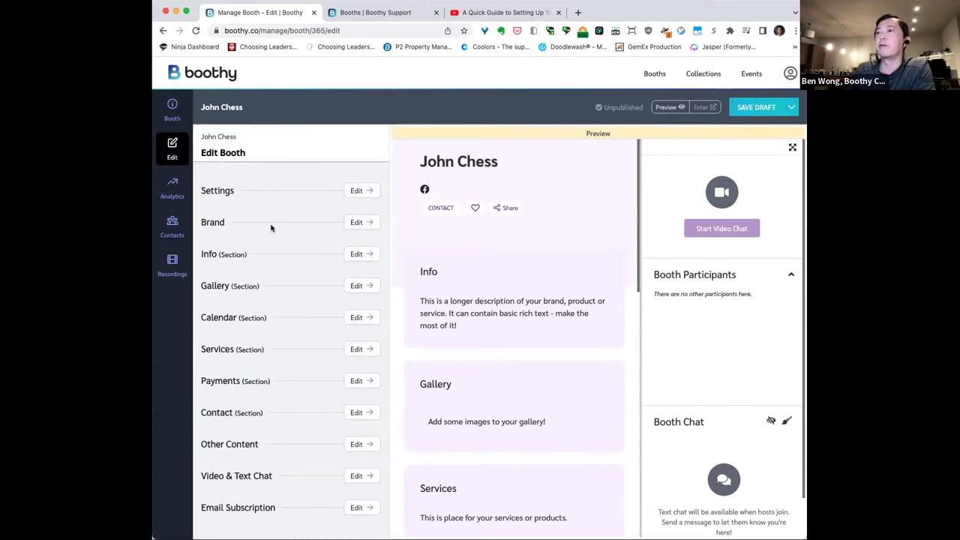
- Set the booth theme to Blue after trying Purple - Dark and Deep Blue
left_click(356, 224)
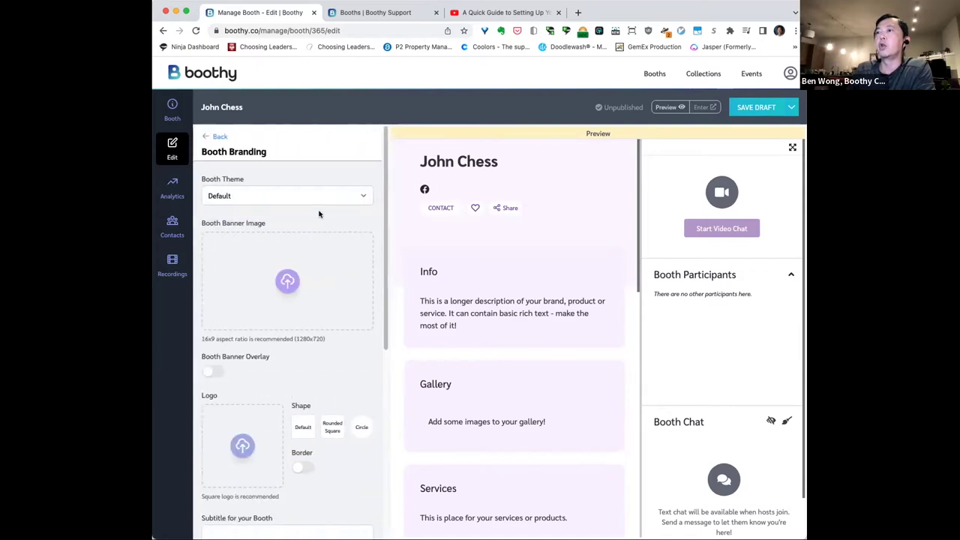
left_click(327, 195)
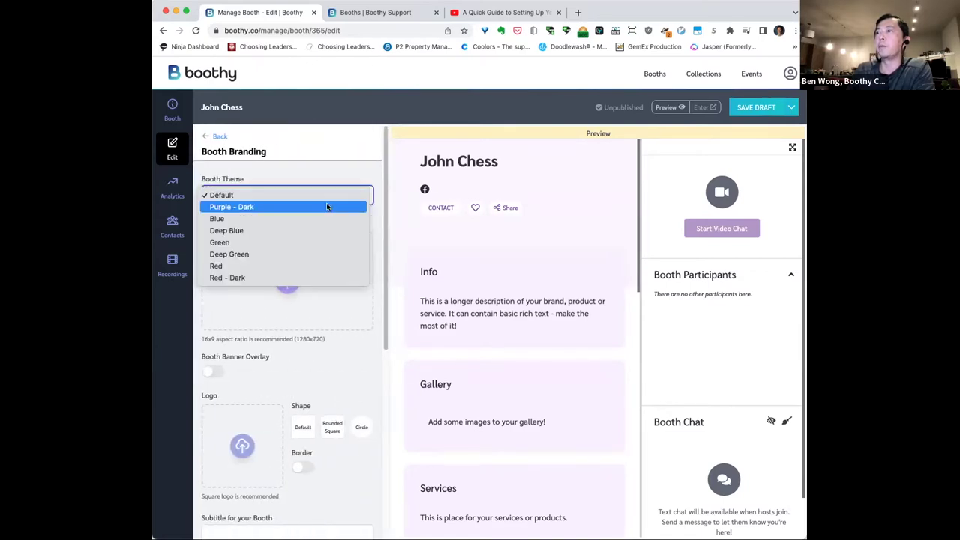
left_click(326, 206)
left_click(330, 200)
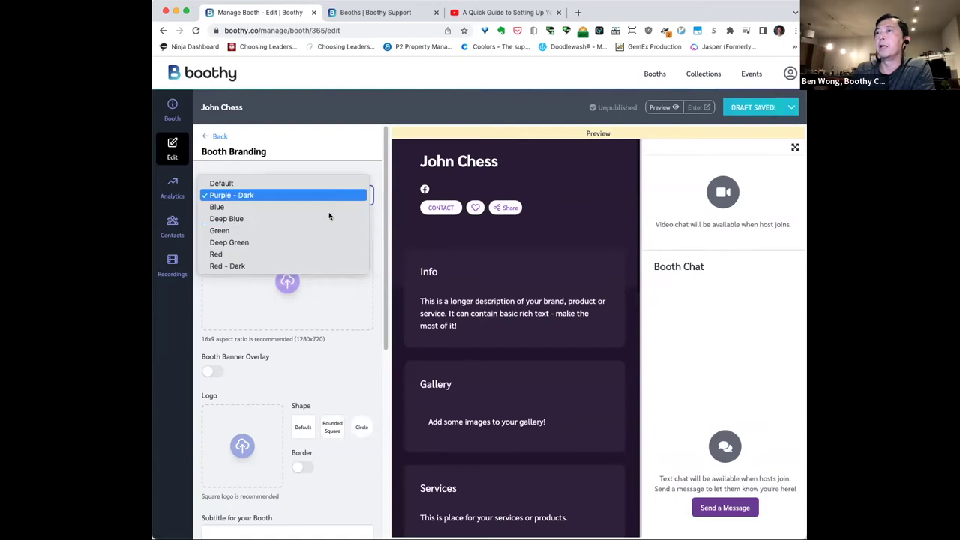
left_click(328, 218)
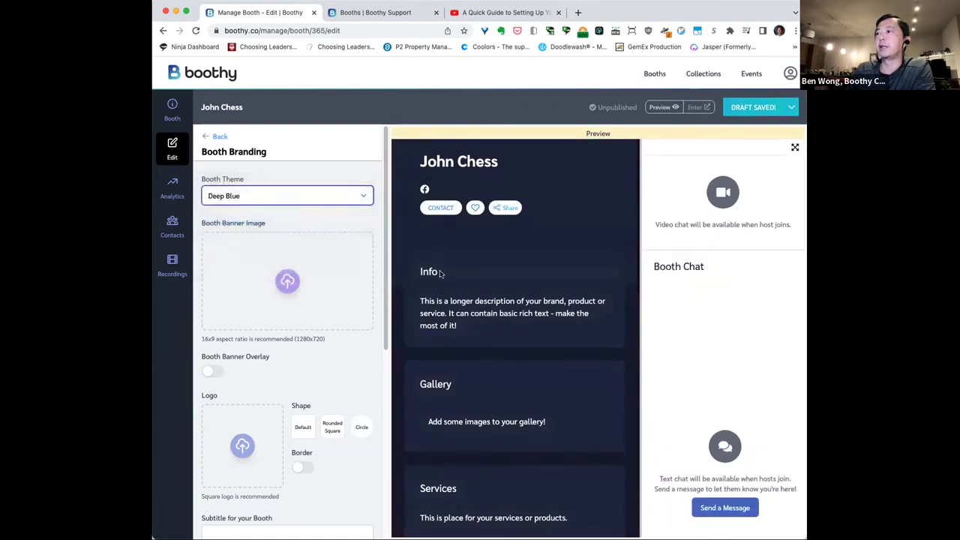
left_click(363, 195)
left_click(353, 184)
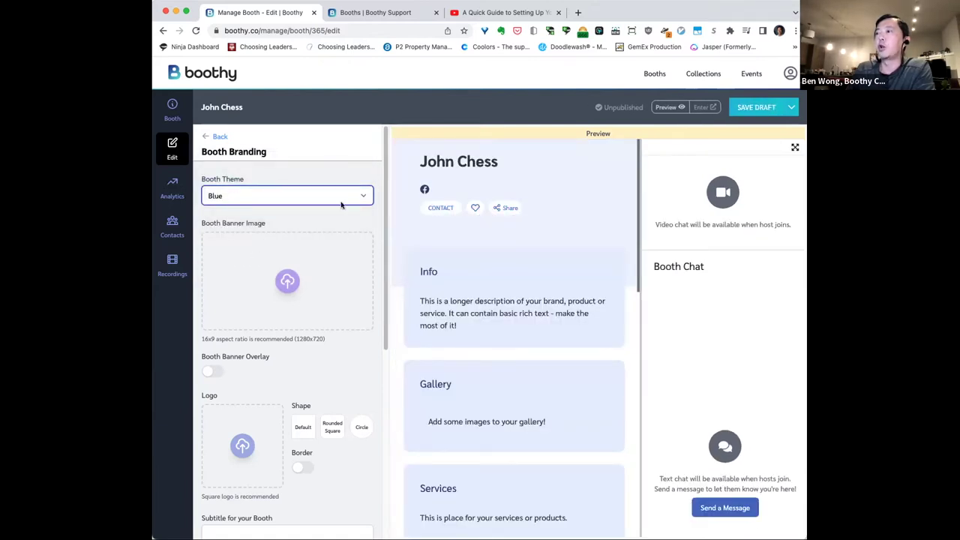
- Use the mountain-and-clouds photo as the booth banner image
left_click(290, 281)
left_click(505, 250)
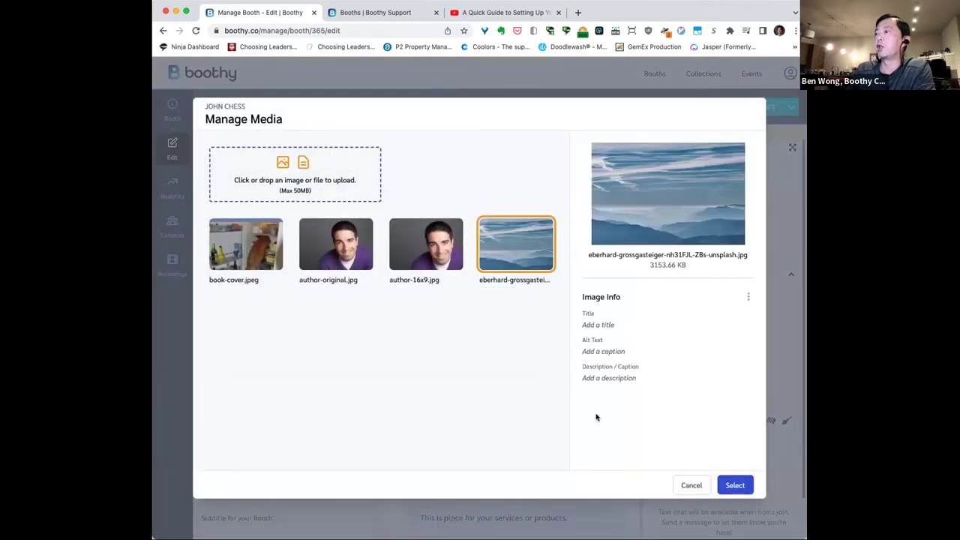
left_click(735, 485)
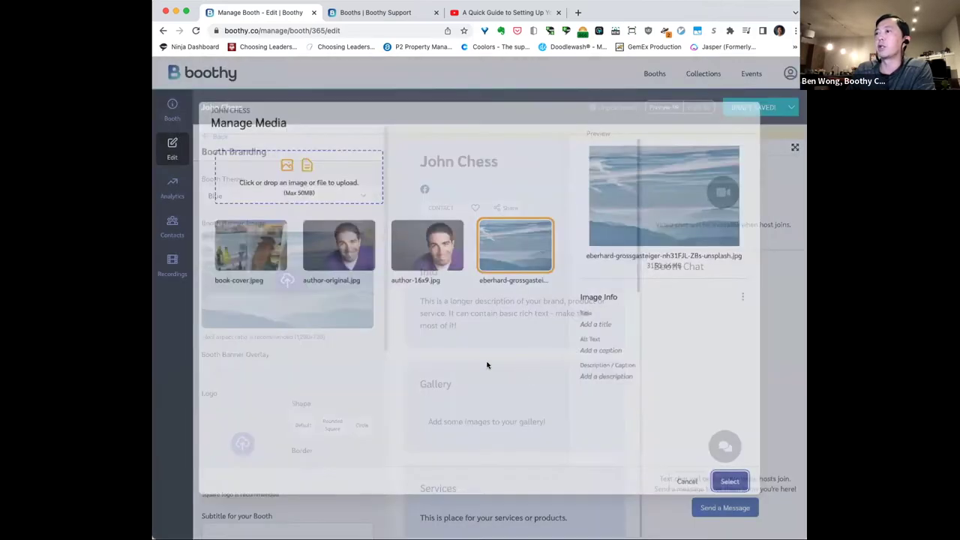
scroll(294, 441, "down", 5)
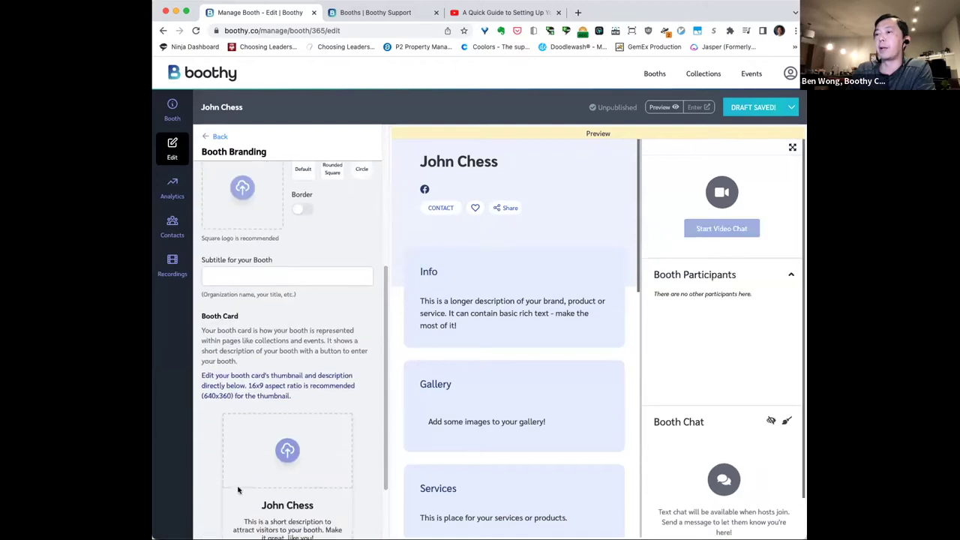
- Paste in the booth subtitle and apply the branding changes
left_click(217, 524)
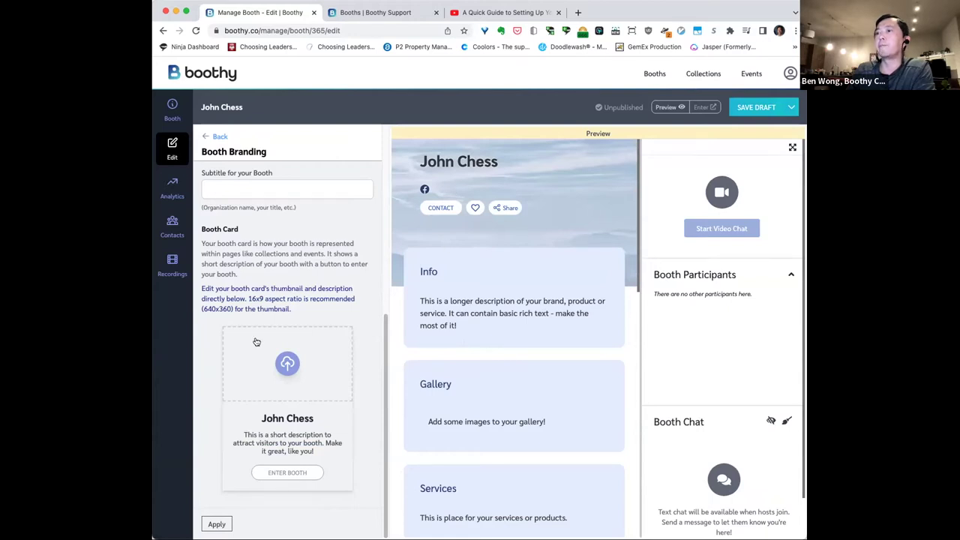
scroll(291, 293, "up", 2)
scroll(292, 293, "up", 2)
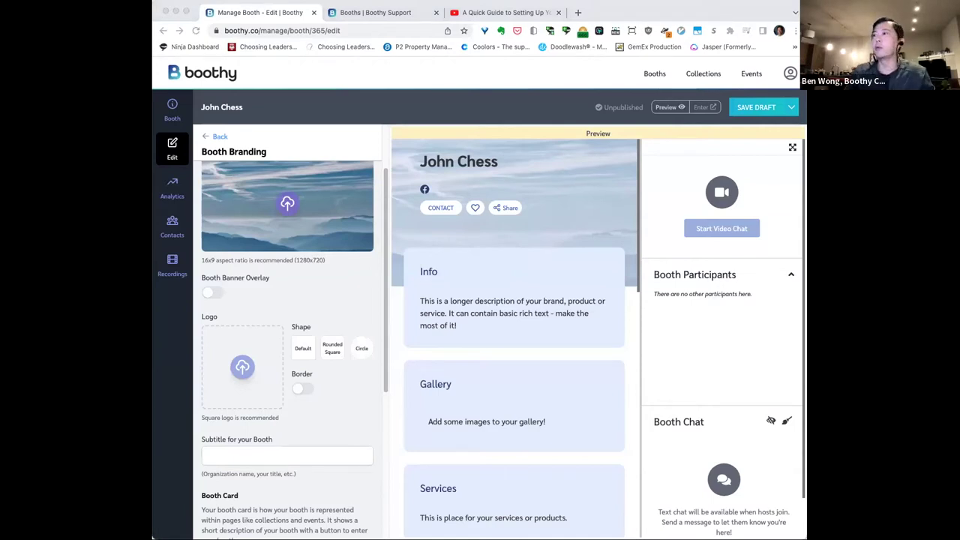
left_click(238, 454)
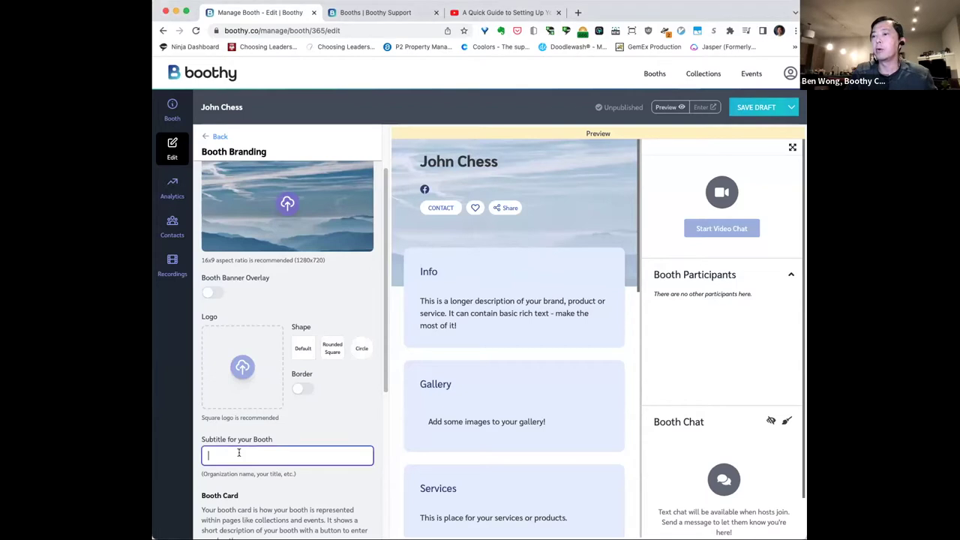
type("Author | Funny Guy | Super Dad")
scroll(293, 449, "down", 5)
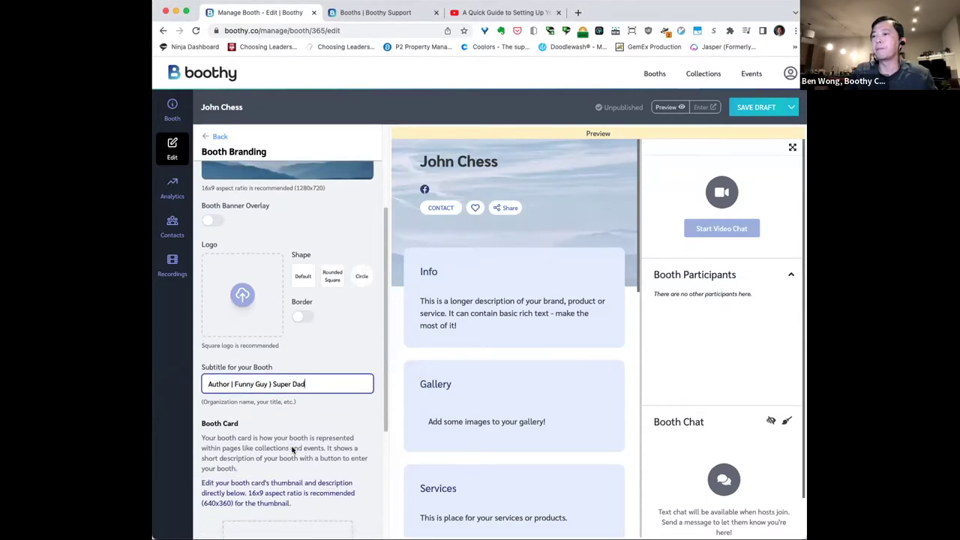
scroll(274, 384, "down", 3)
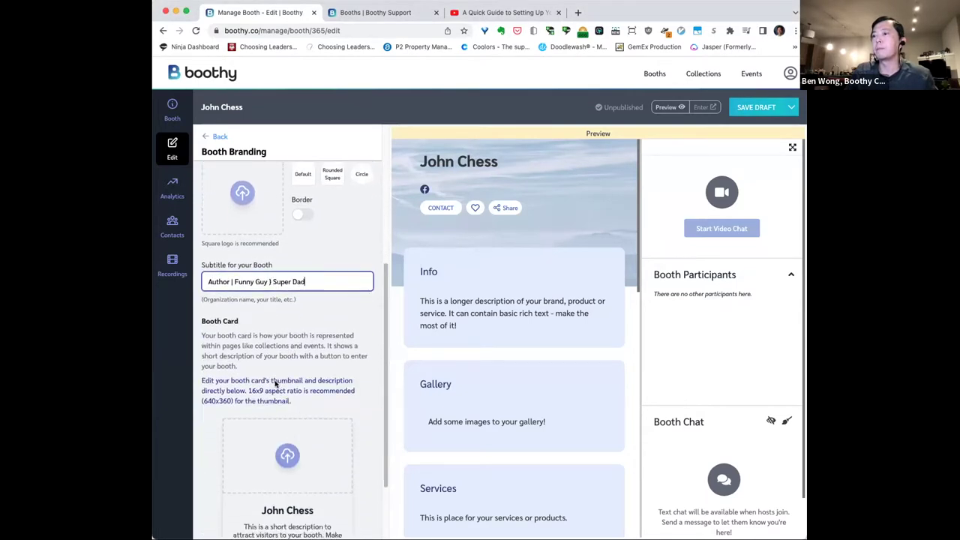
left_click(216, 524)
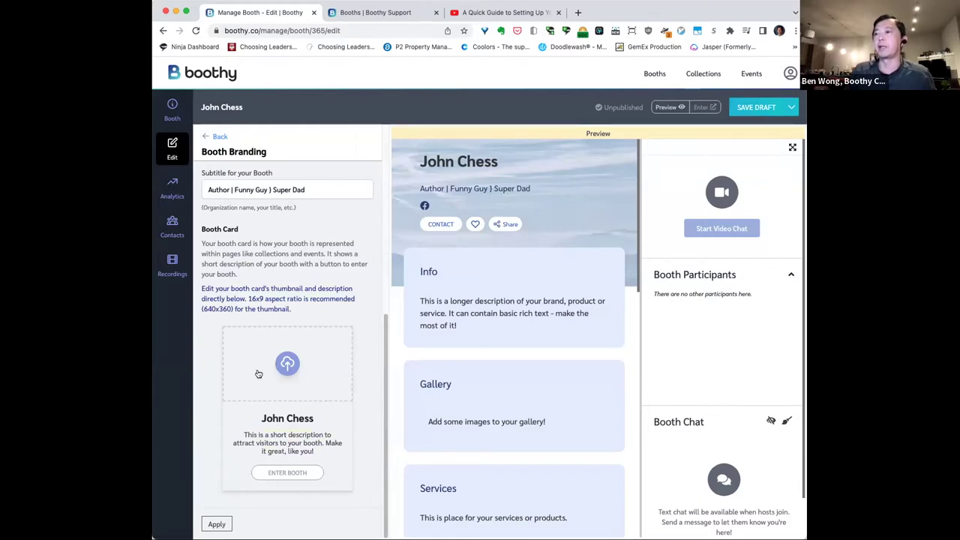
- Set author-16x9.jpg as the booth card thumbnail
left_click(286, 367)
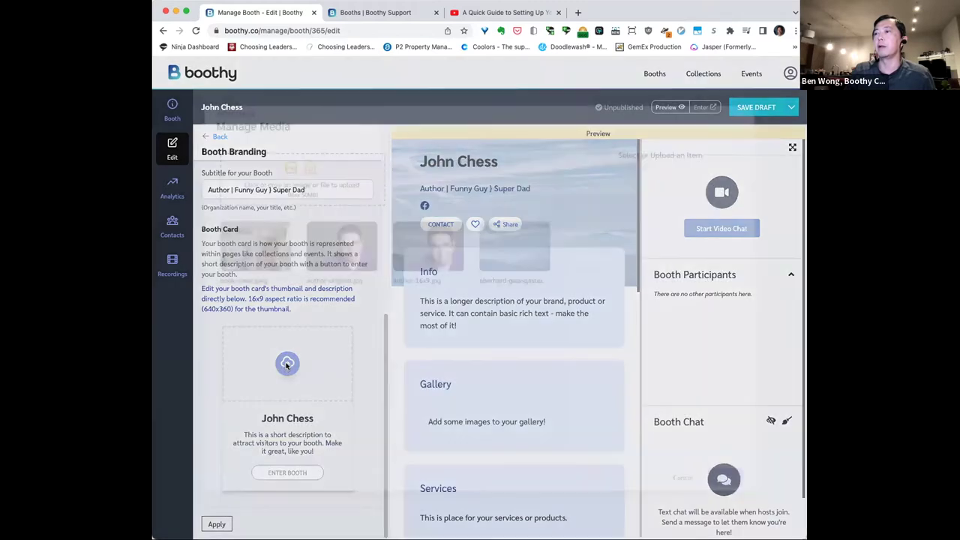
left_click(424, 261)
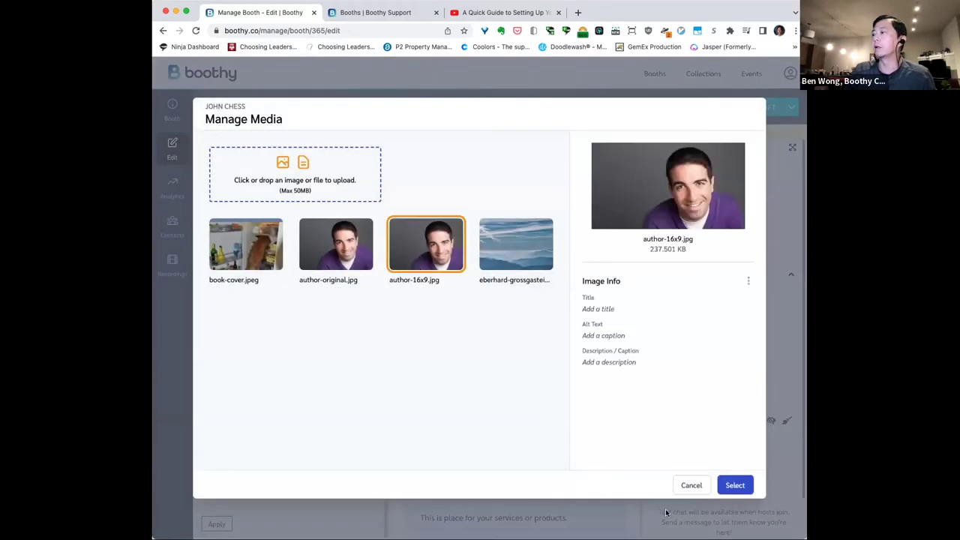
left_click(735, 485)
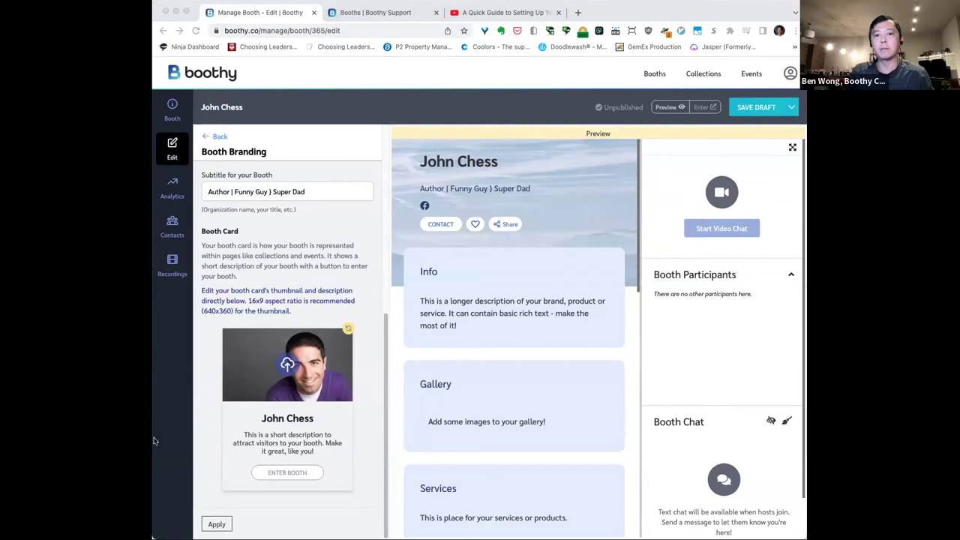
- Replace the placeholder card description with the author bio and apply
left_click(276, 456)
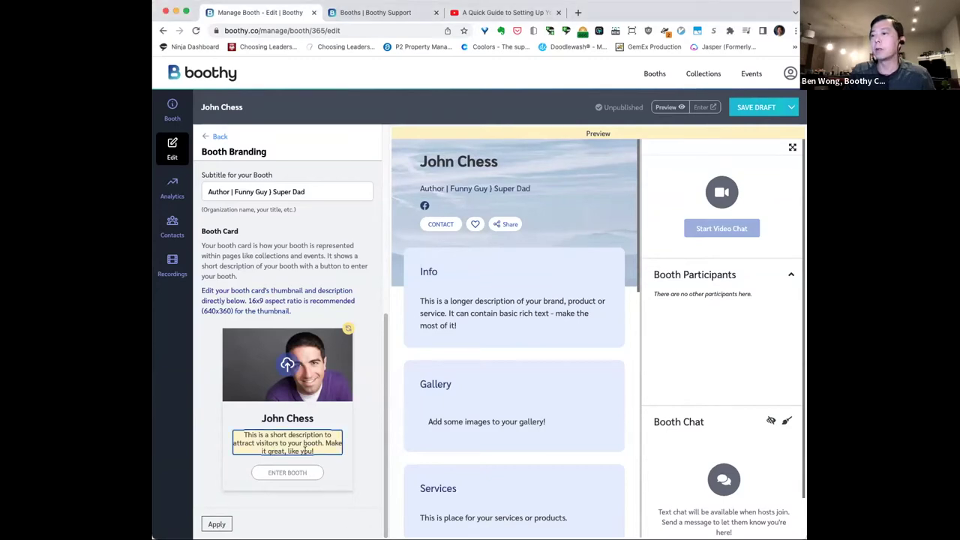
left_click_drag(315, 450, 245, 438)
type("John Chess is a New York Times bestselling author of \"Did You Lose Your Pet at the Park Again?\" and \"Find Free Pets to Bring Home To You\"")
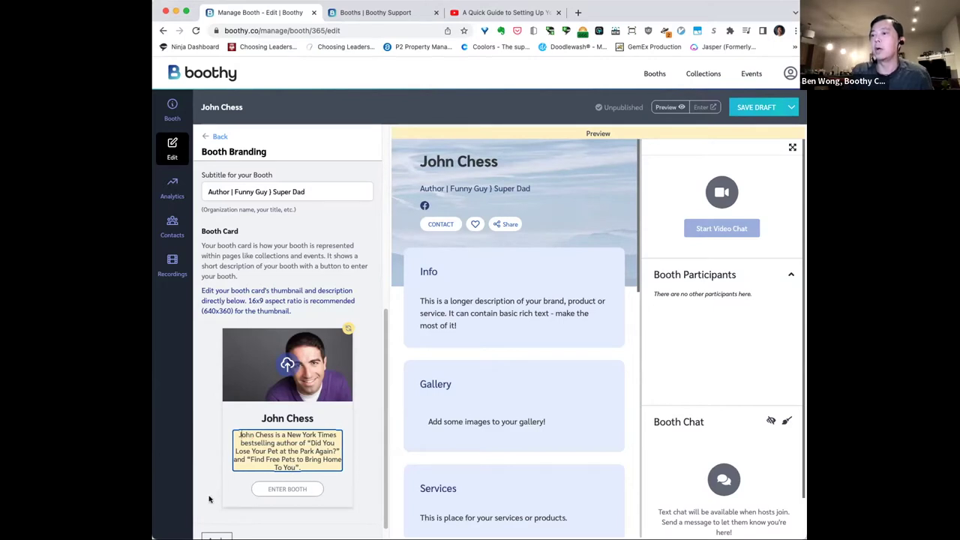
scroll(214, 495, "down", 1)
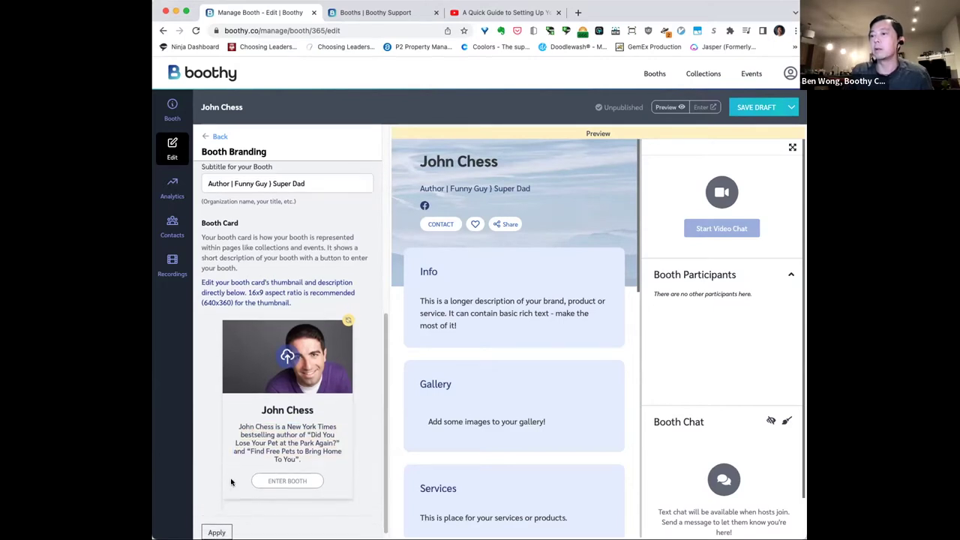
left_click(219, 524)
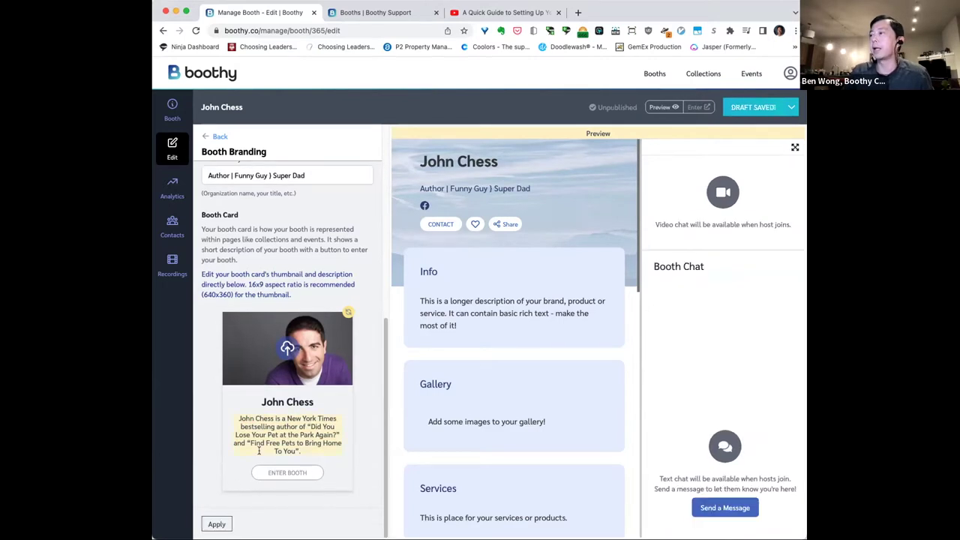
left_click(220, 136)
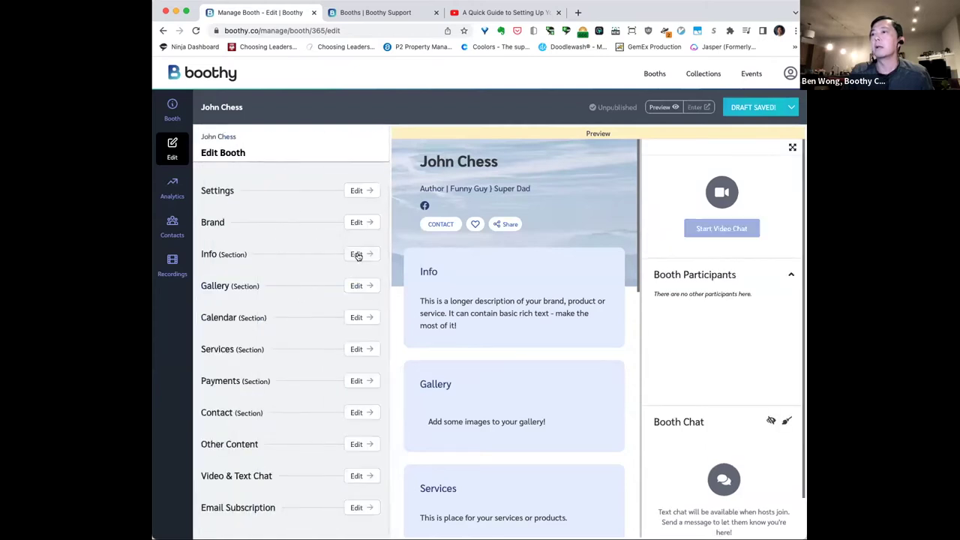
- Rename the Info section label to 'About Me'
left_click(356, 256)
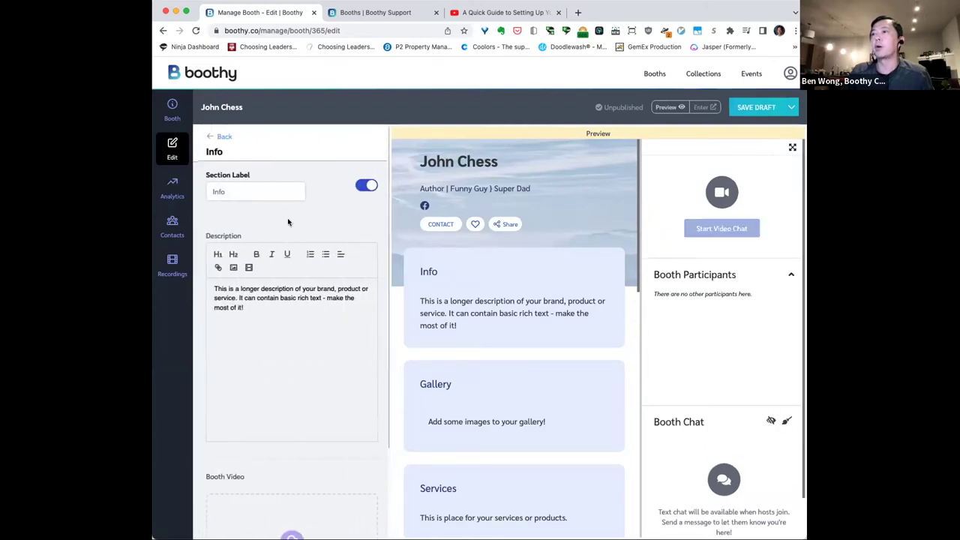
left_click_drag(239, 191, 156, 186)
type("About Me")
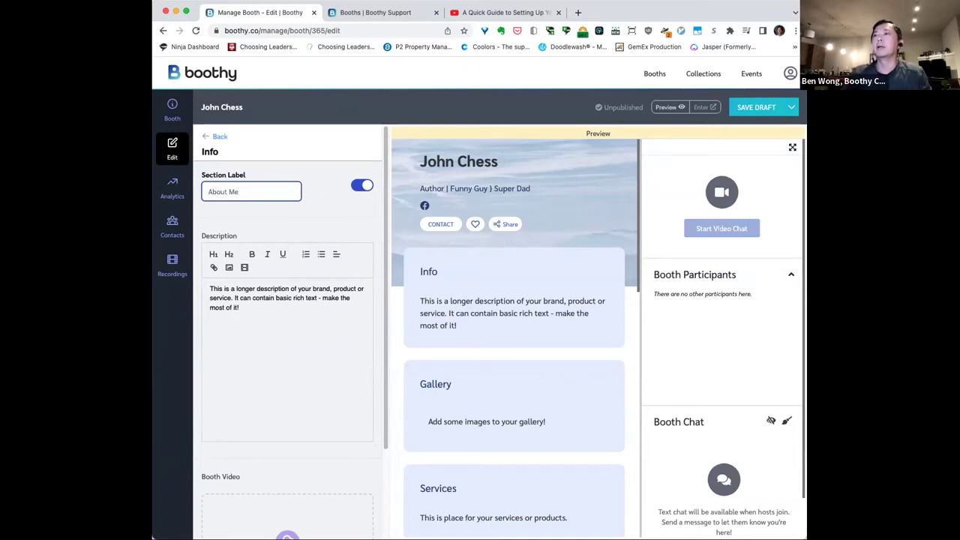
key("super+Tab")
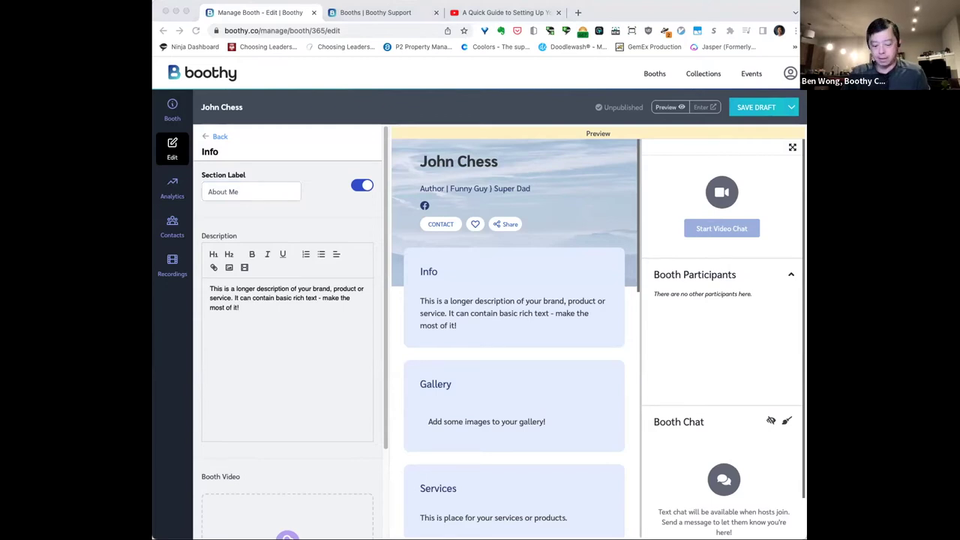
key("super+Tab")
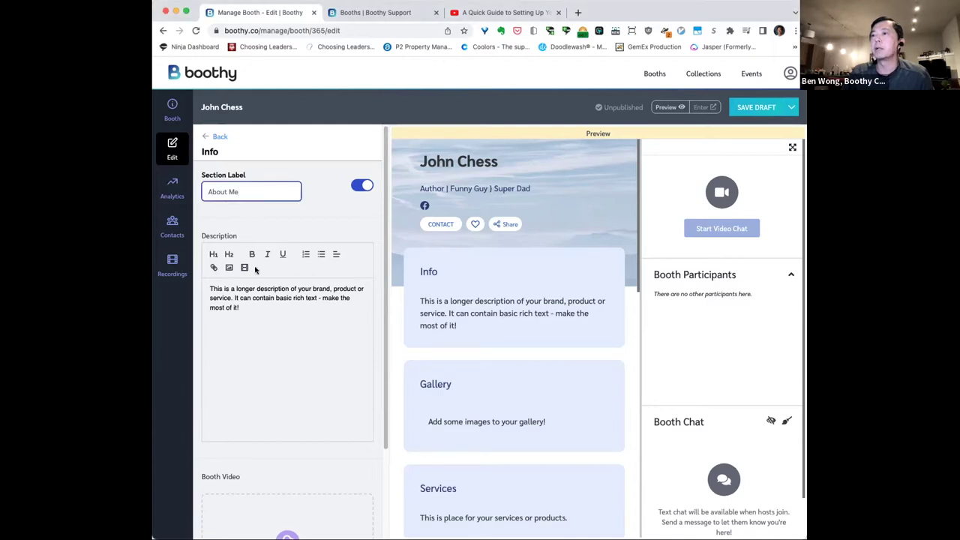
- Replace the Info placeholder description with the author's long bio and apply
triple_click(245, 307)
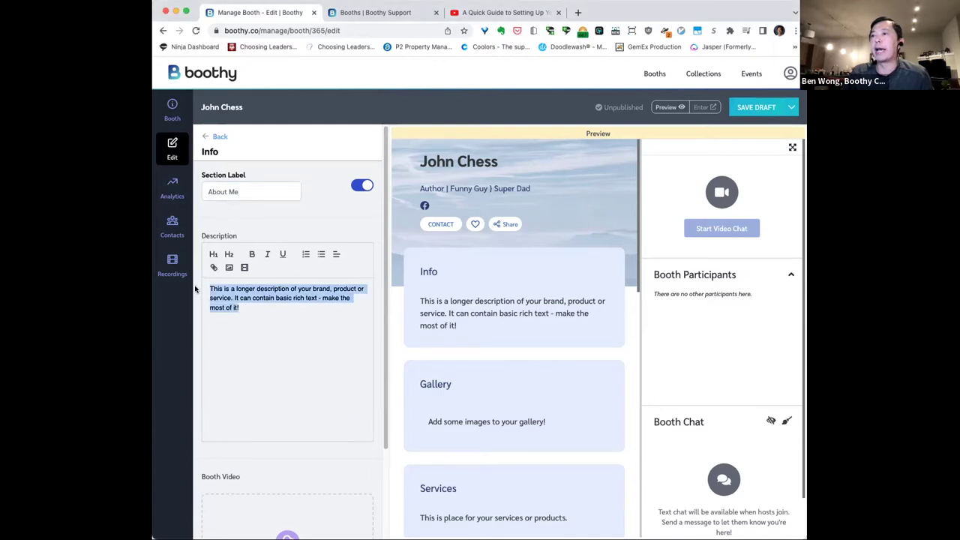
type("New York Times bestselling author John Chess writes fun, silly, and irrelevant topics that no one cares about. He grew up in a small town just west of Madison, Wisconsin but now calls Boulder, Colorado home. He has garnered much laughter for his first book, Did You Lose Your Pet at the Park Again? John is a two-time finalist for the prestigious HaHa Award from the Comedy Writers of America and has been nominated for a Laugh Out Loud Reviewers Choice Award.  When he is not writing in his damp and cold basement, John spends most of his time finding things he lost, eating, walking around the block, and visiting the neighbor next door. He lives with his loving wife, two boys, one dog, three cats, two chickens, and one cockatoo named Charlie.")
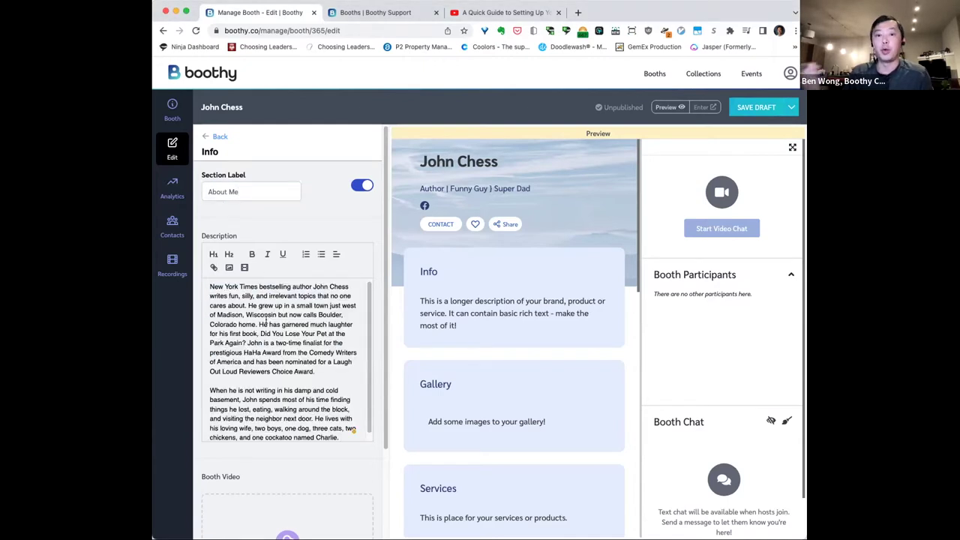
scroll(271, 325, "down", 1)
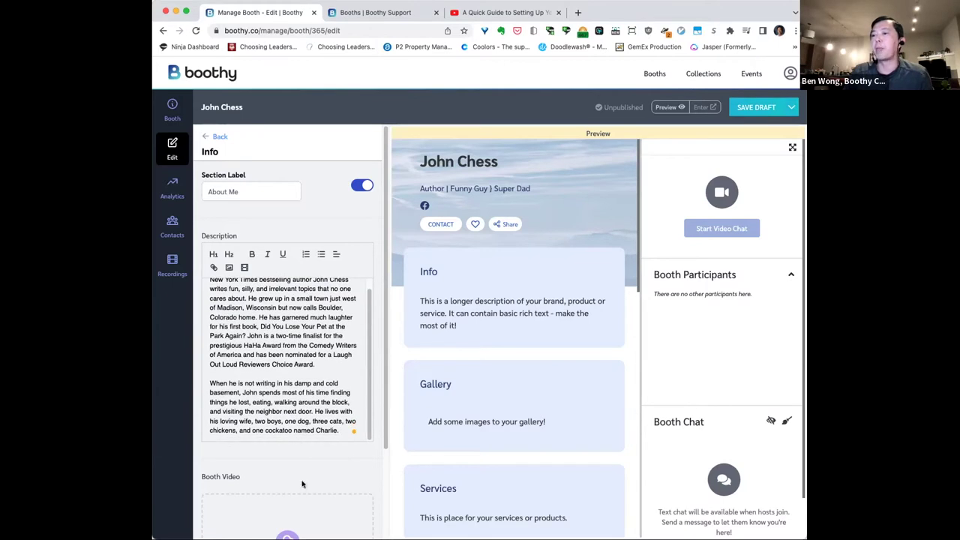
scroll(300, 473, "down", 3)
left_click(217, 524)
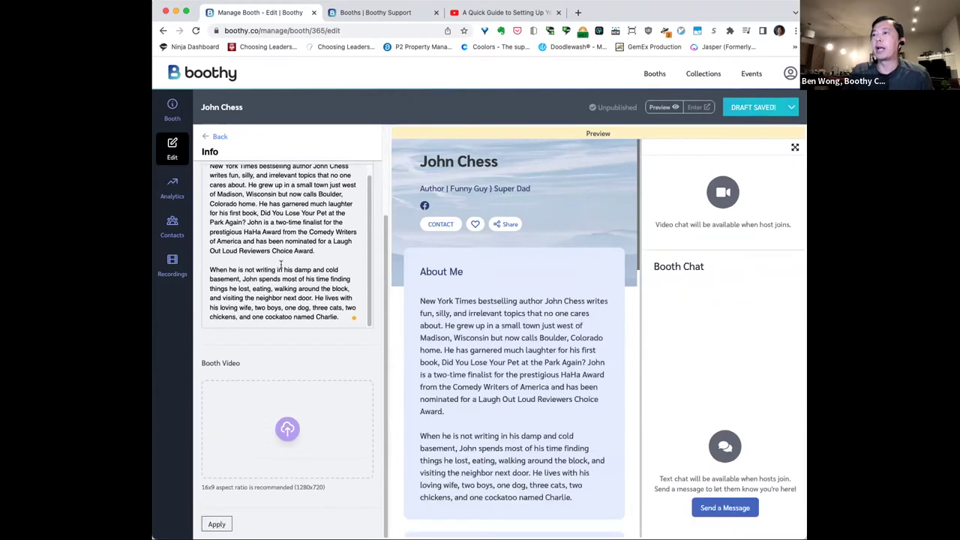
scroll(279, 271, "up", 1)
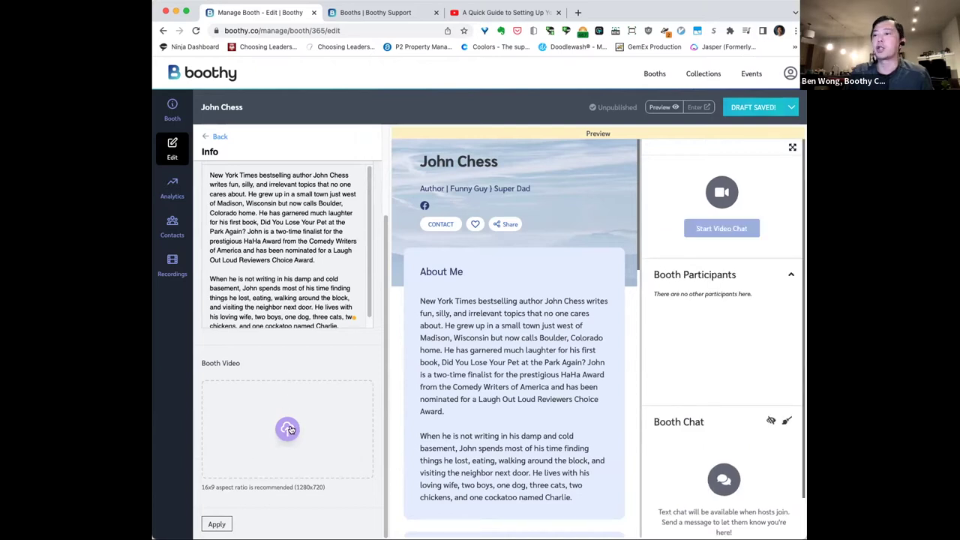
left_click(219, 523)
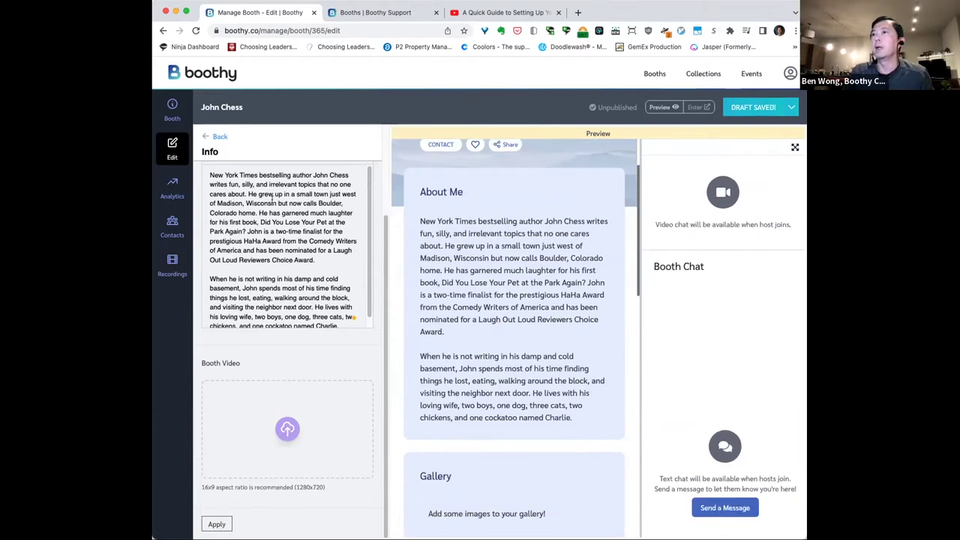
left_click(221, 137)
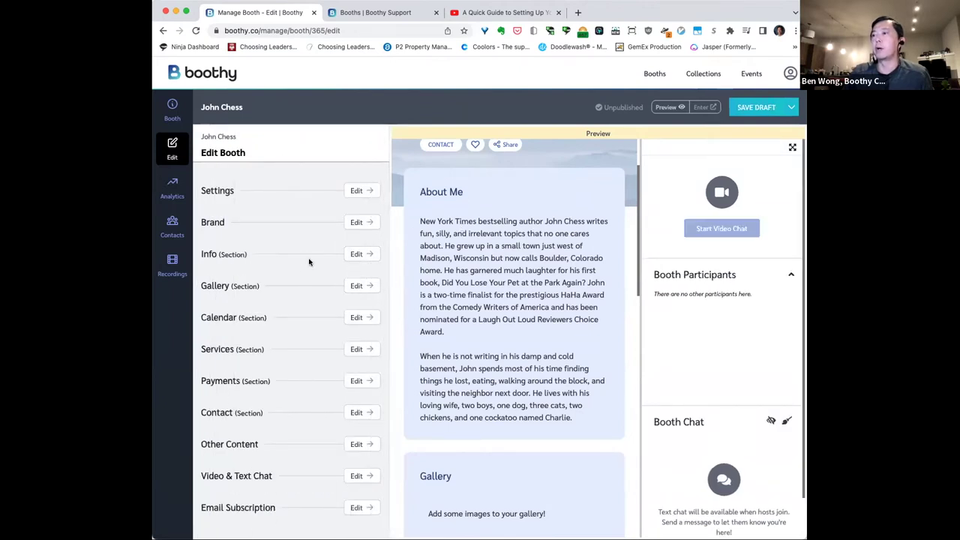
- Add book-cover.jpeg to the Gallery section, then reopen its media library
scroll(499, 273, "up", 1)
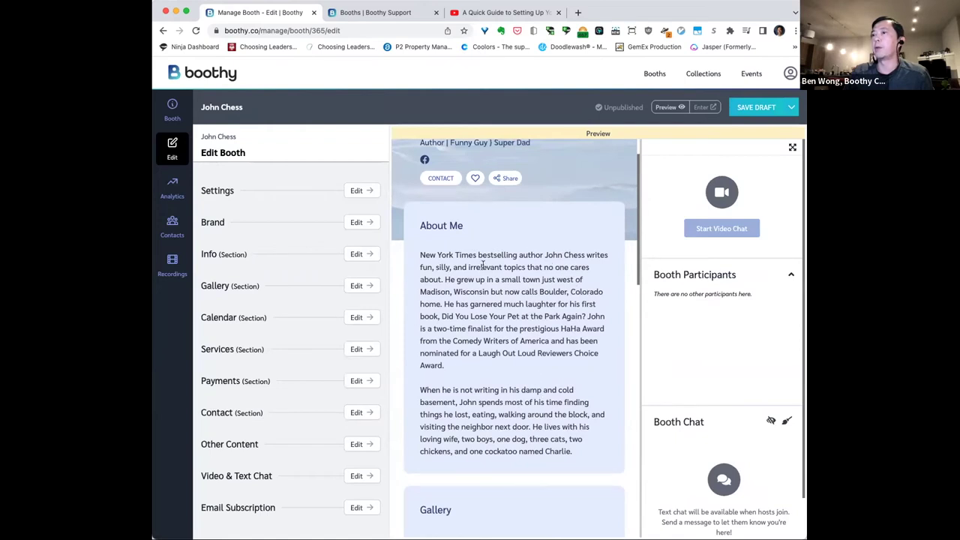
scroll(486, 277, "down", 4)
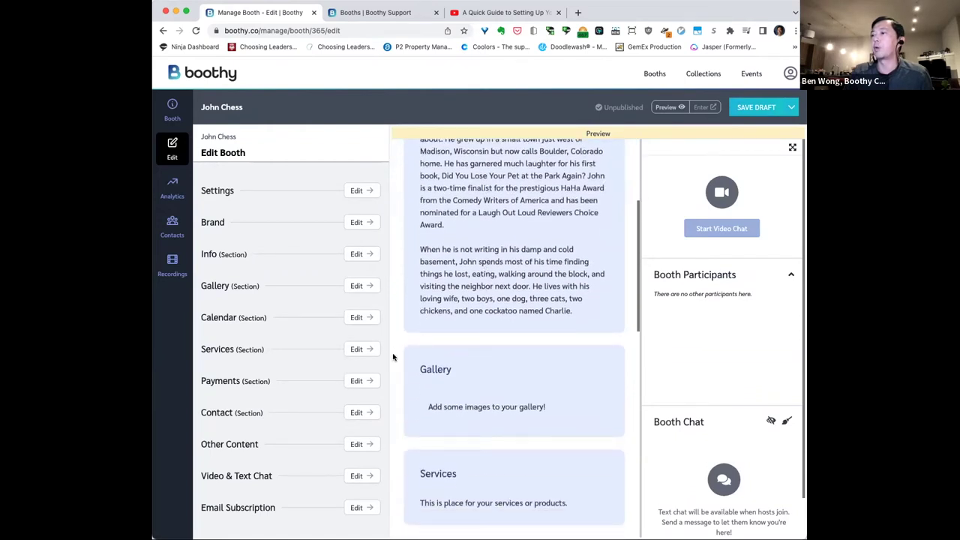
left_click(361, 286)
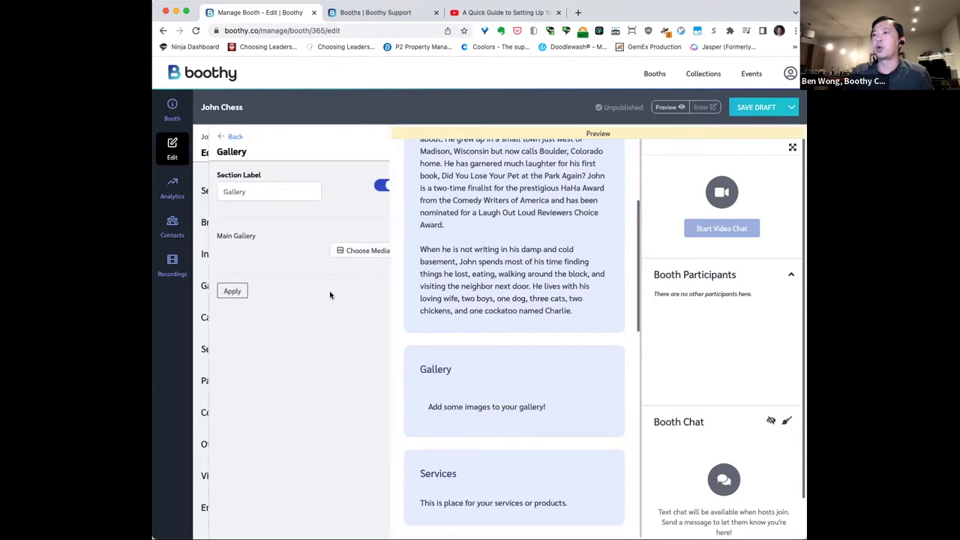
left_click(343, 252)
left_click(246, 273)
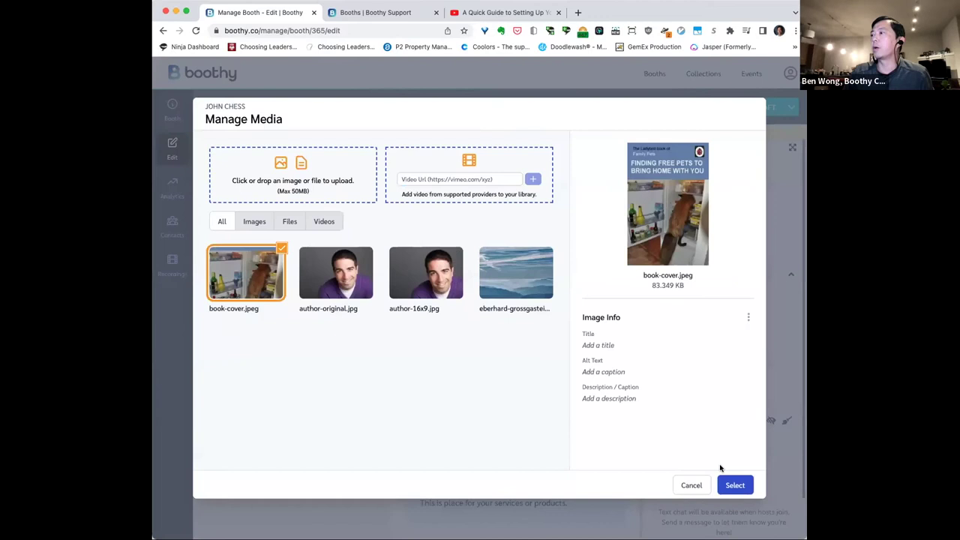
left_click(734, 485)
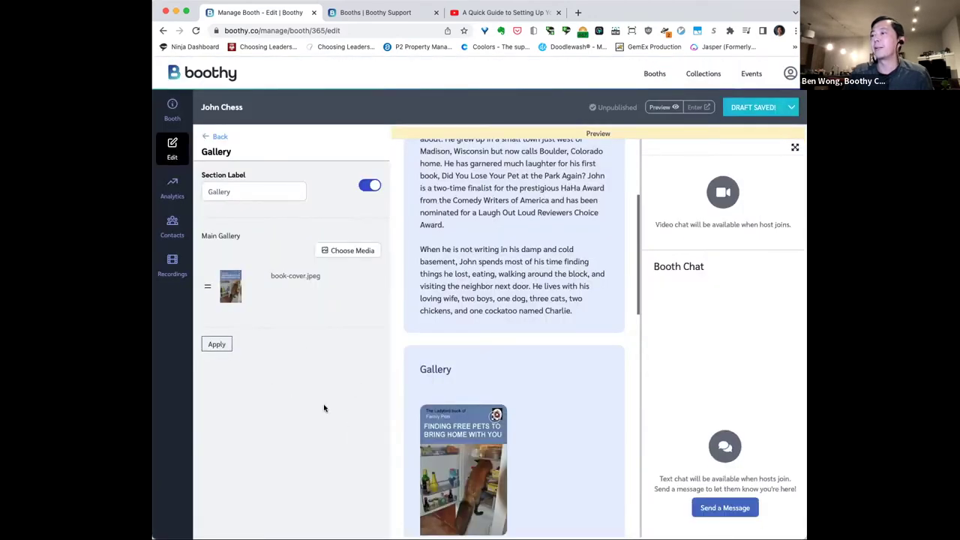
mouse_move(314, 295)
left_click(336, 251)
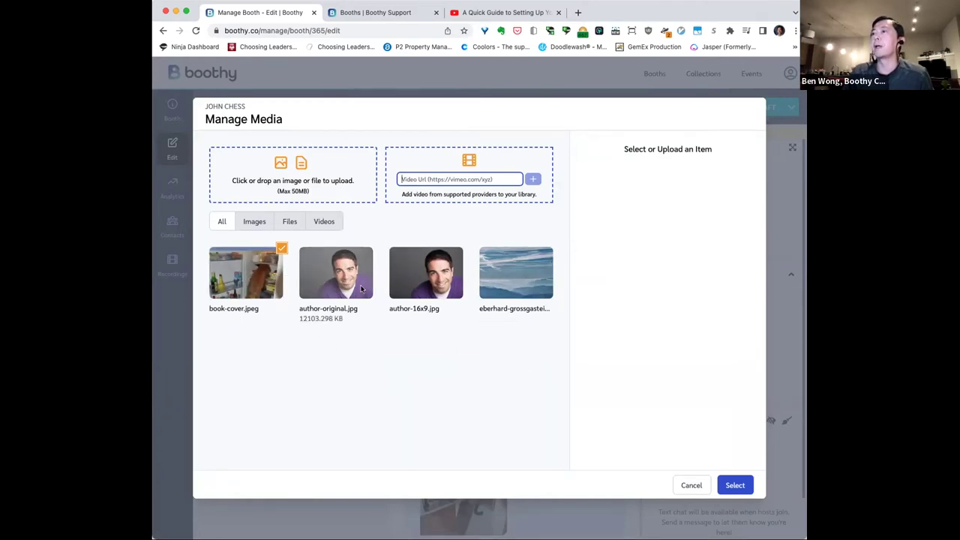
- Caption book-cover.jpeg 'Bestselling Book of 2022!' and apply it to the gallery
left_click(225, 288)
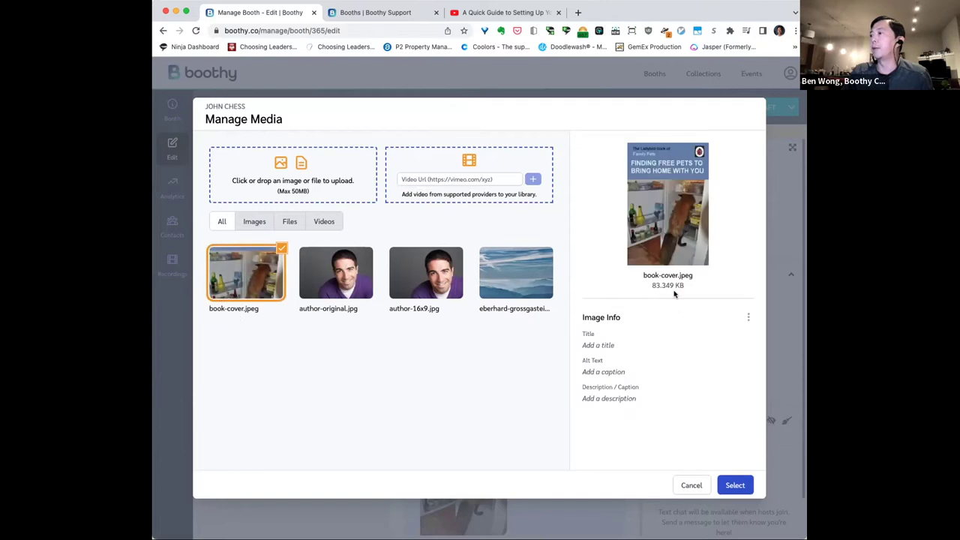
left_click(748, 318)
left_click(719, 339)
left_click(621, 394)
type("Bestselling Book of 2022!")
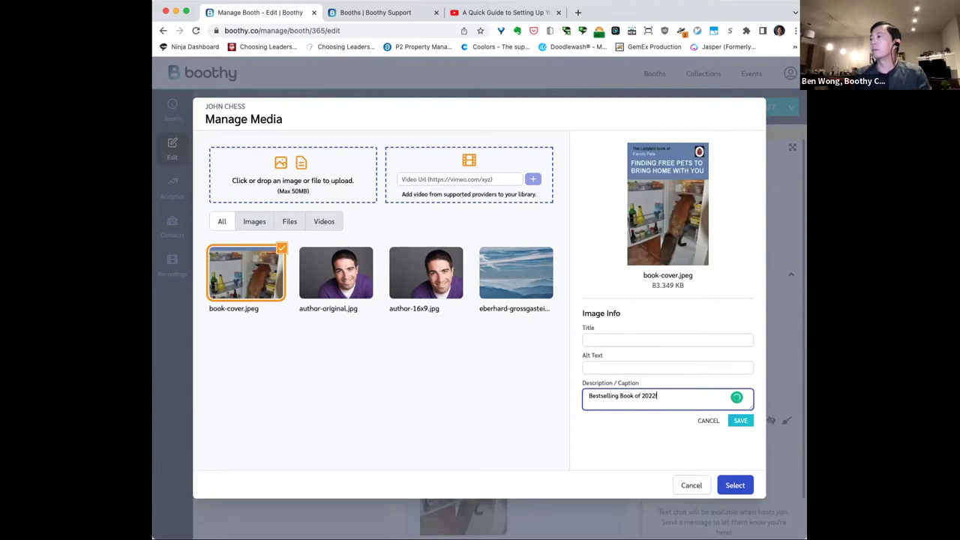
left_click(739, 421)
left_click(736, 486)
left_click(216, 345)
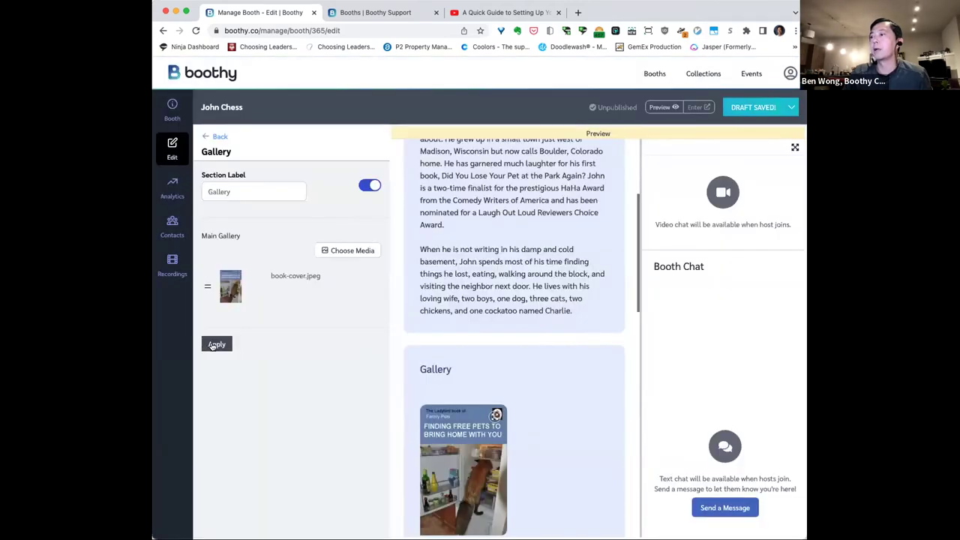
scroll(553, 377, "down", 3)
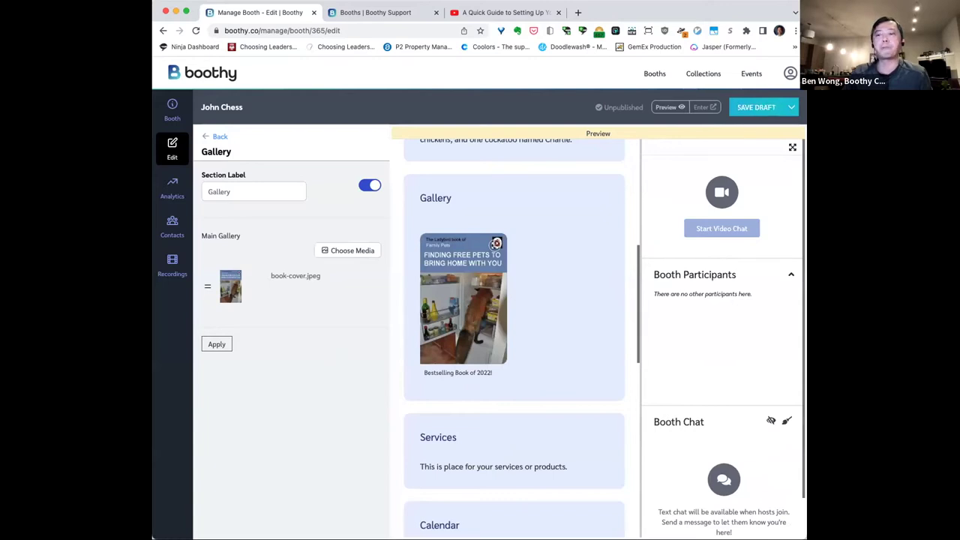
- Rename the Calendar section label to 'Upcoming Exhibitons'
left_click(218, 137)
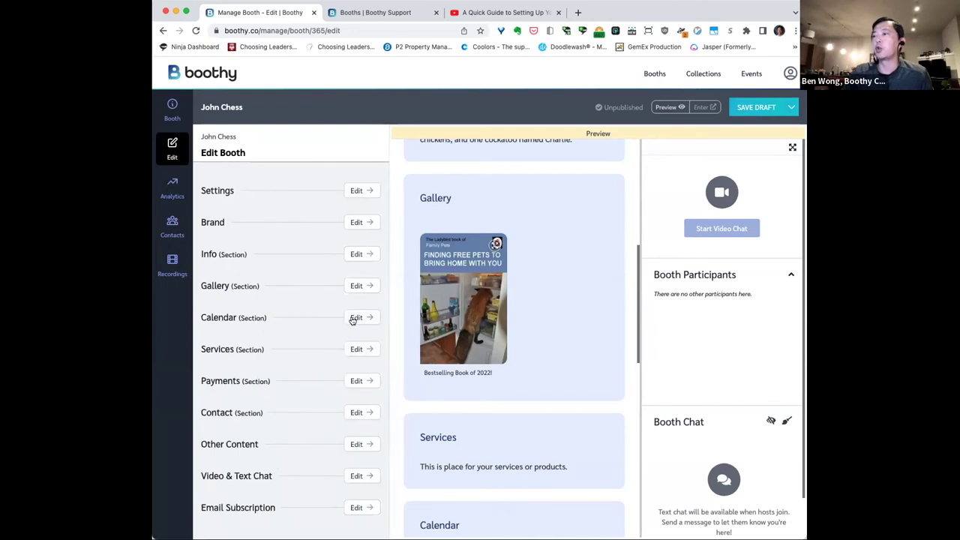
left_click(354, 319)
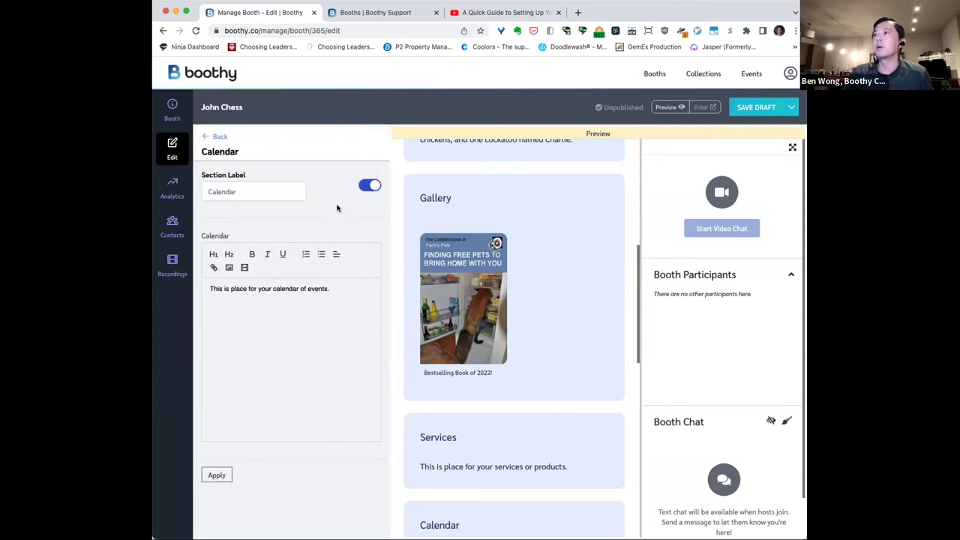
left_click_drag(258, 193, 210, 189)
type("Upcoming")
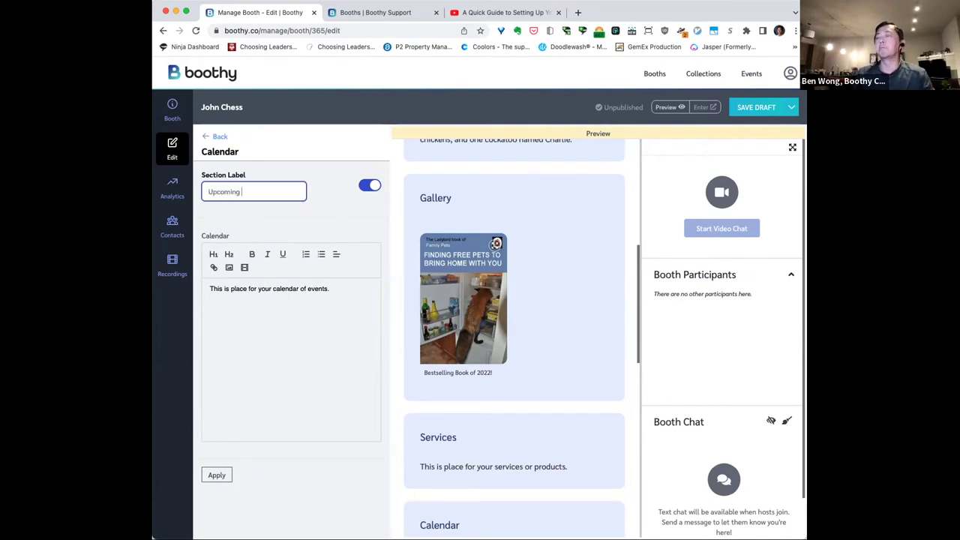
type(" Exhibitons")
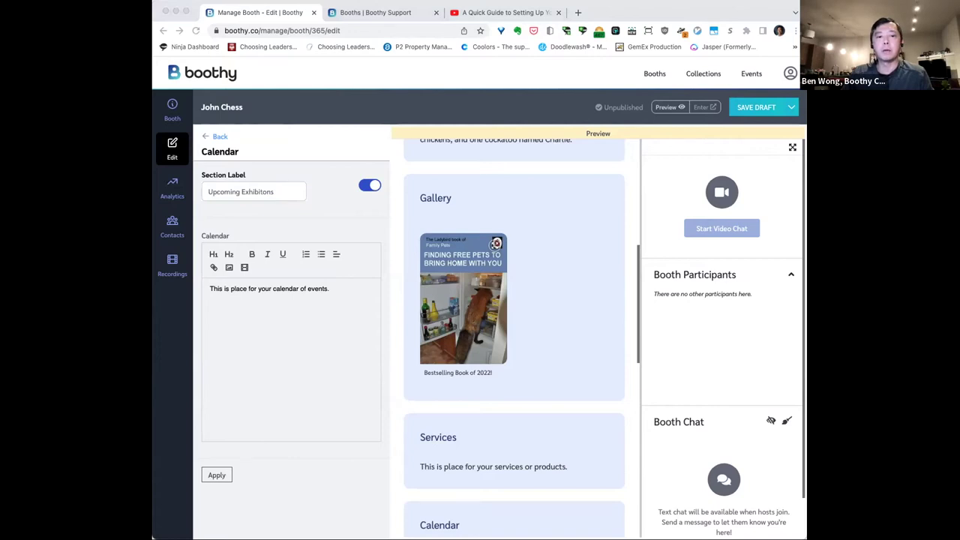
- Replace the calendar placeholder with the July 1, 2022 and Oct 2, 2022 events
left_click(376, 338)
left_click_drag(376, 338, 175, 274)
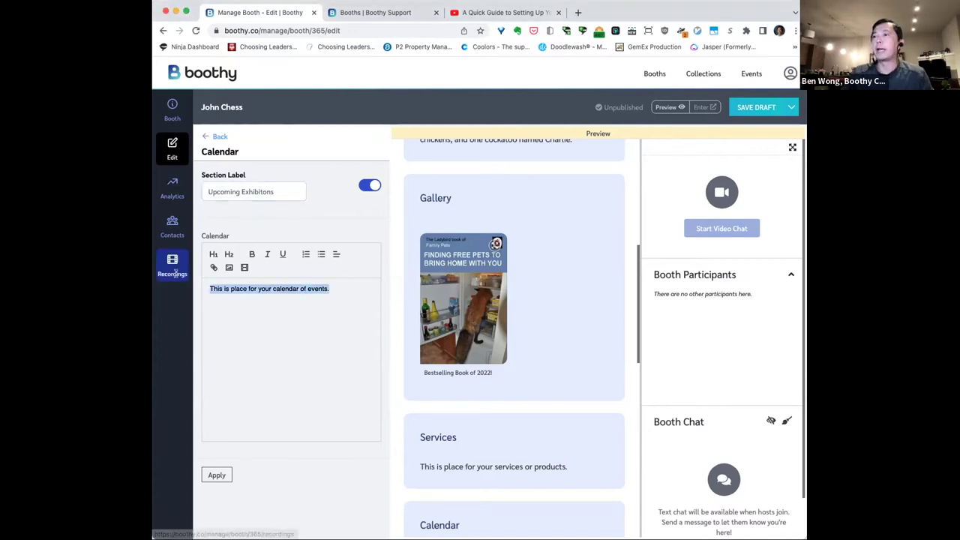
type("July 1, 2022 - Comedy Book Authors Meet & Greet, Bakersville, CA Oct 2, 2022 - Jacksonville Silly Book Convention, Jacksonville, TN")
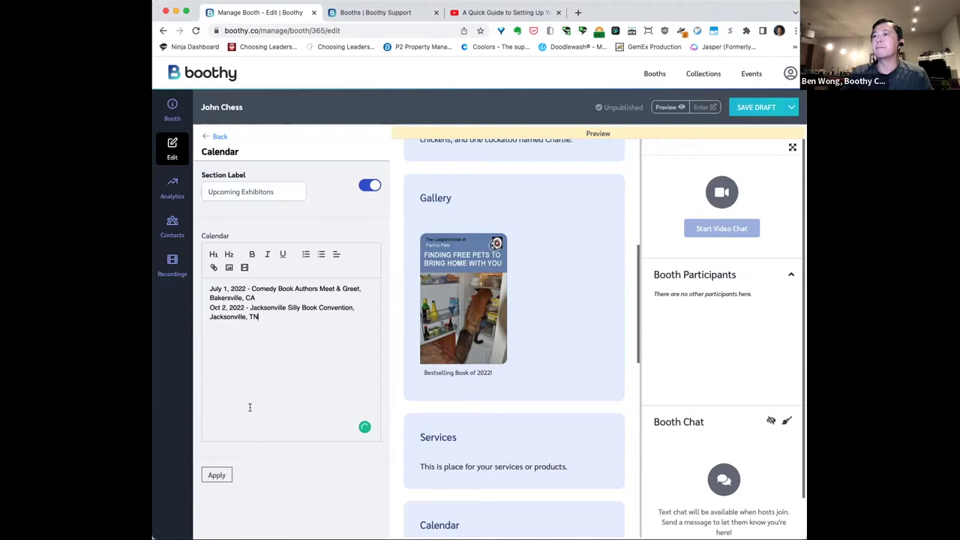
left_click(216, 476)
left_click(216, 475)
scroll(489, 435, "down", 2)
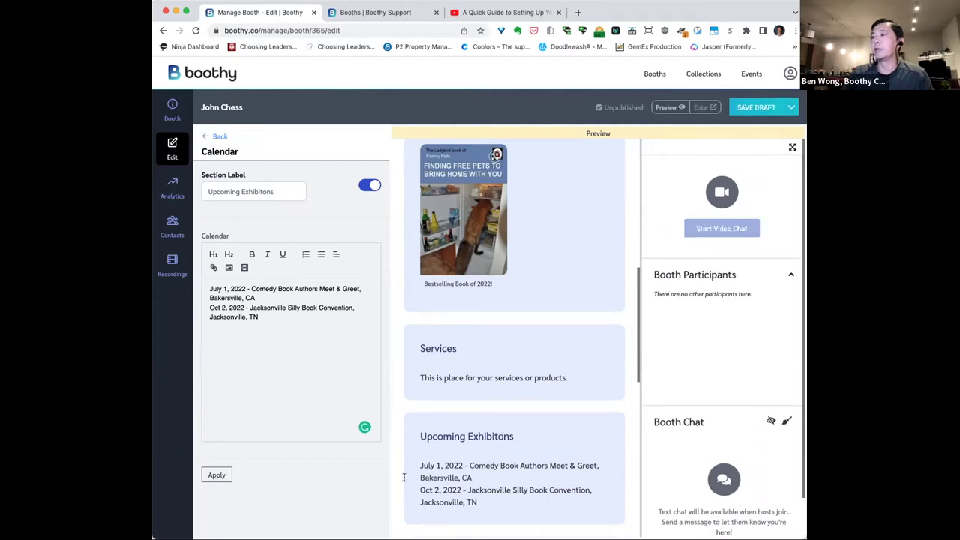
left_click(219, 136)
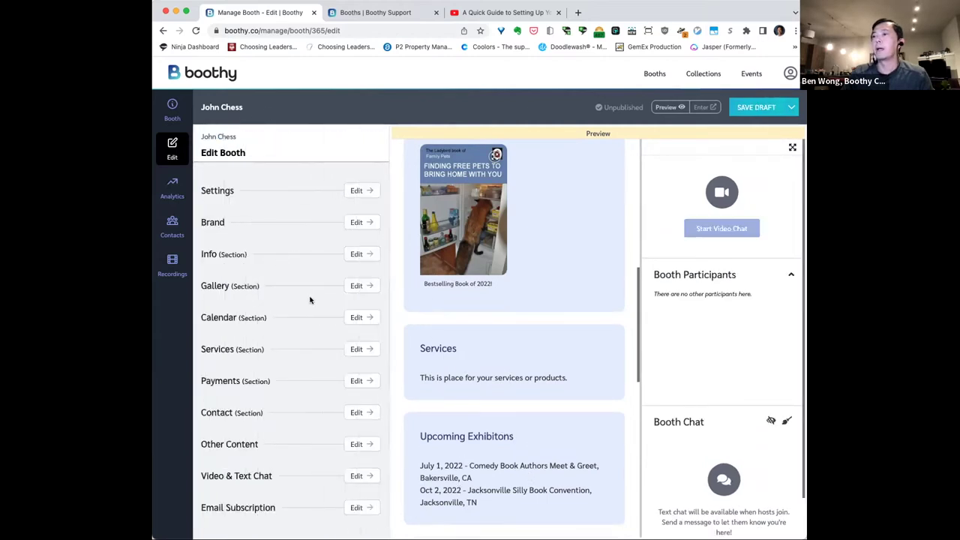
- Switch off the Services section, apply, and check the preview down to the Contact form
left_click(357, 349)
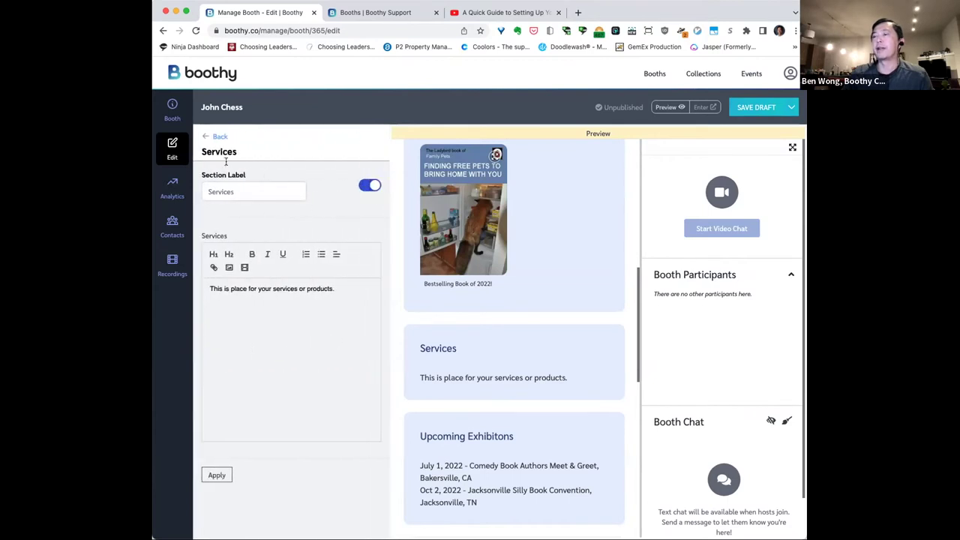
left_click(364, 186)
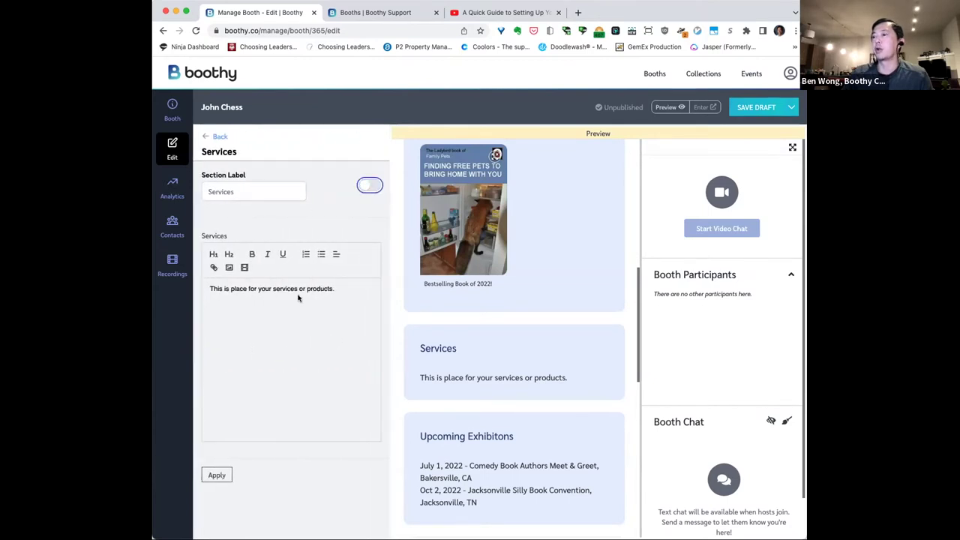
left_click(218, 475)
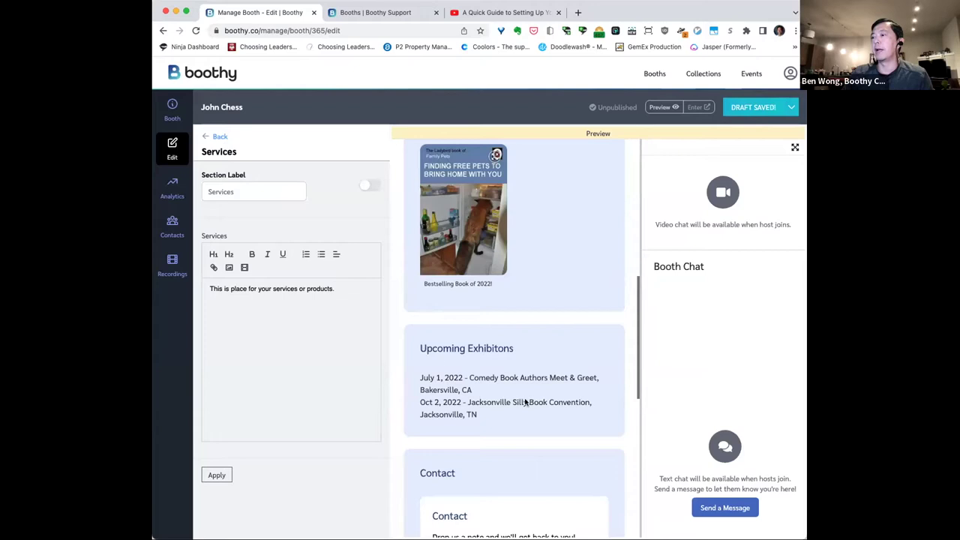
left_click(220, 137)
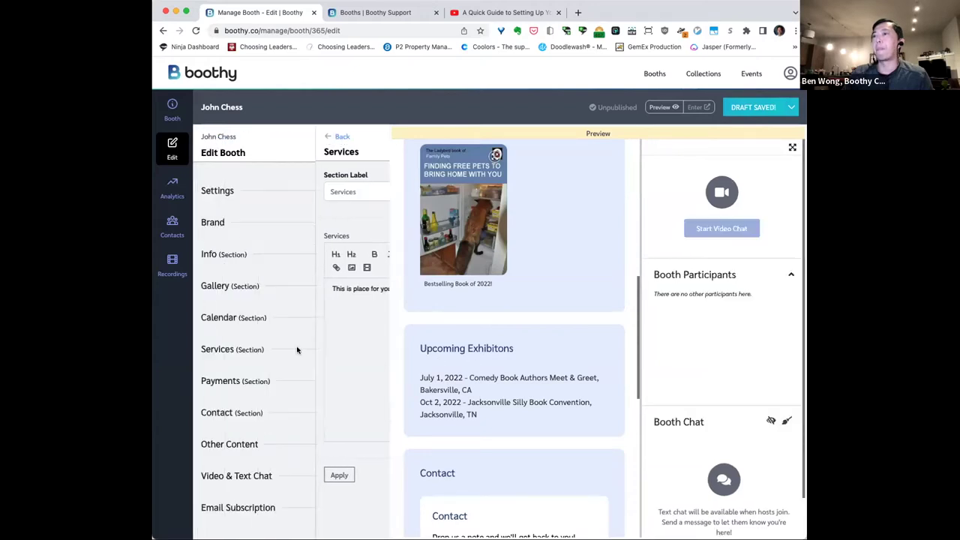
scroll(542, 408, "down", 5)
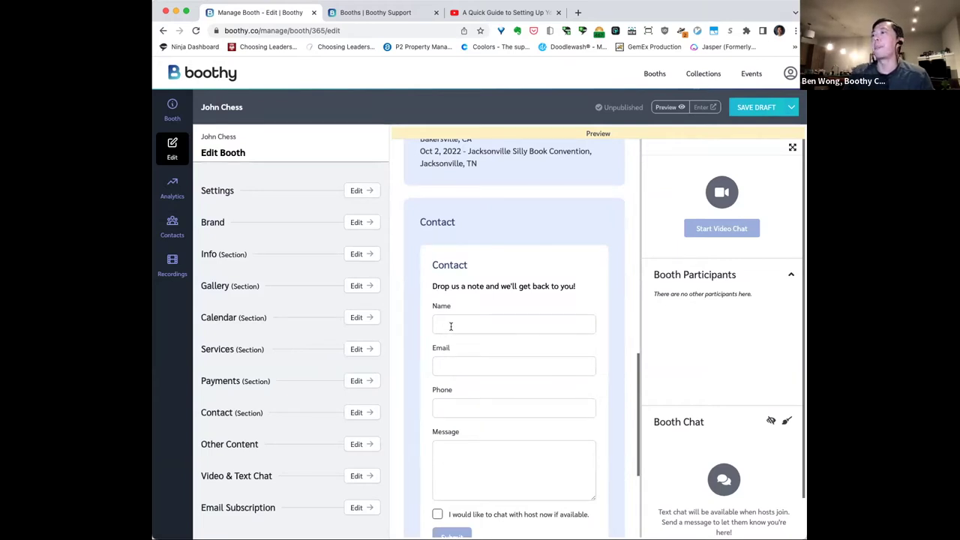
scroll(451, 327, "down", 2)
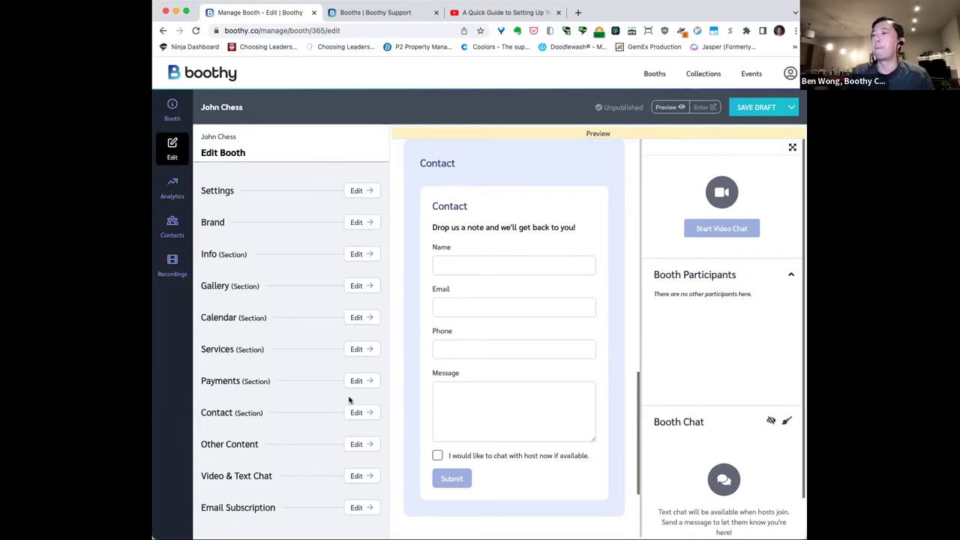
- Set the Facebook and Twitter links to the author's profile URLs and apply
left_click(356, 445)
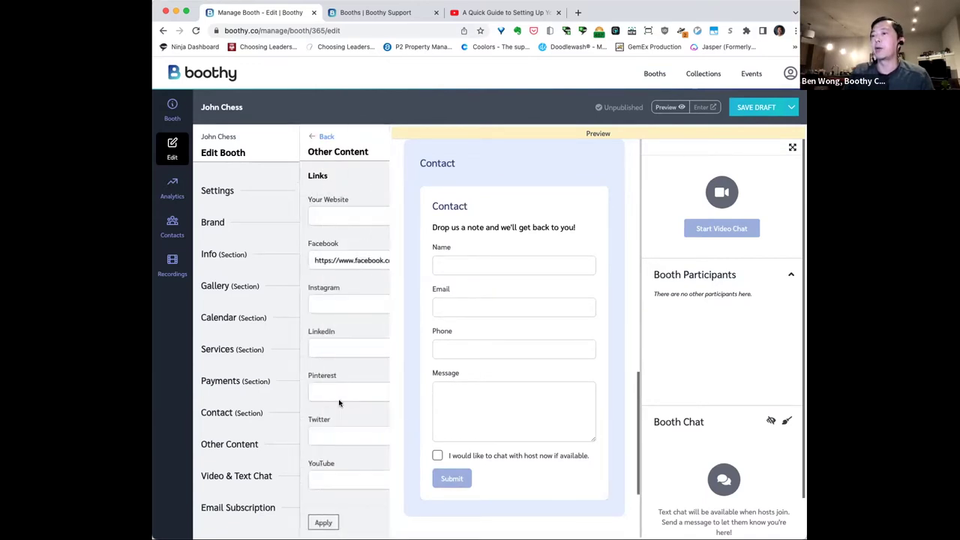
left_click(259, 217)
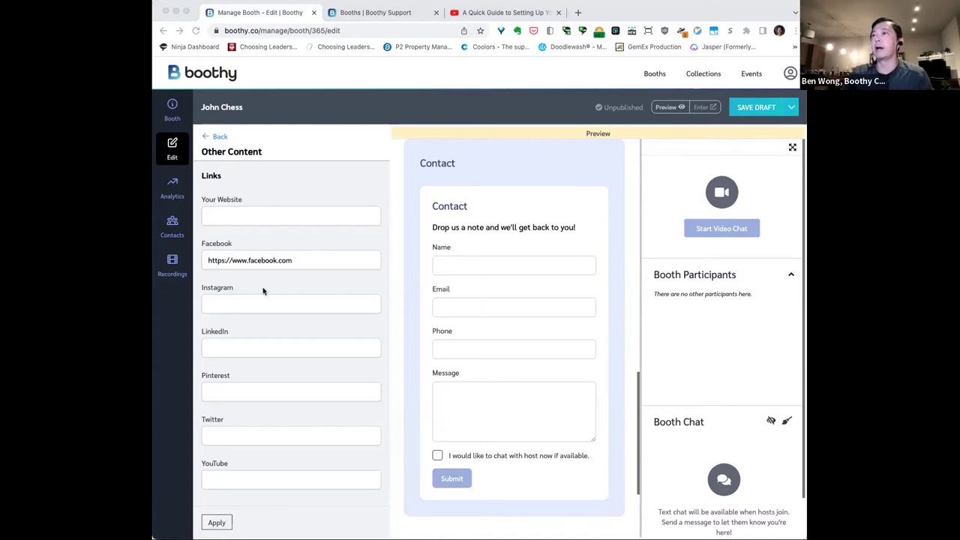
left_click_drag(311, 260, 206, 259)
type("https://facebook.com/johnchess")
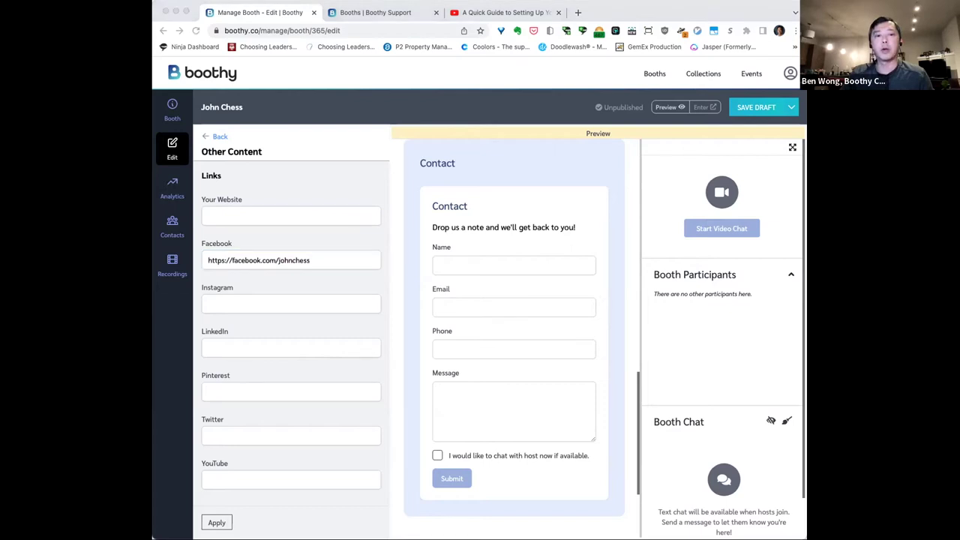
left_click(262, 433)
left_click(261, 433)
type("https://twitter.com/johnchess")
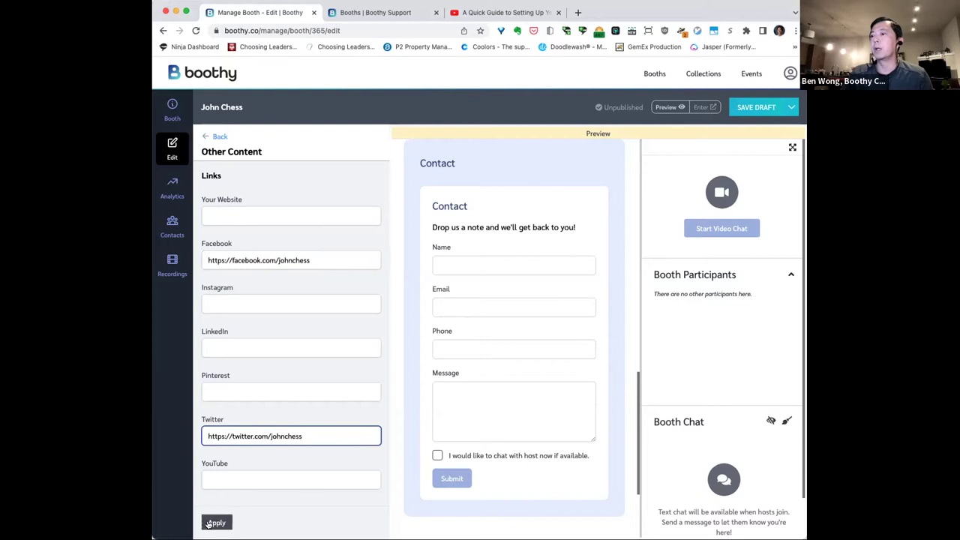
scroll(473, 405, "up", 5)
scroll(476, 404, "up", 10)
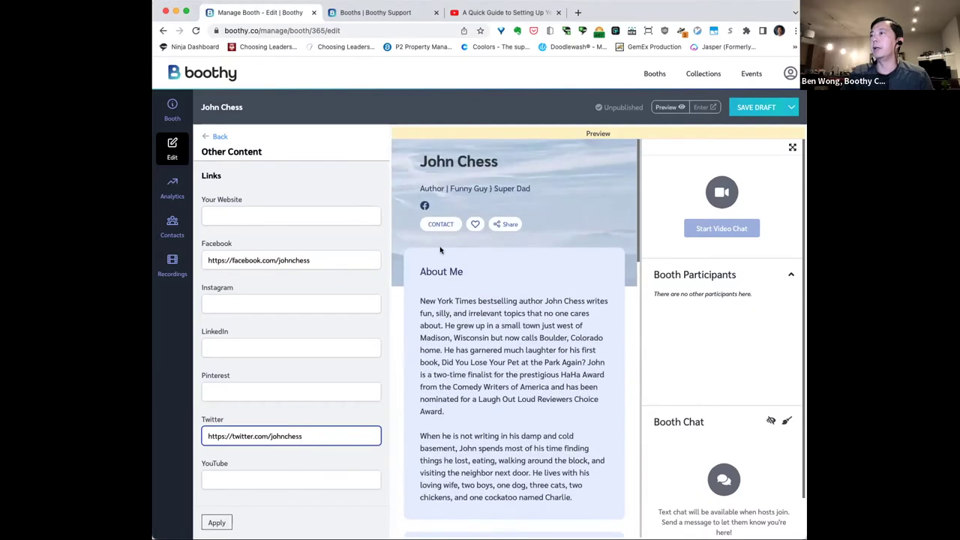
left_click(217, 523)
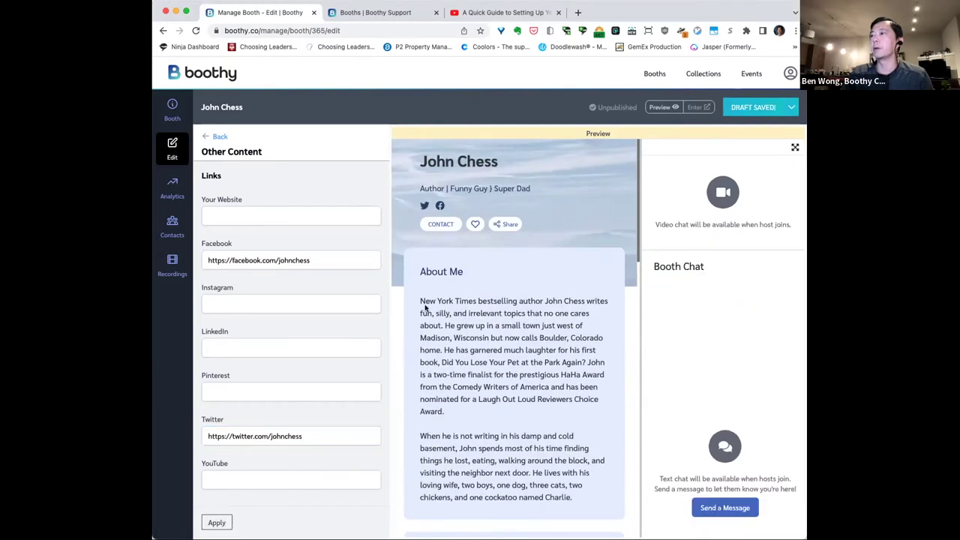
left_click(218, 139)
- Review the booth preview, then open the save/publish and account option menus
scroll(516, 371, "down", 15)
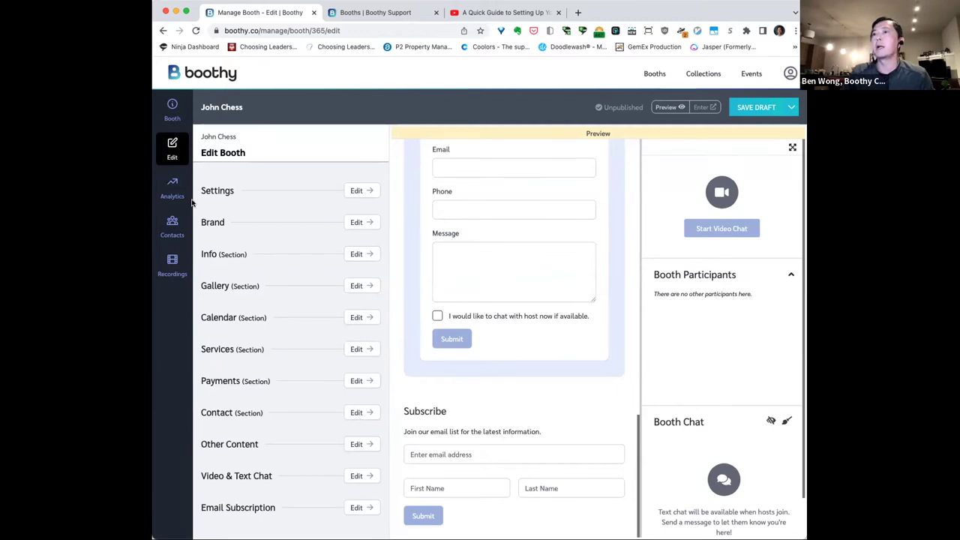
scroll(428, 256, "up", 1)
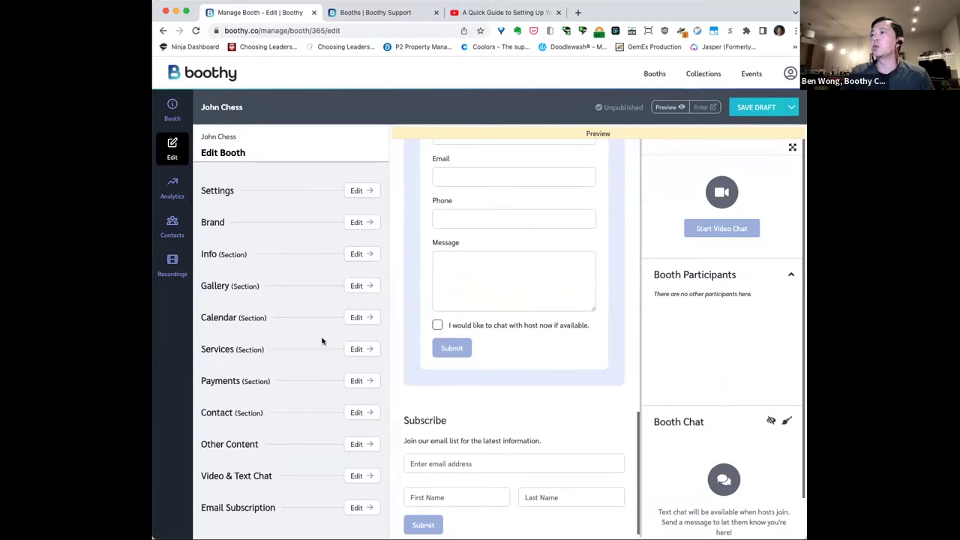
scroll(481, 300, "up", 10)
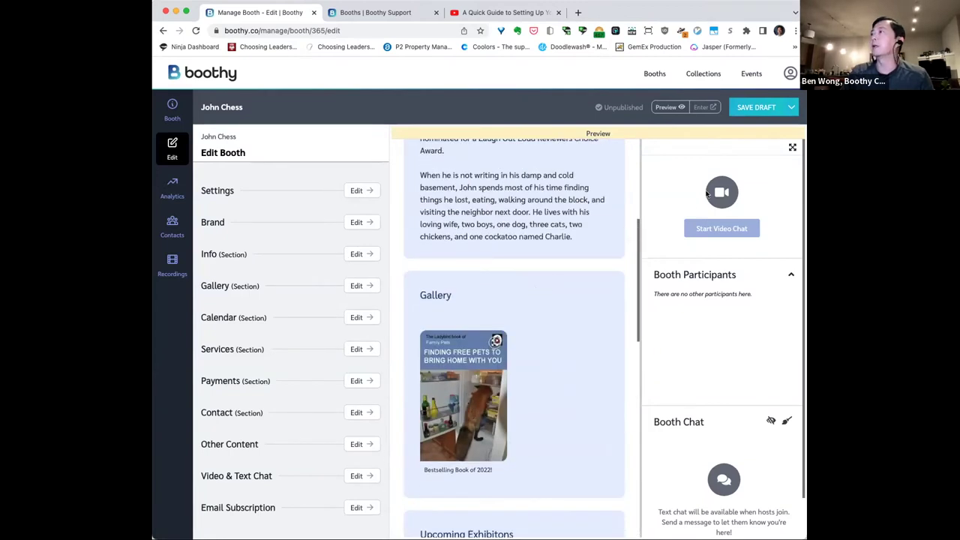
left_click(794, 110)
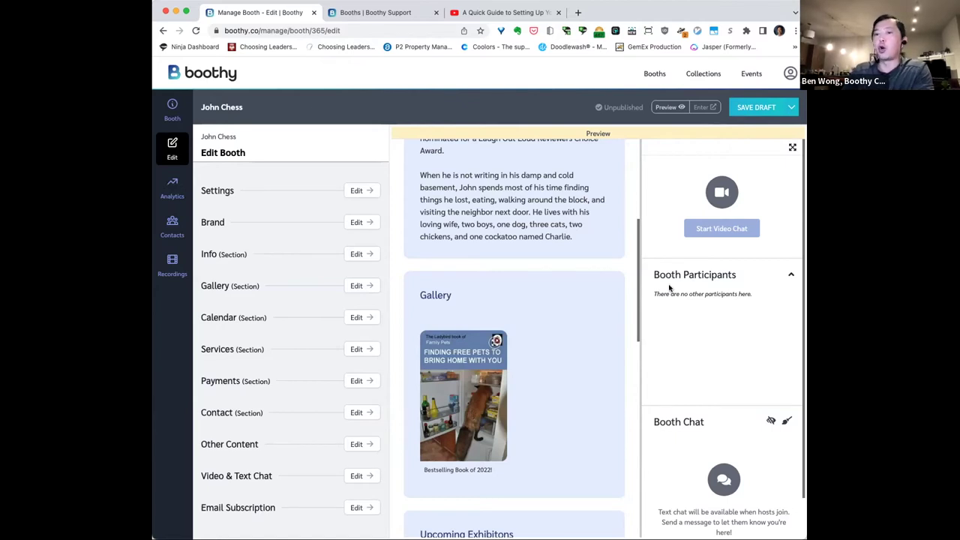
left_click(791, 74)
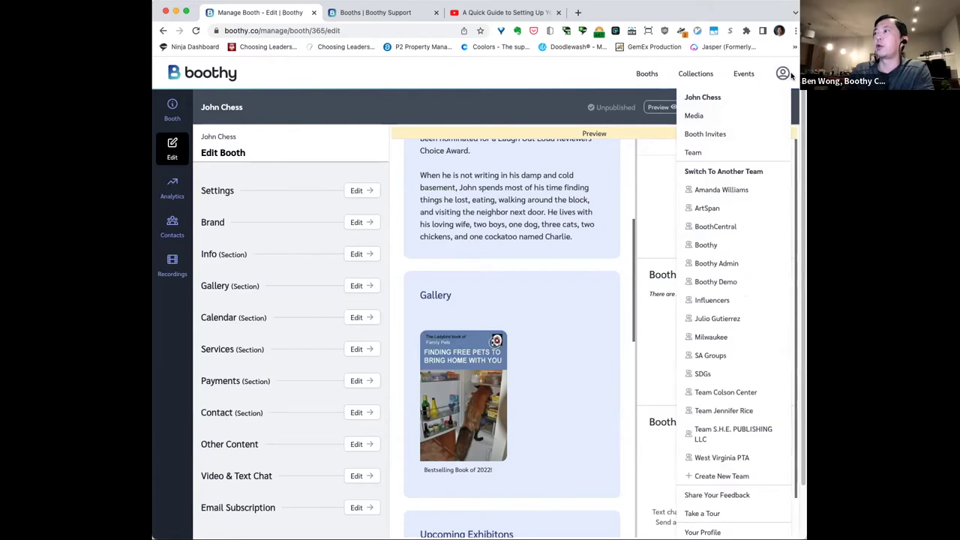
- On the Manage Team page, remove the 'team-' prefix so the team URL reads john-chess
left_click(697, 153)
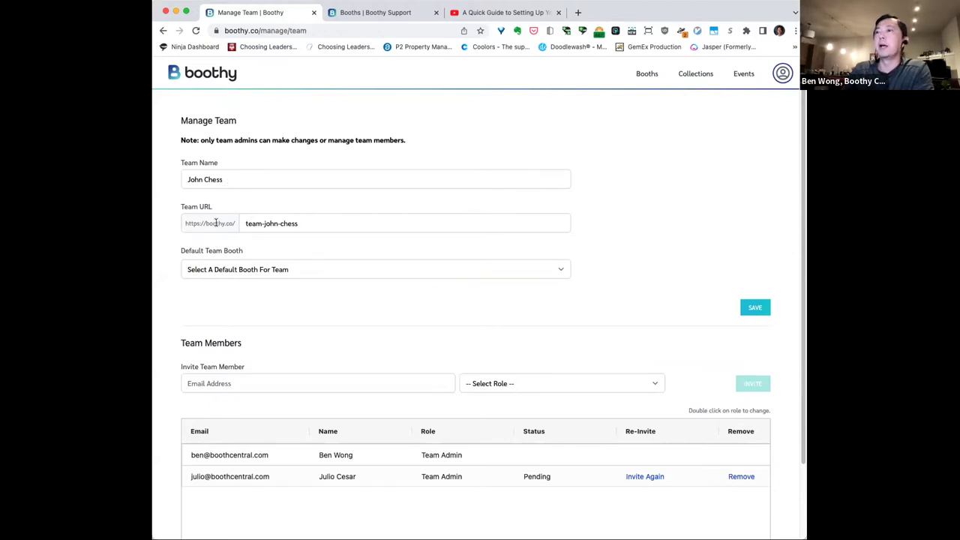
left_click(248, 224)
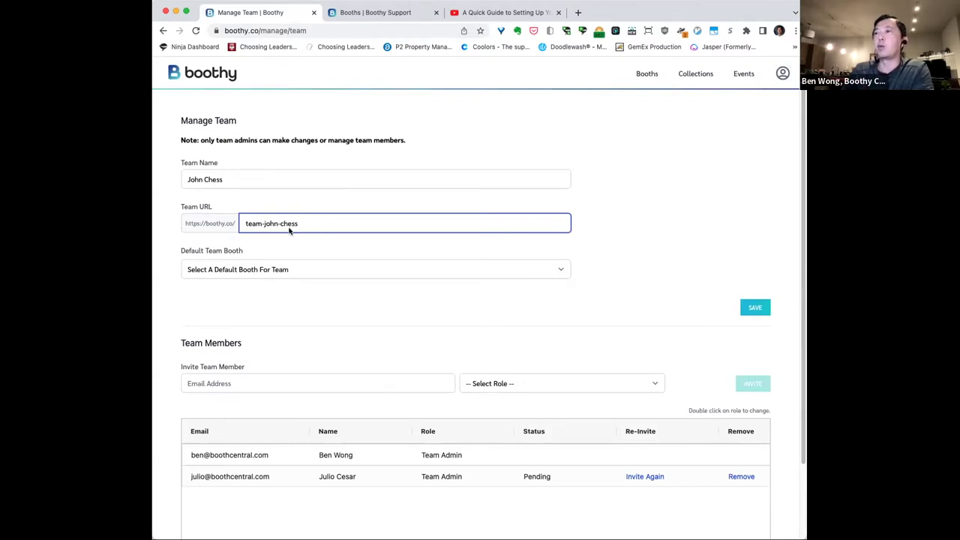
key("BackSpace")
key("BackSpace")
key("BackSpace")
key("BackSpace")
key("BackSpace")
left_click(298, 243)
- Make john-chess the Default Team Booth and save the team settings
left_click(370, 275)
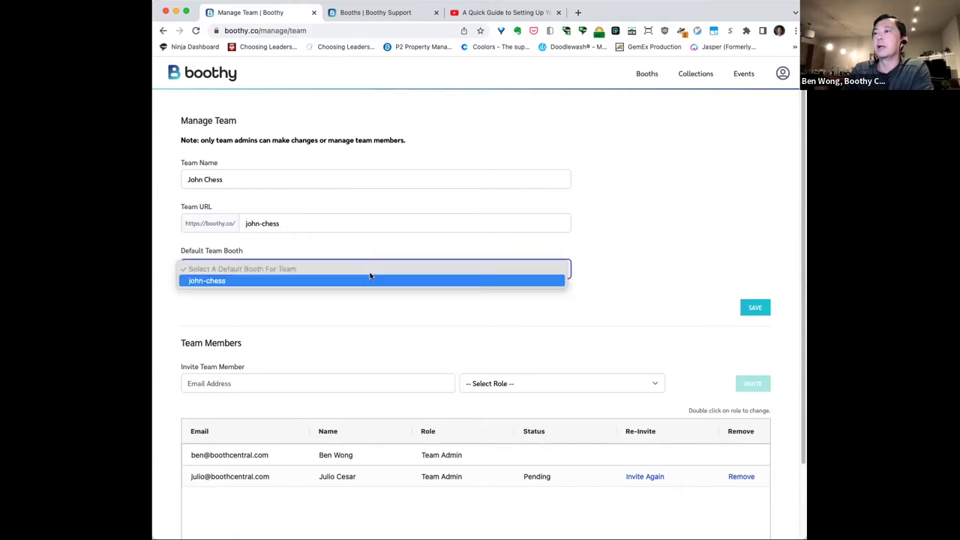
left_click(307, 249)
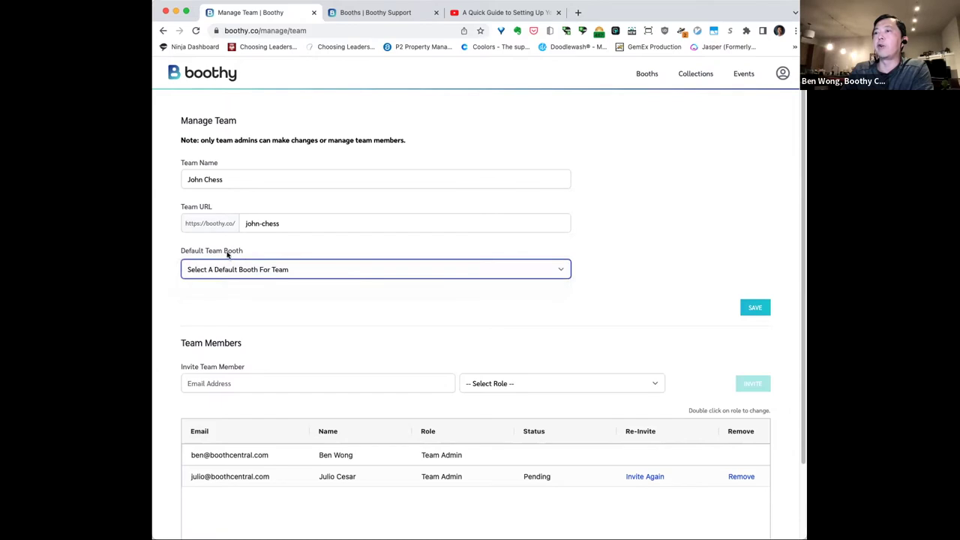
left_click(252, 270)
left_click(247, 279)
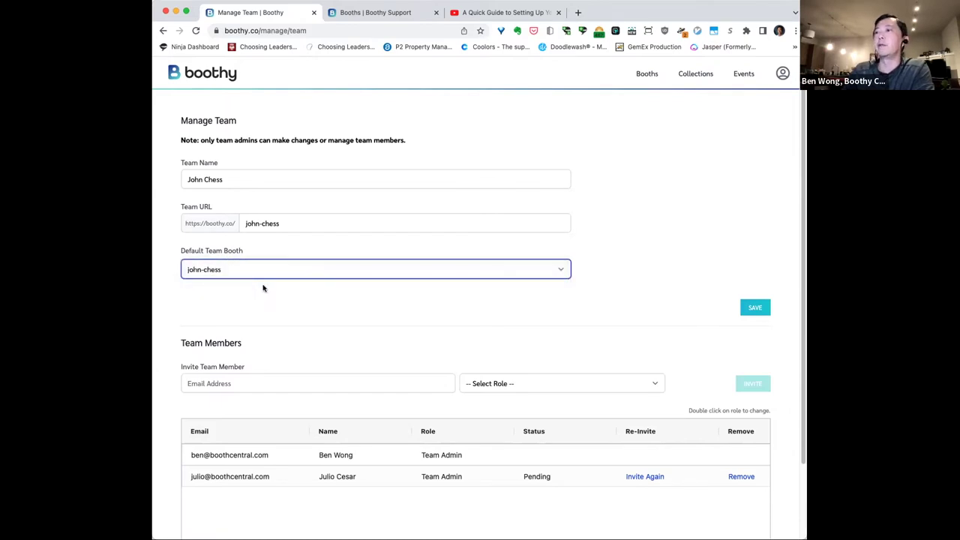
left_click(755, 308)
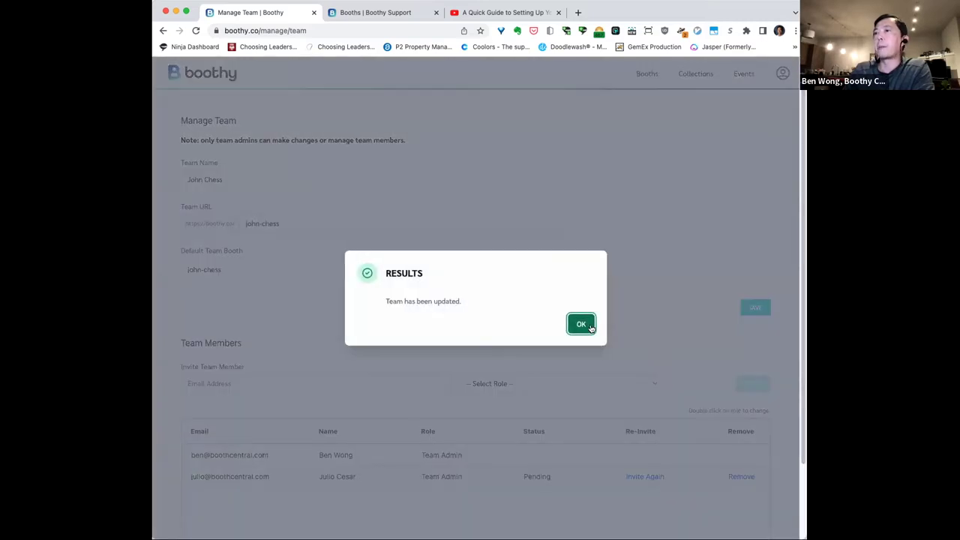
left_click(580, 324)
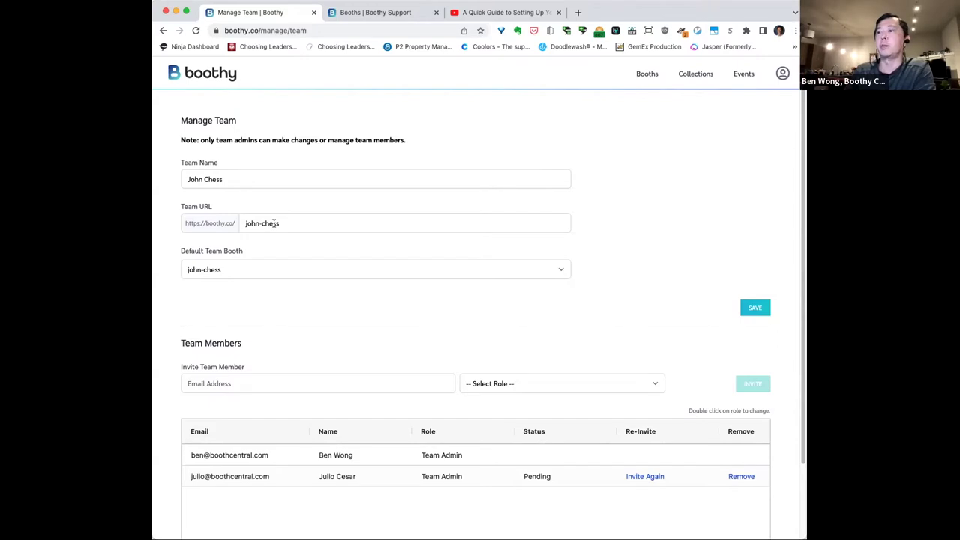
left_click(783, 73)
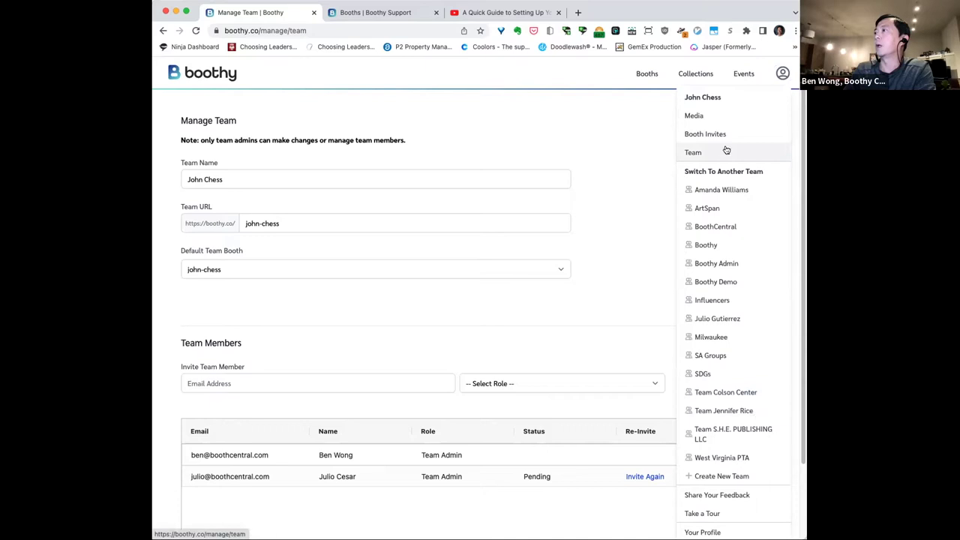
- Open the John Chess booth in the booth editor with live preview
left_click(649, 75)
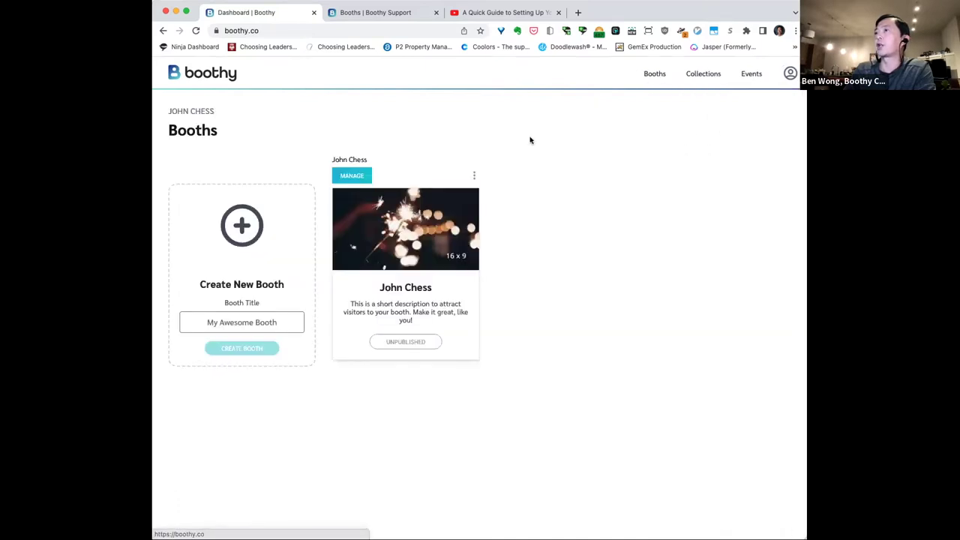
left_click(352, 176)
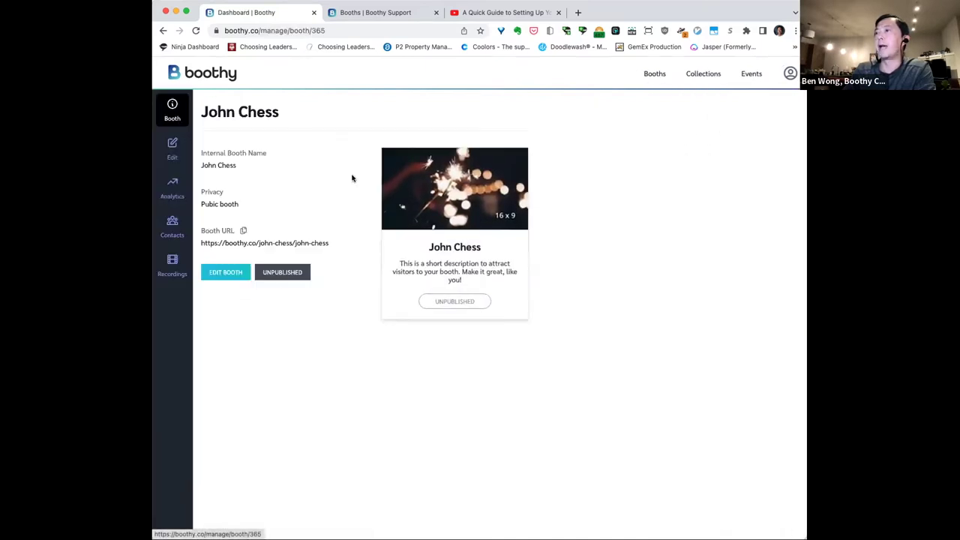
left_click(167, 155)
- Publish the John Chess booth changes and dismiss the Booth Published confirmation
left_click(788, 111)
left_click(764, 127)
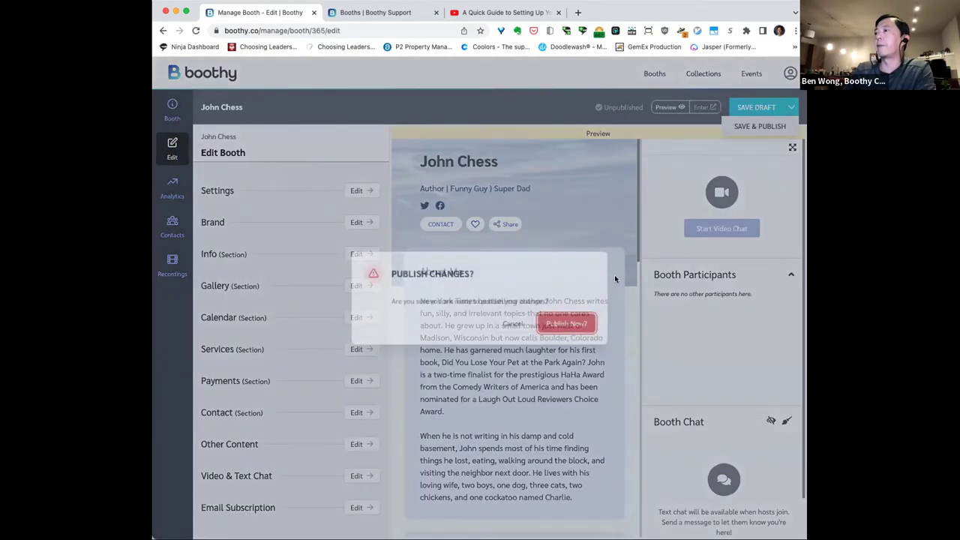
left_click(568, 330)
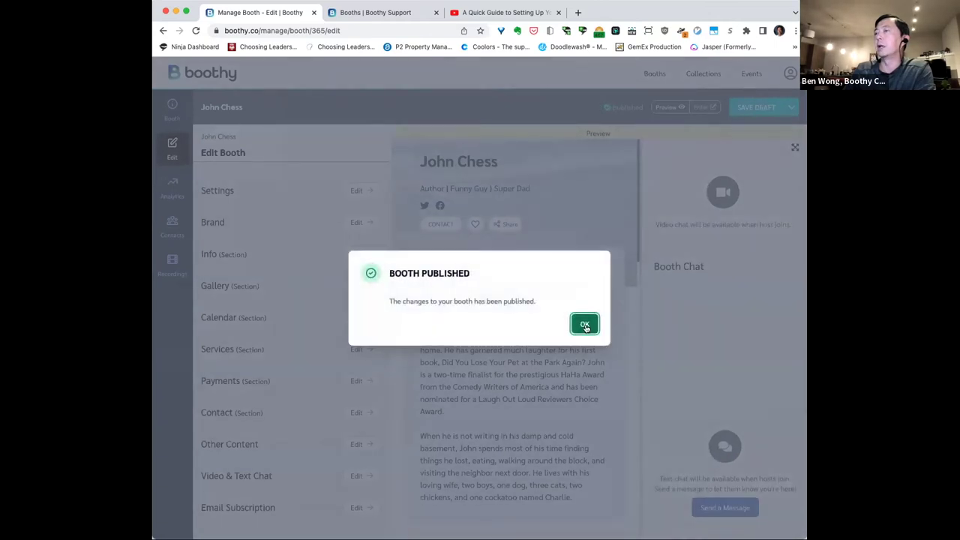
left_click(585, 325)
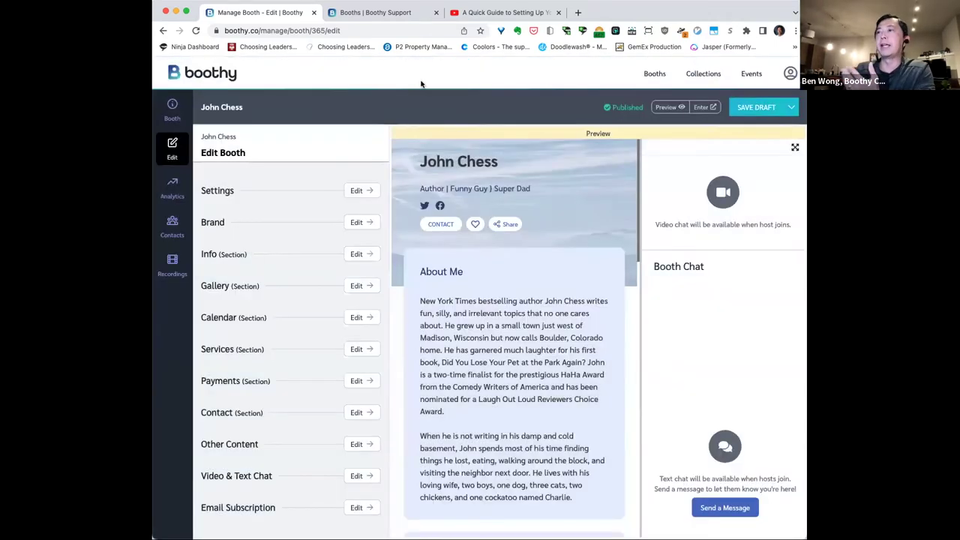
- Load boothy.co/john-chess and scroll through the public booth page and back up
left_click(360, 31)
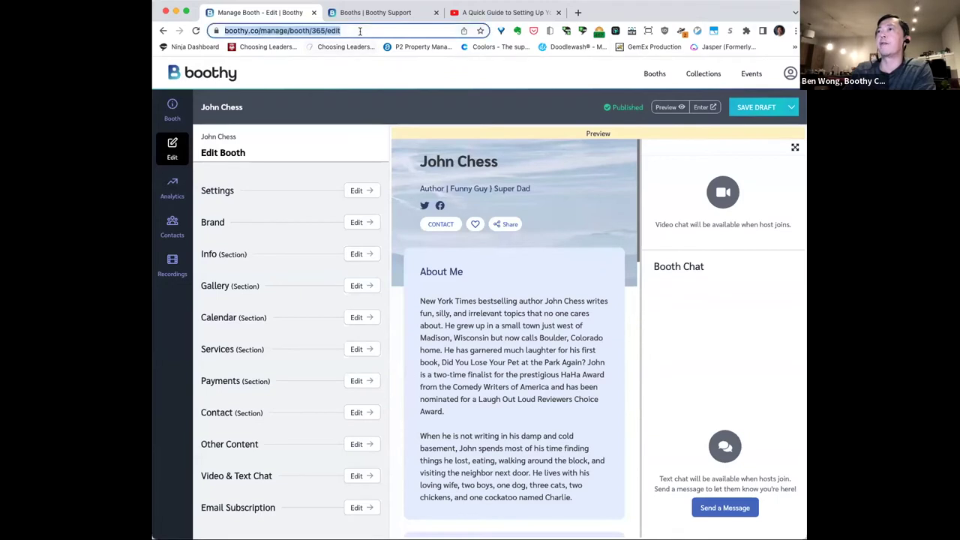
type("boothy.co/")
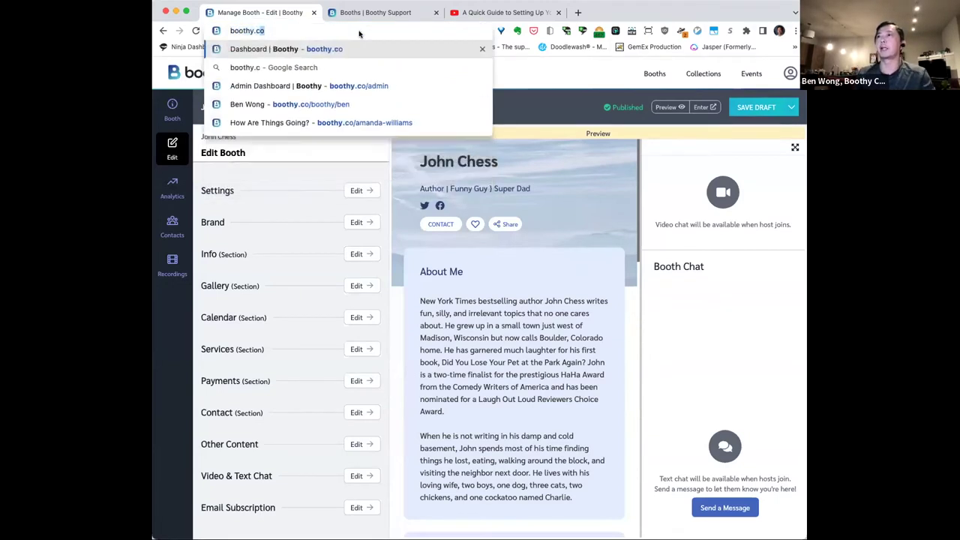
type("john-chess")
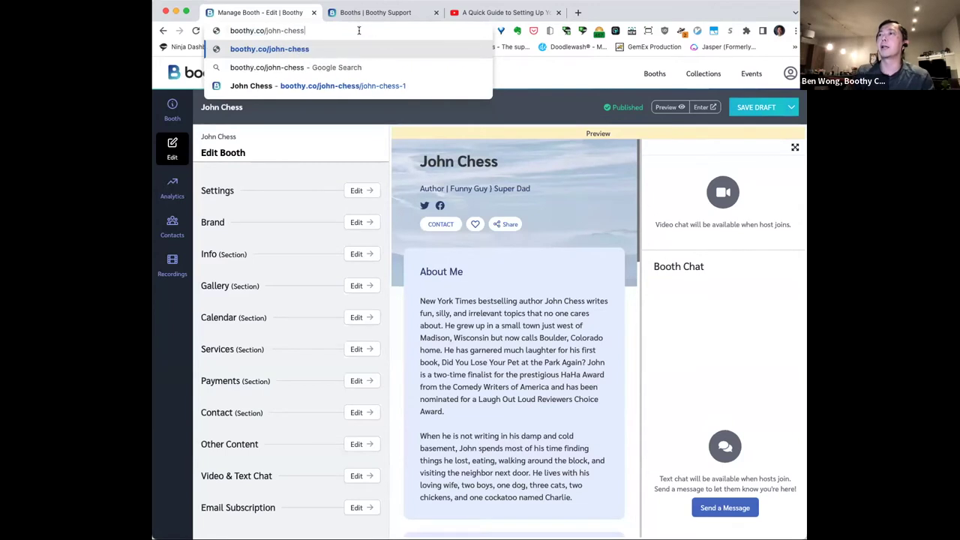
key("Return")
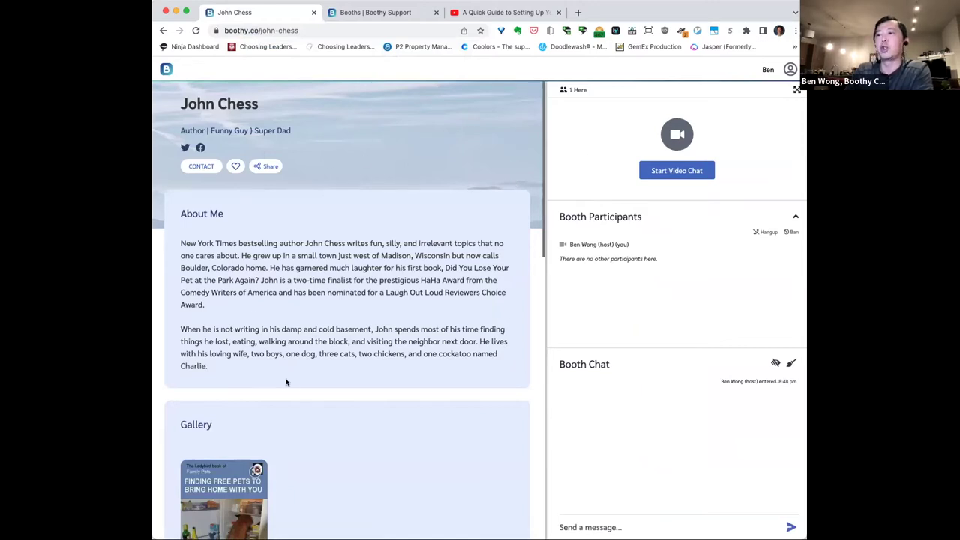
scroll(370, 329, "down", 5)
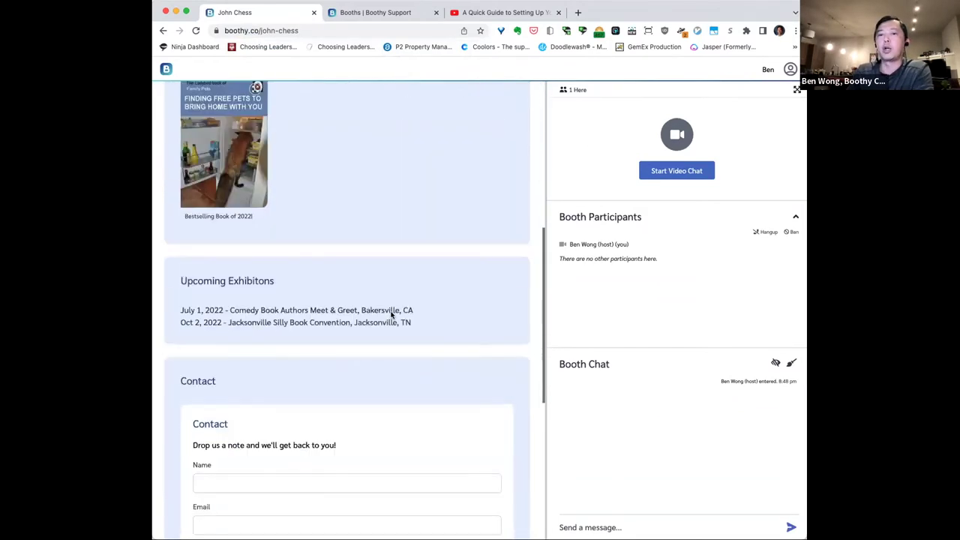
scroll(387, 318, "down", 5)
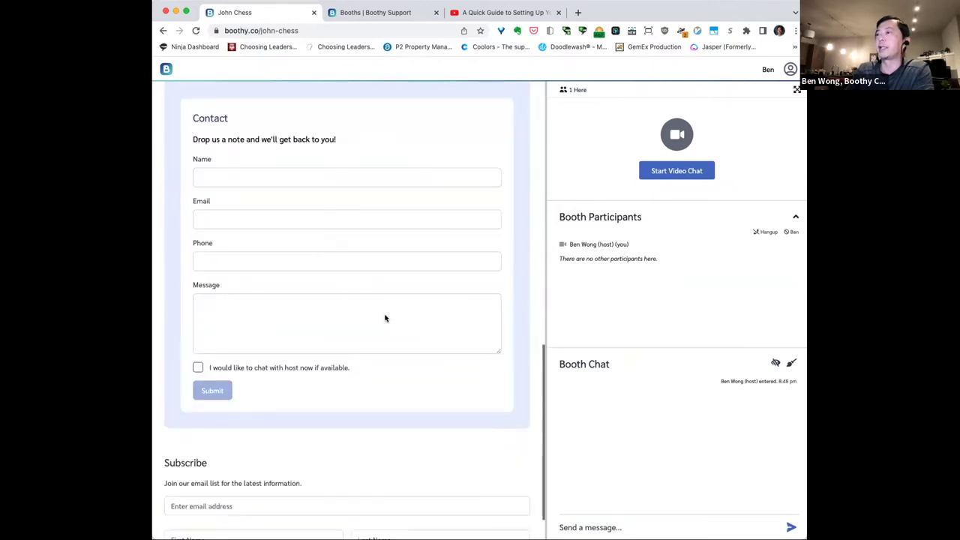
scroll(385, 318, "down", 1)
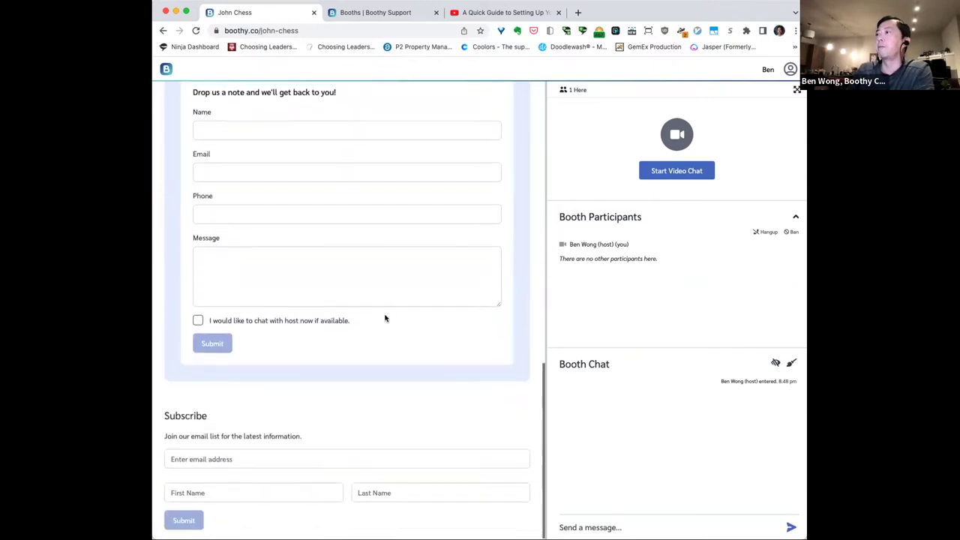
scroll(385, 317, "up", 10)
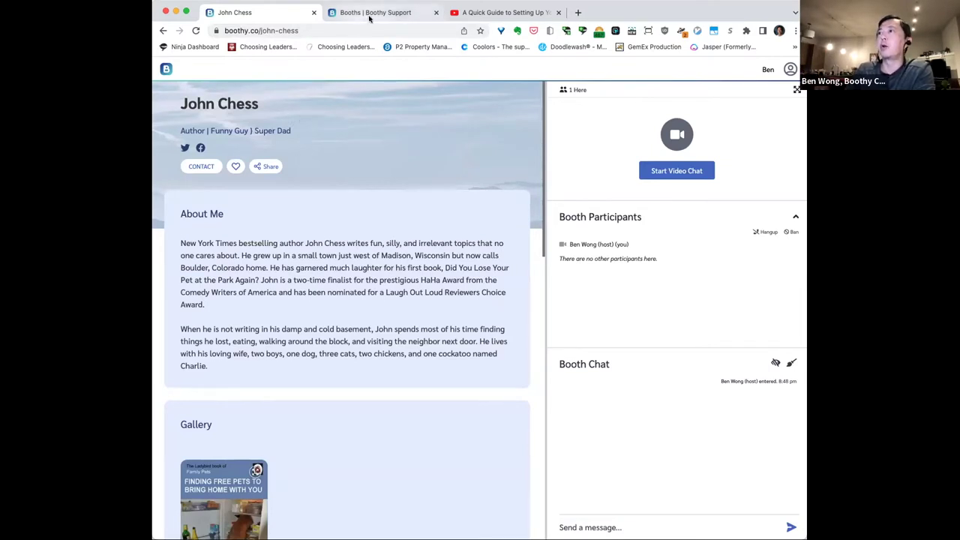
- Switch to the ArtSpan team and show its events list
left_click(792, 70)
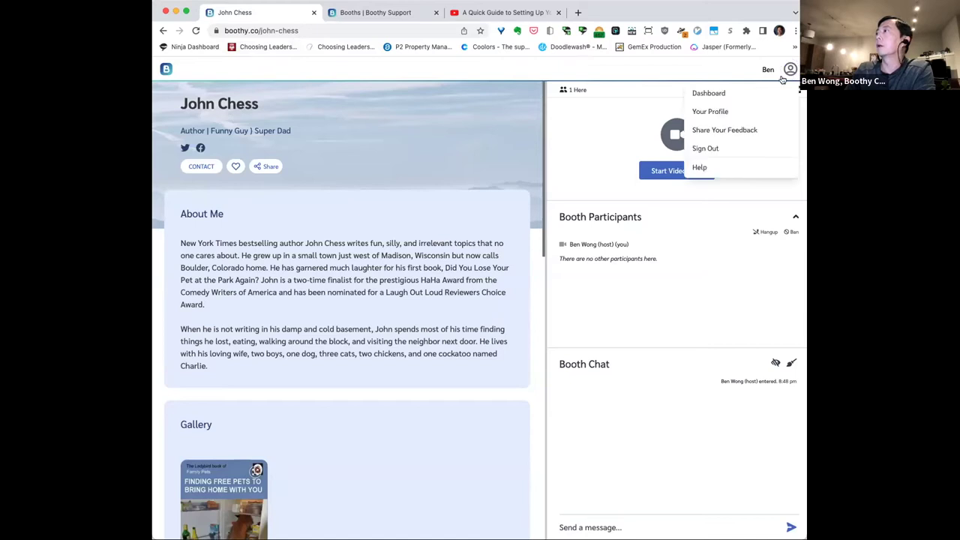
left_click(746, 90)
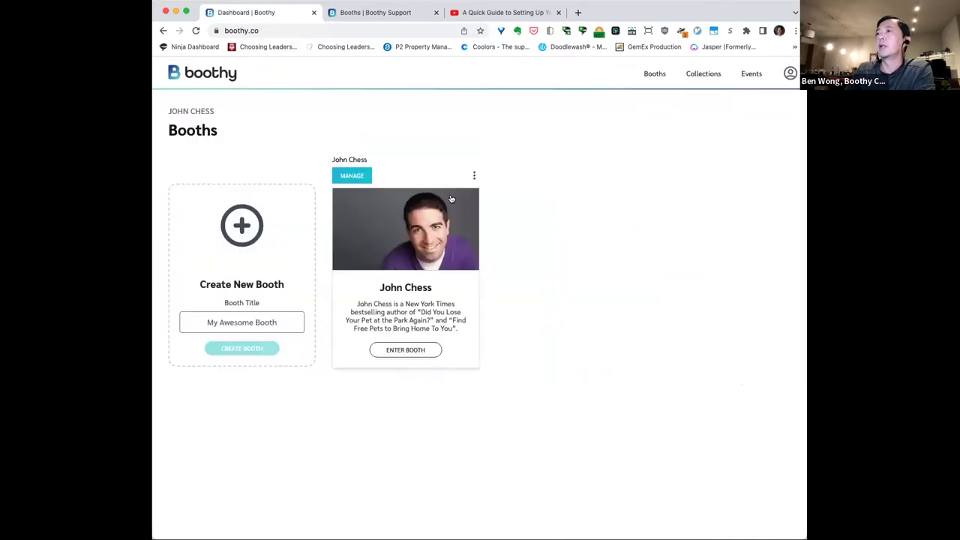
left_click(782, 73)
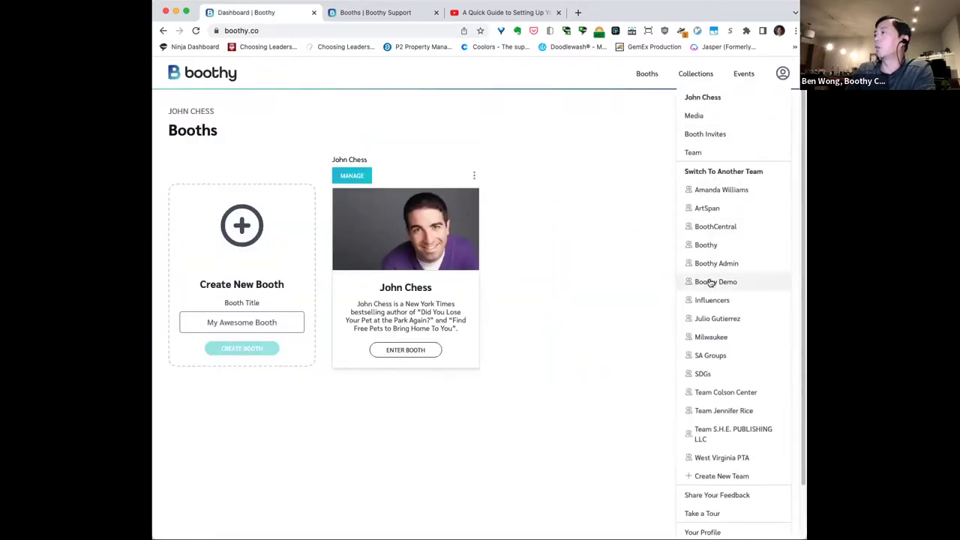
left_click(709, 209)
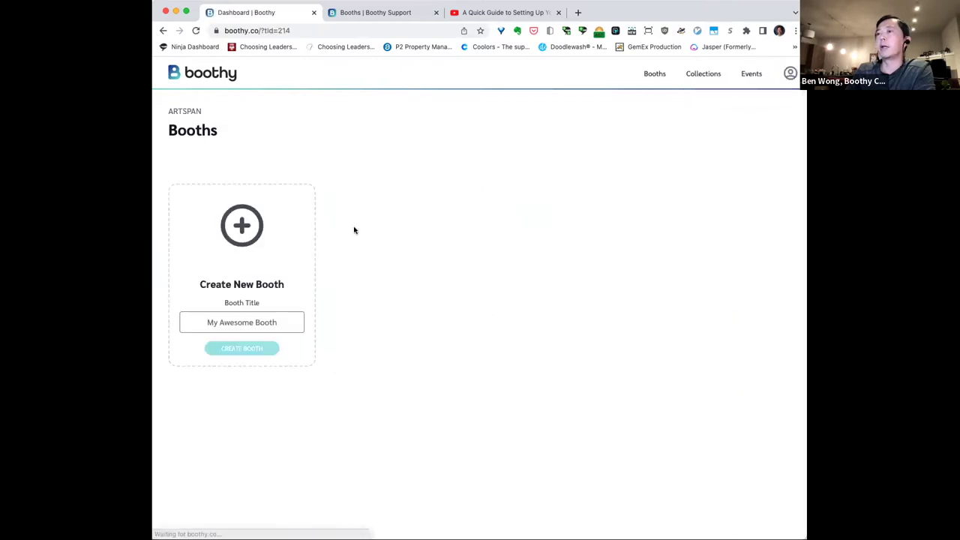
left_click(751, 74)
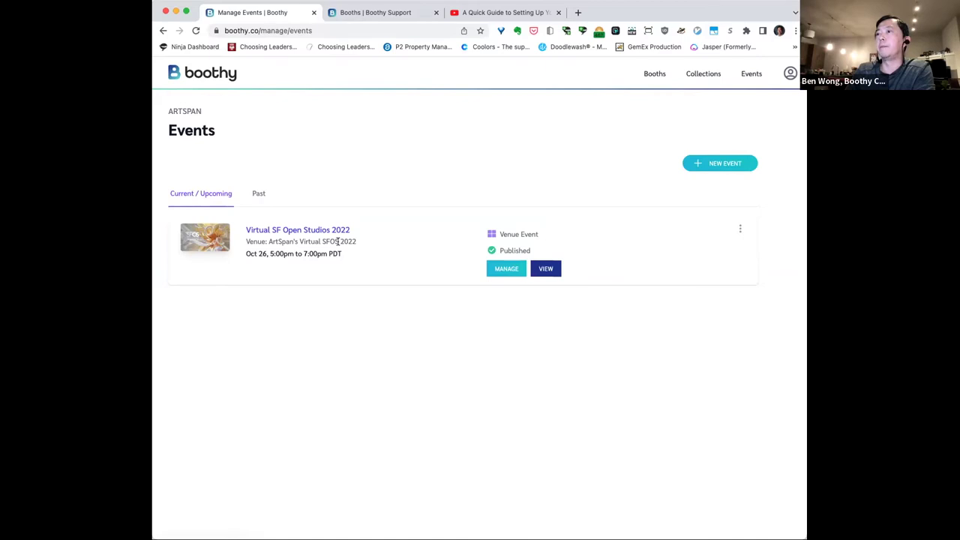
- Check the Virtual SF Open Studios 2022 event's Main Booths, then open its public event page
left_click(547, 270)
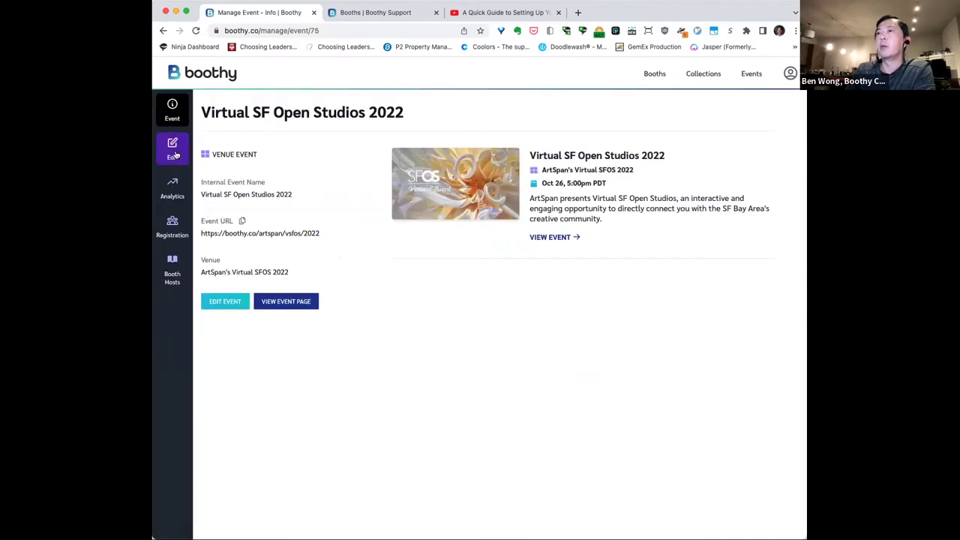
left_click(174, 150)
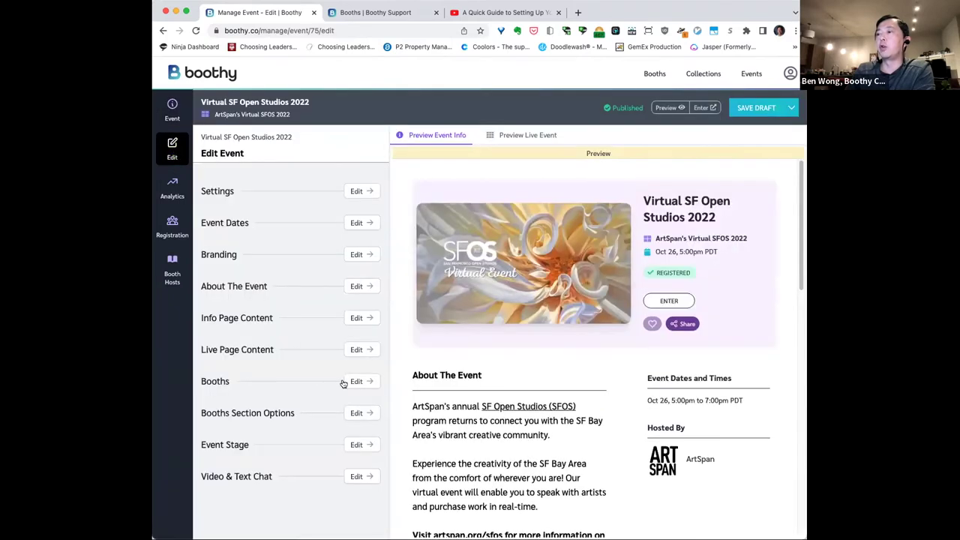
left_click(358, 381)
left_click(354, 182)
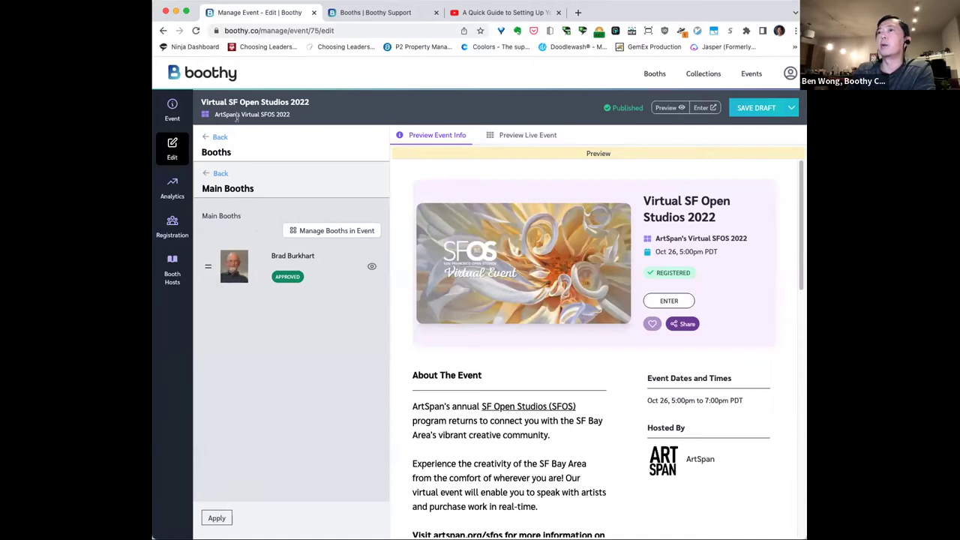
left_click(751, 73)
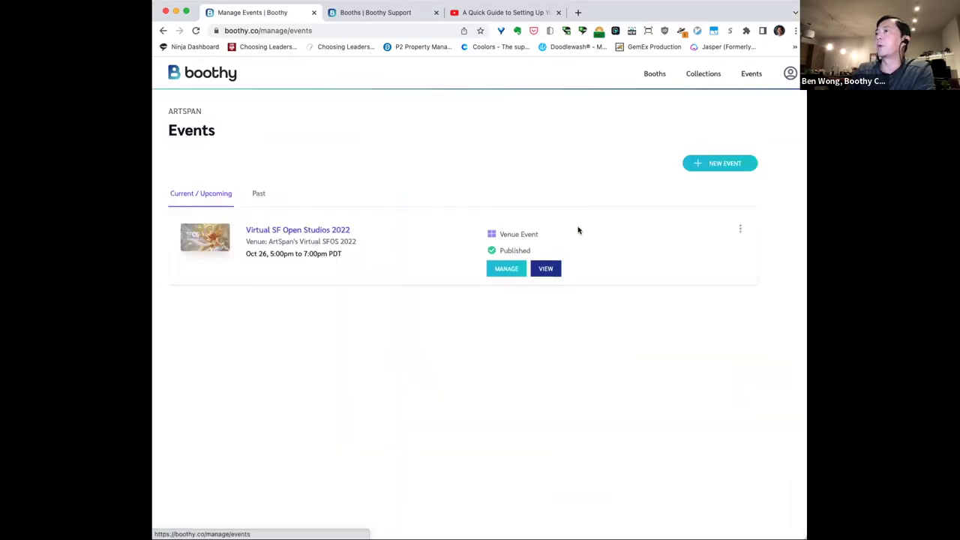
left_click(553, 269)
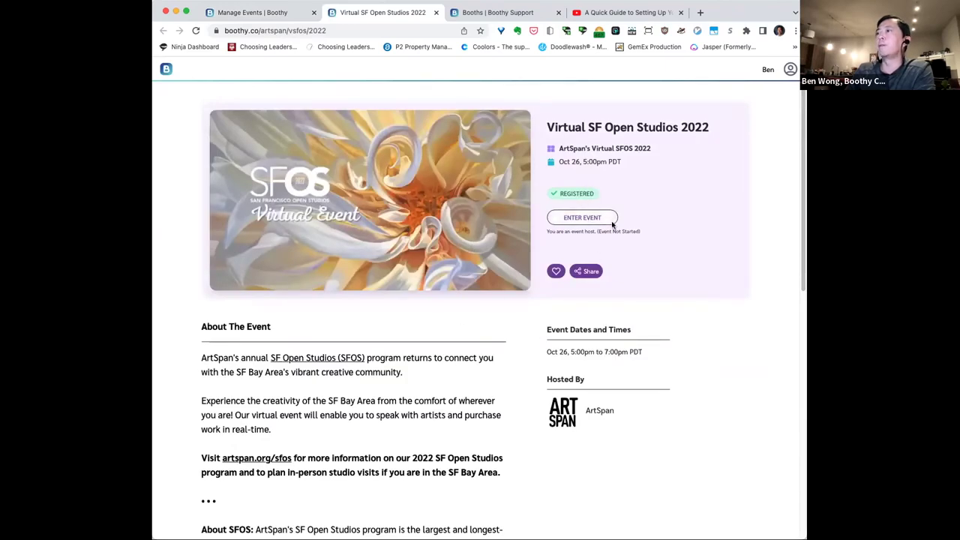
- Enter the live Virtual SF Open Studios 2022 event as host, scroll it, then return to Manage Events
left_click(576, 220)
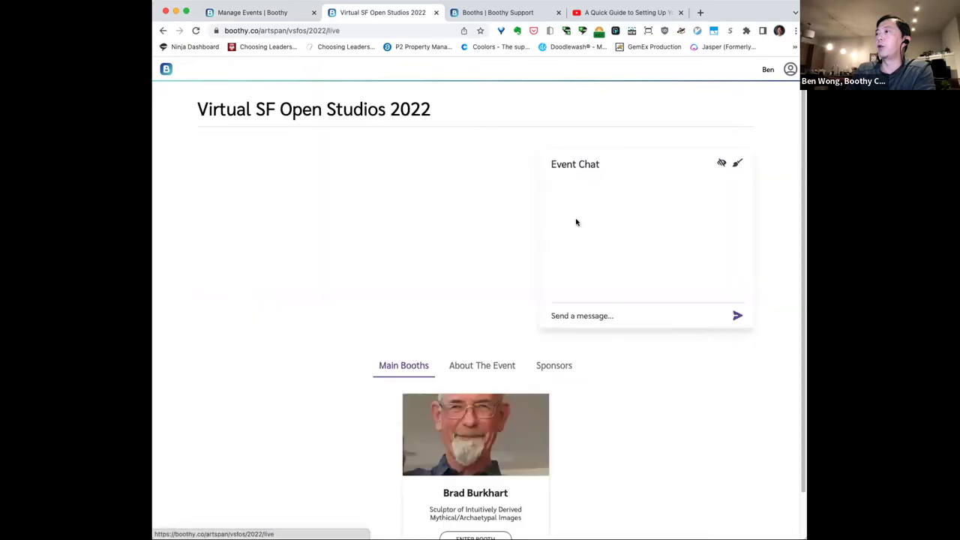
scroll(488, 328, "down", 2)
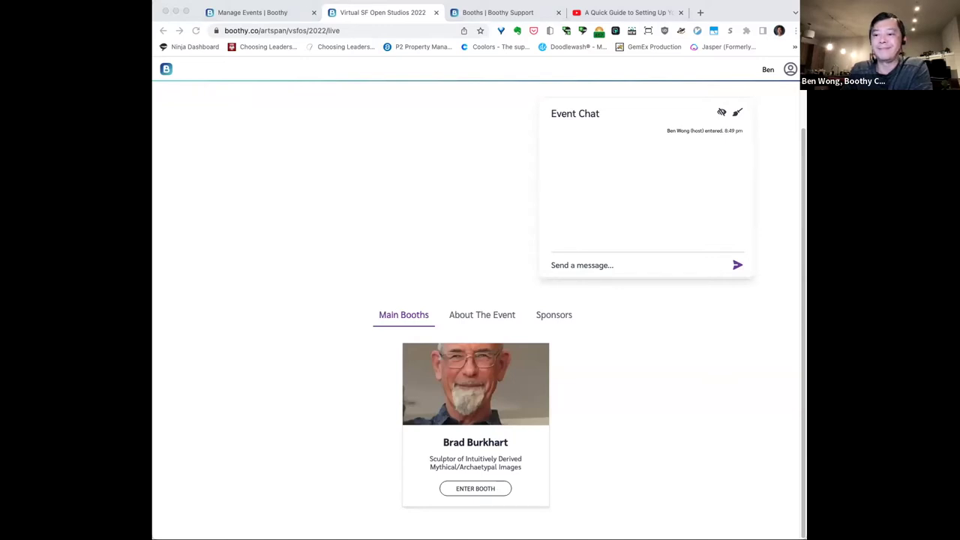
left_click(268, 15)
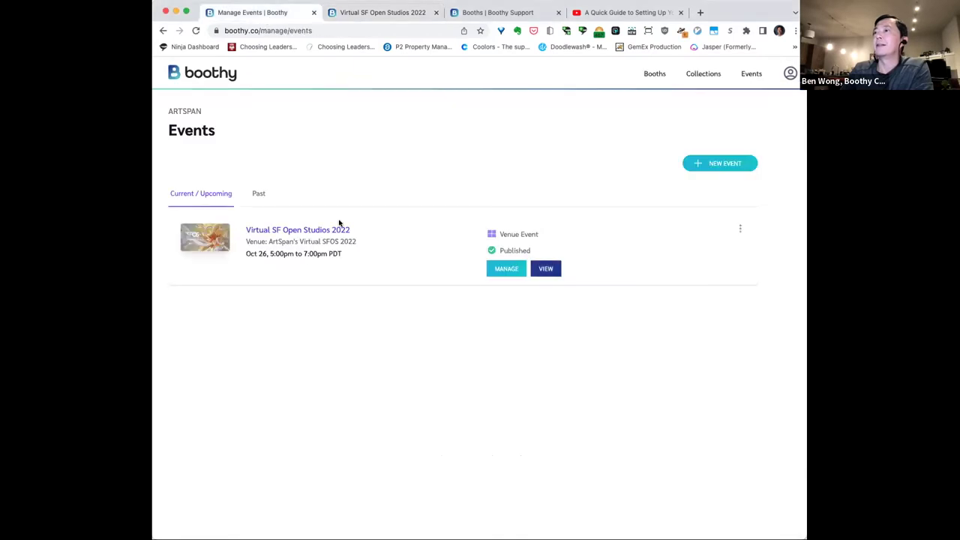
- Switch from ArtSpan back to the John Chess team
left_click(788, 78)
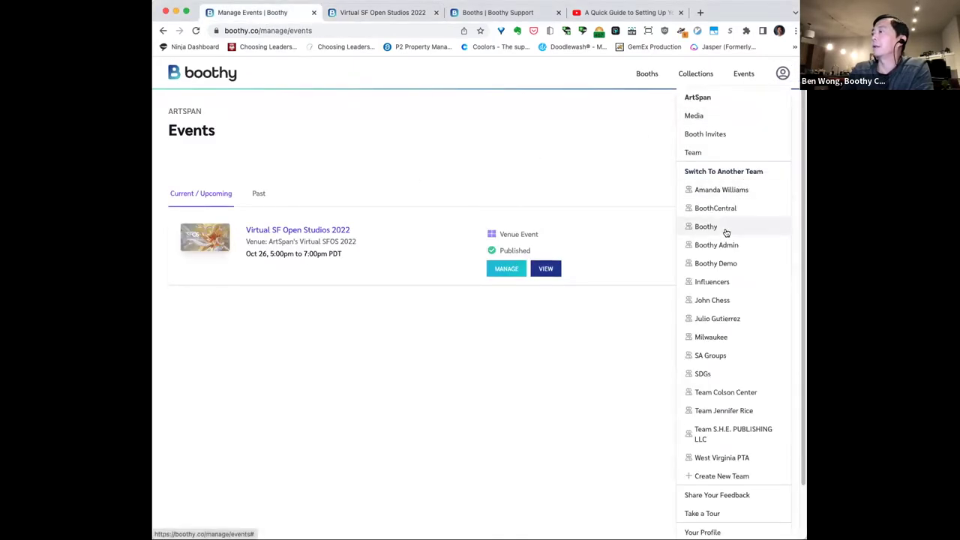
left_click(712, 300)
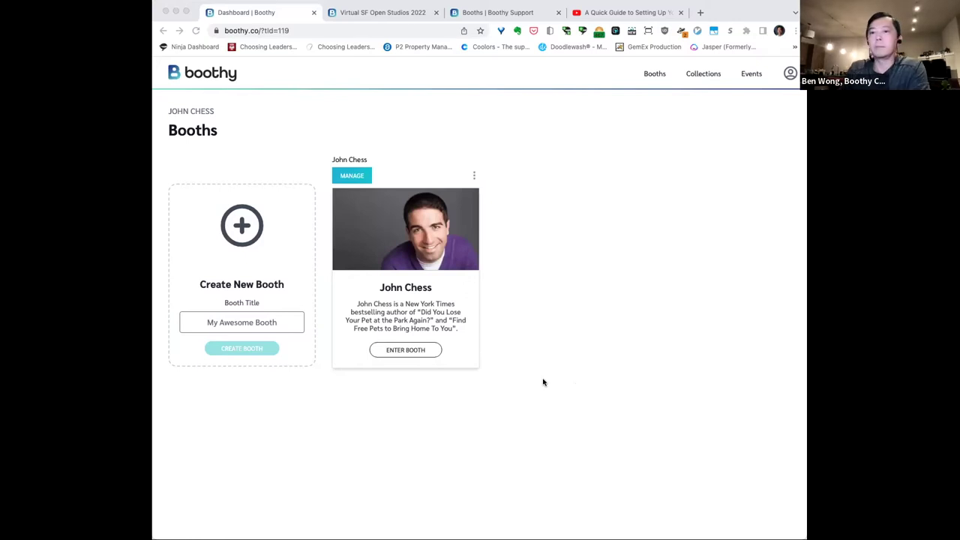
- Enter the John Chess booth in a new tab and scroll through its sections and back up
left_click(535, 352)
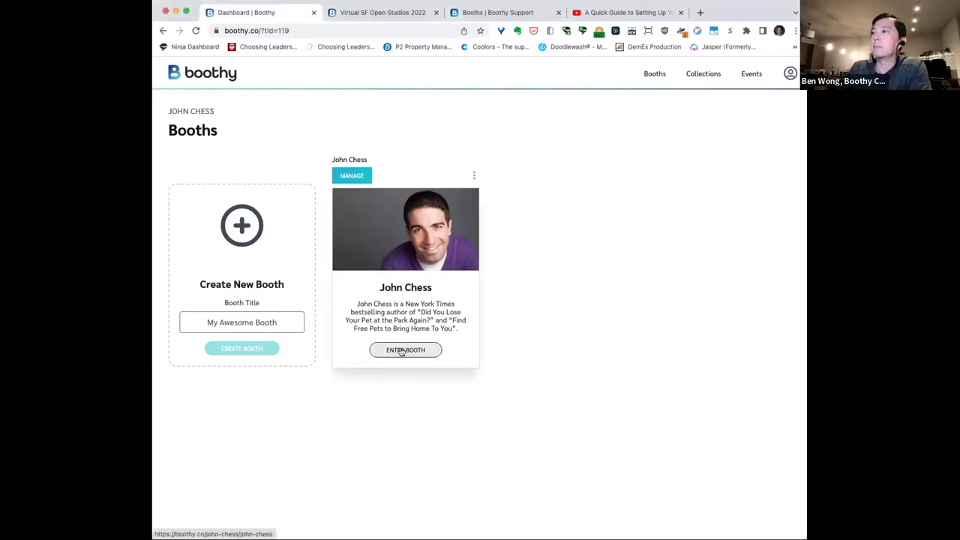
left_click(404, 350)
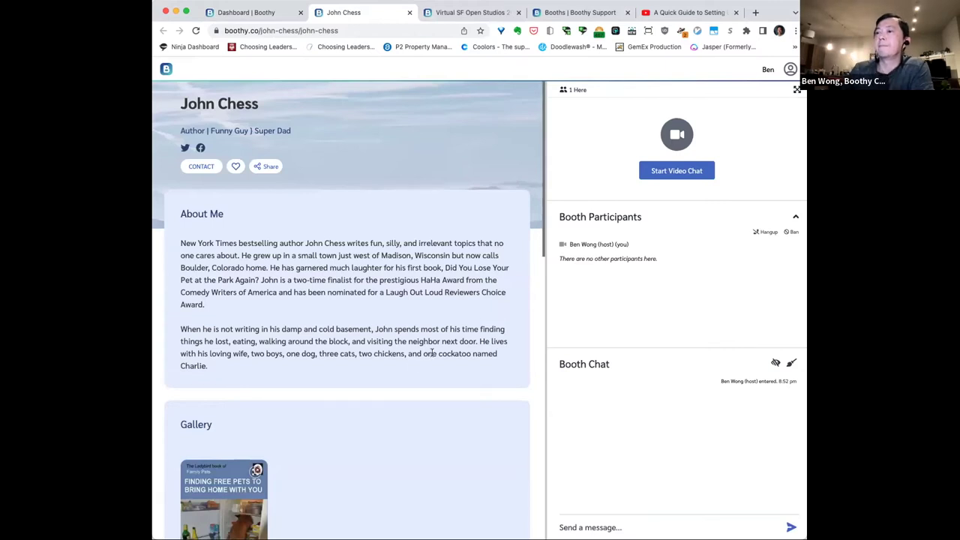
scroll(364, 387, "down", 4)
scroll(363, 387, "down", 3)
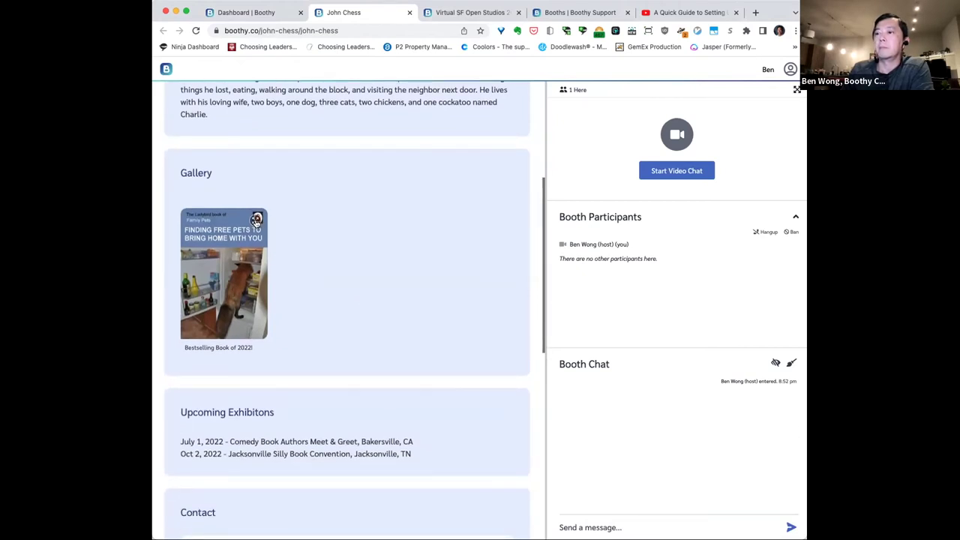
scroll(355, 302, "down", 10)
scroll(358, 318, "down", 4)
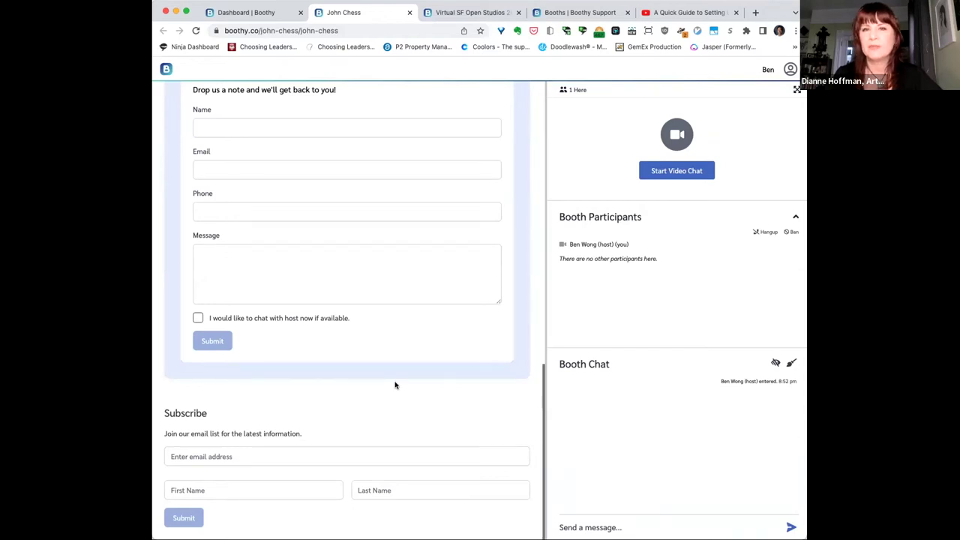
scroll(488, 300, "up", 5)
scroll(442, 225, "up", 5)
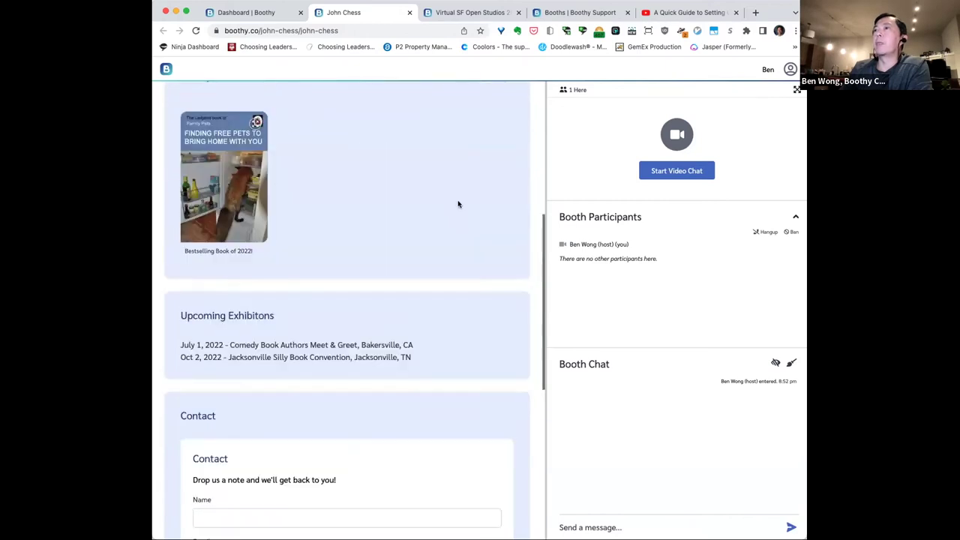
scroll(459, 204, "up", 3)
left_click(788, 72)
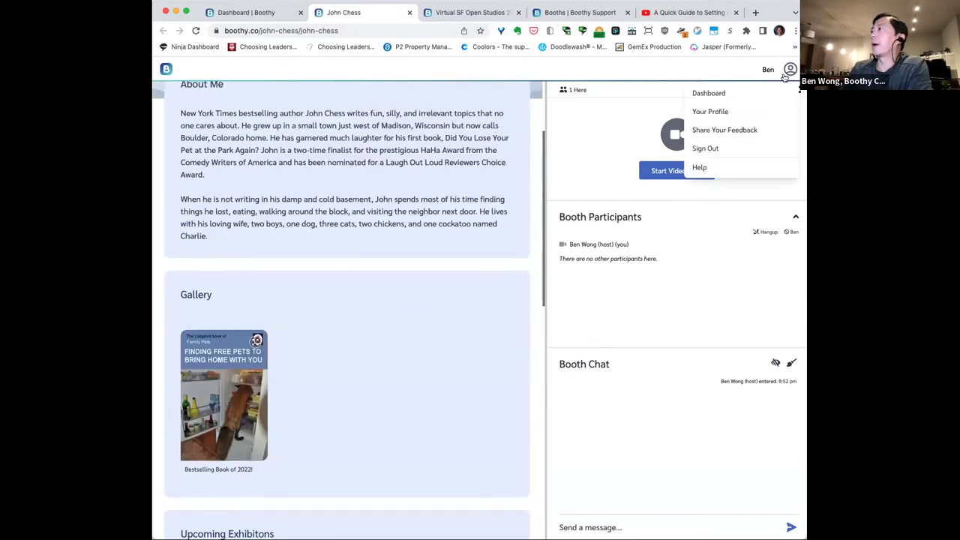
left_click(717, 94)
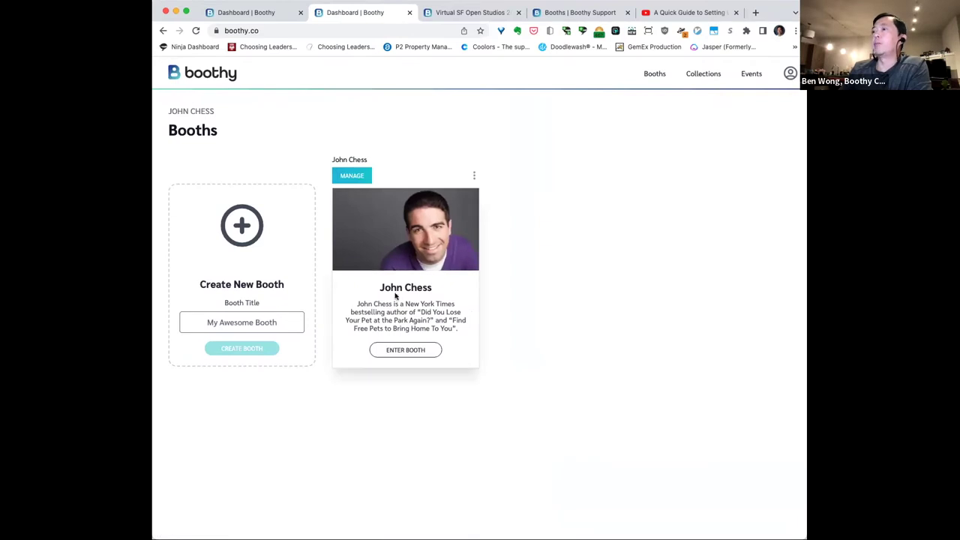
left_click(403, 352)
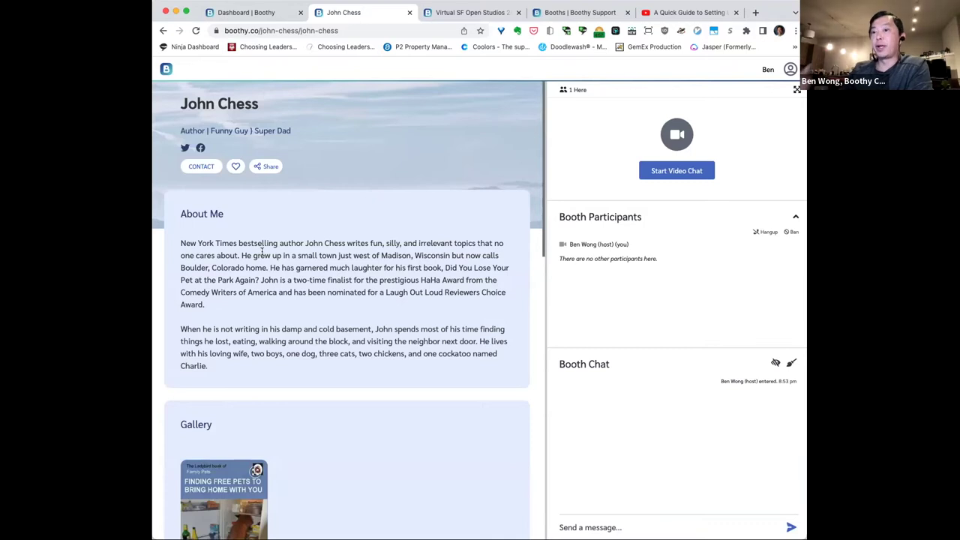
left_click(791, 70)
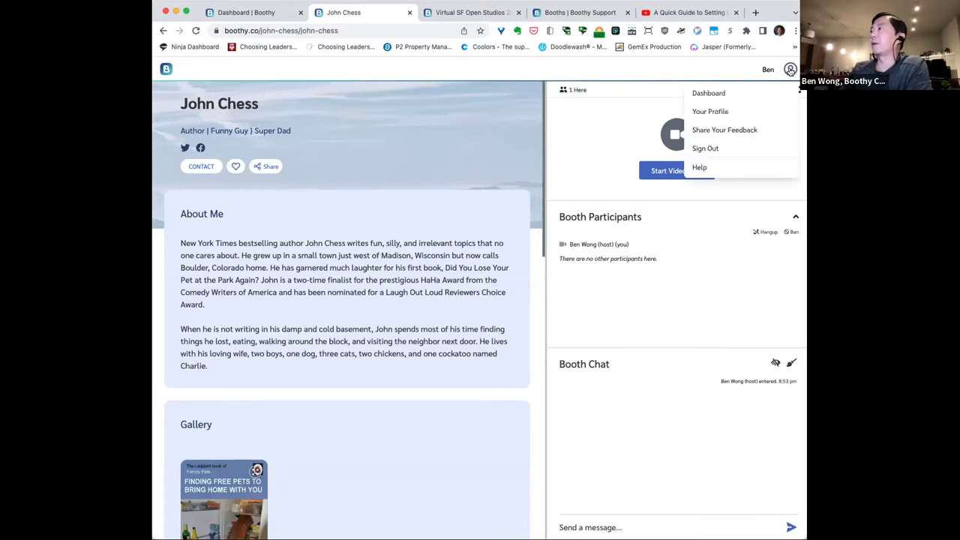
left_click(731, 96)
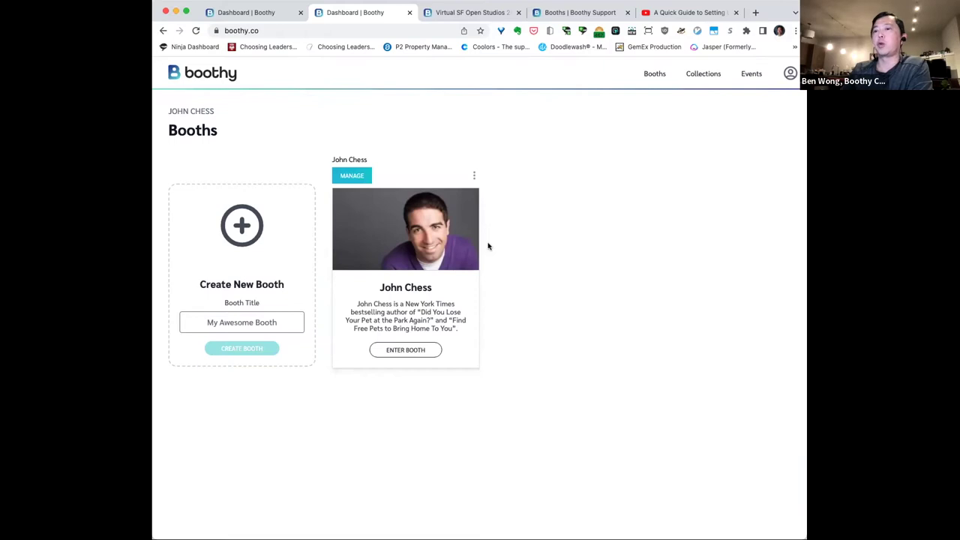
left_click(351, 177)
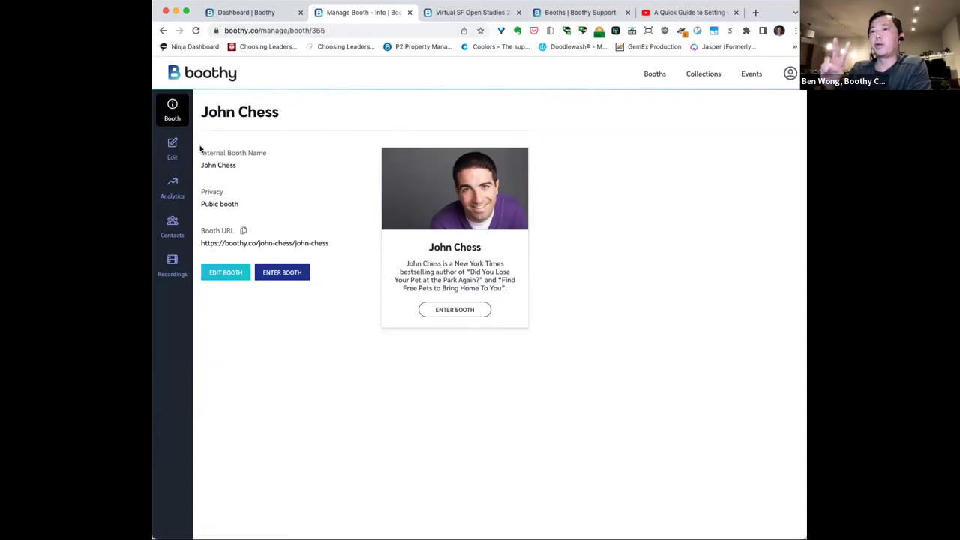
left_click(785, 78)
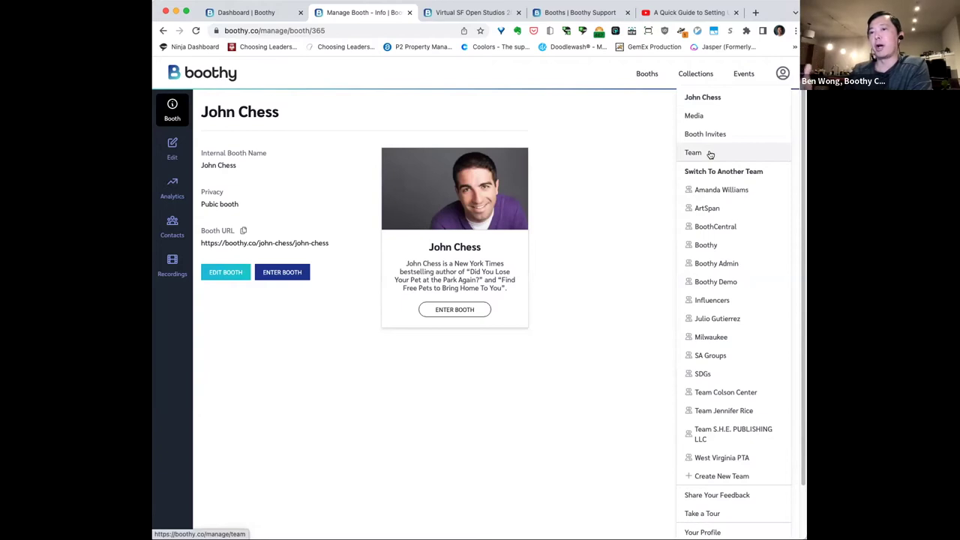
- Check the john-chess team URL, keep john-chess as Default Team Booth, then return to Booths
left_click(711, 154)
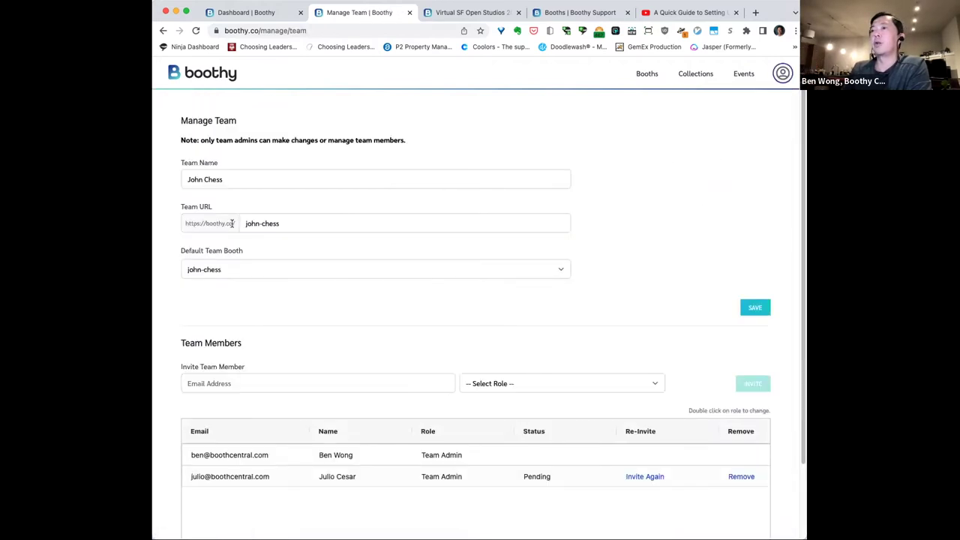
left_click(297, 223)
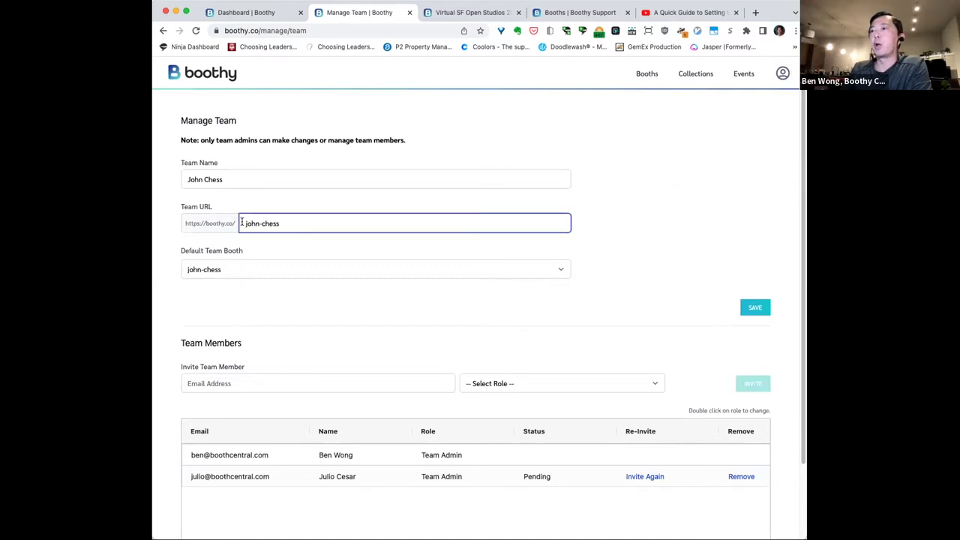
left_click(285, 223)
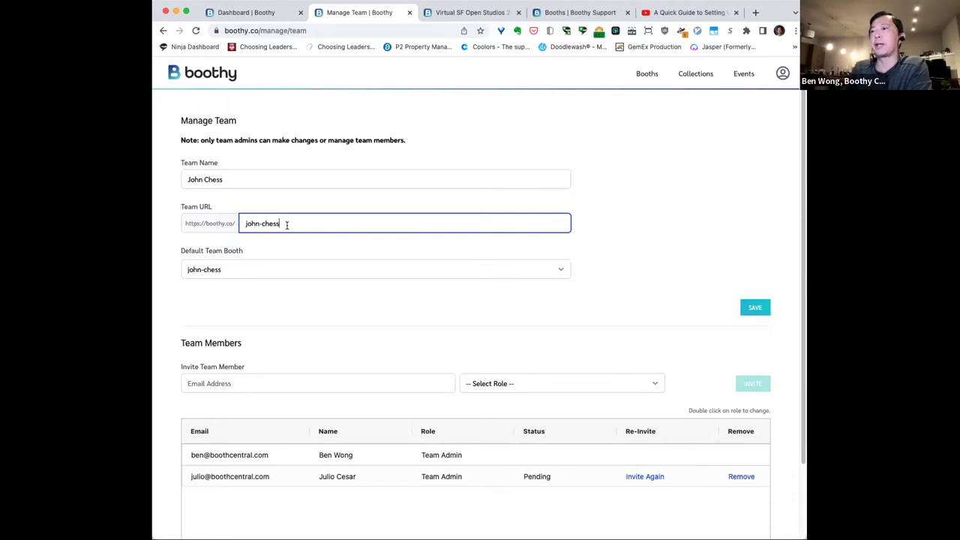
left_click(290, 272)
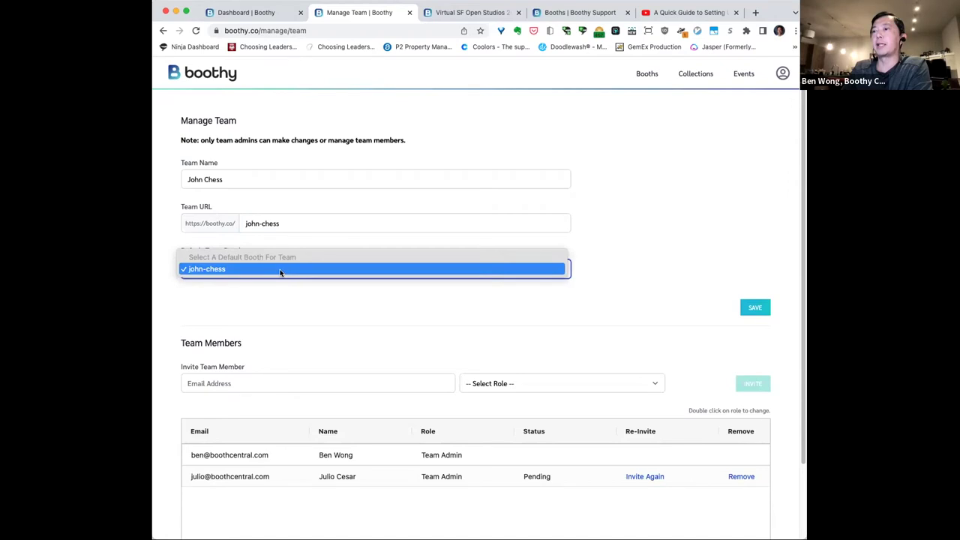
left_click(280, 272)
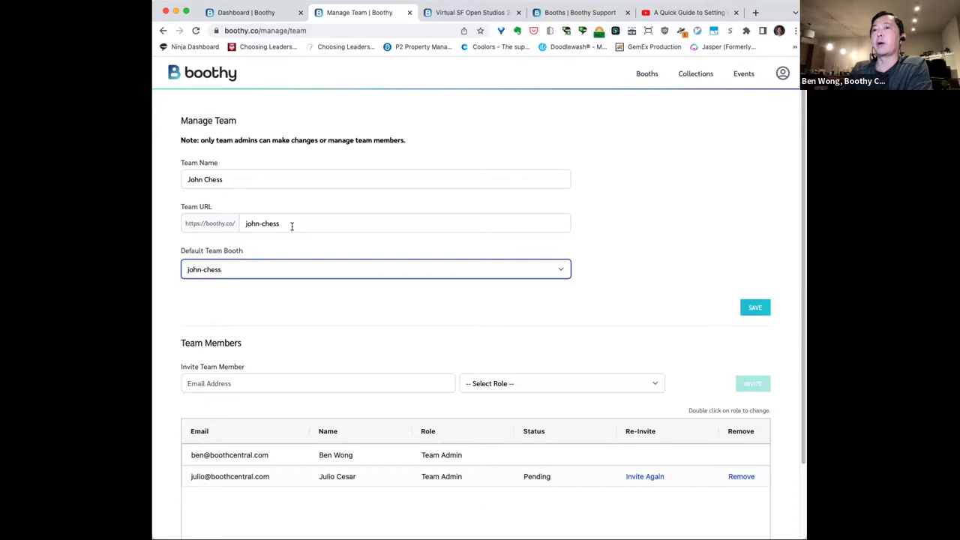
left_click(650, 76)
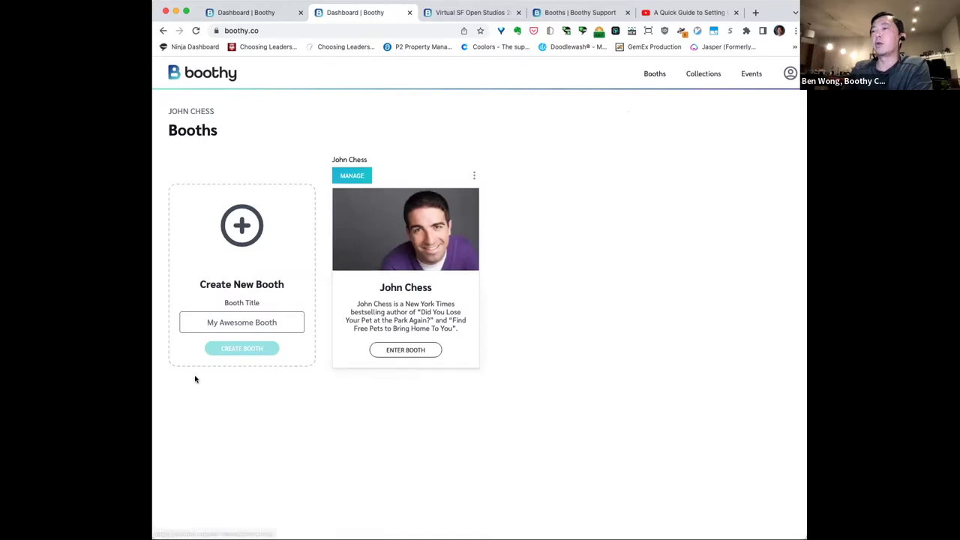
- Focus the new Booth Title field and leave it without entering a title
left_click(246, 323)
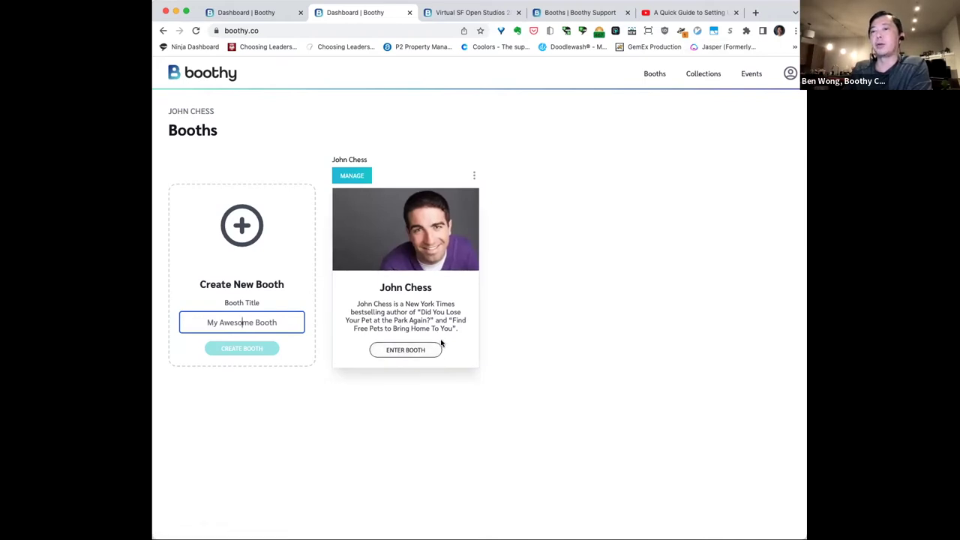
left_click(572, 231)
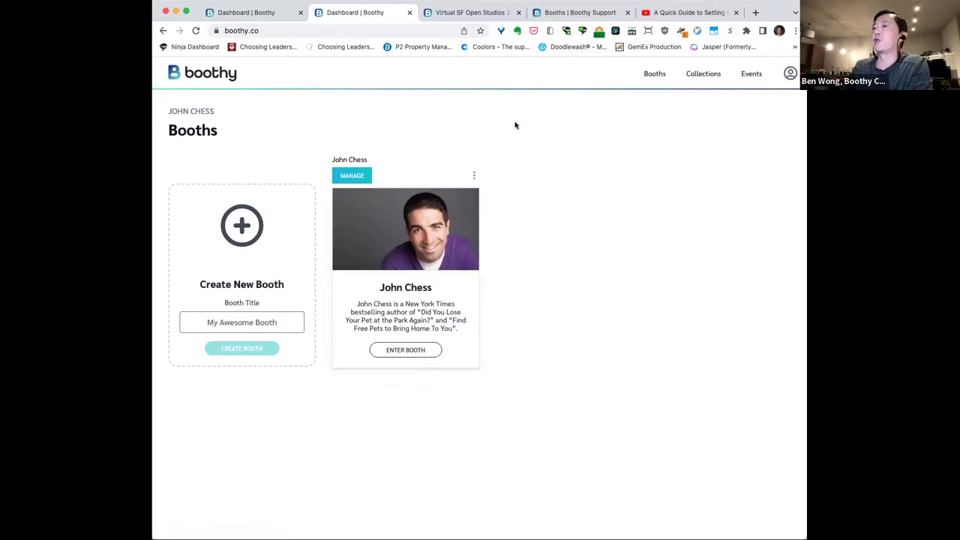
- Open the Boothy Help Center from the account menu and show the Booths category
left_click(784, 74)
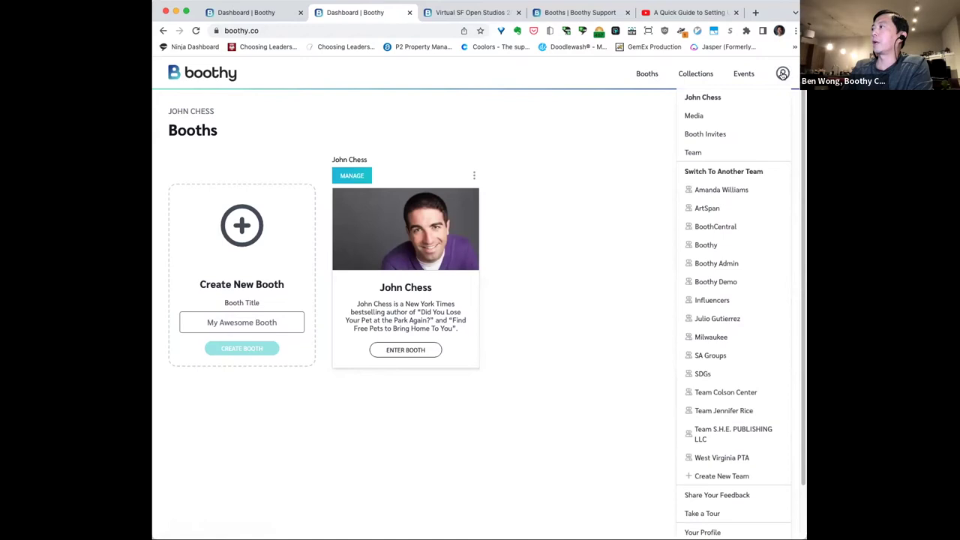
scroll(724, 210, "down", 2)
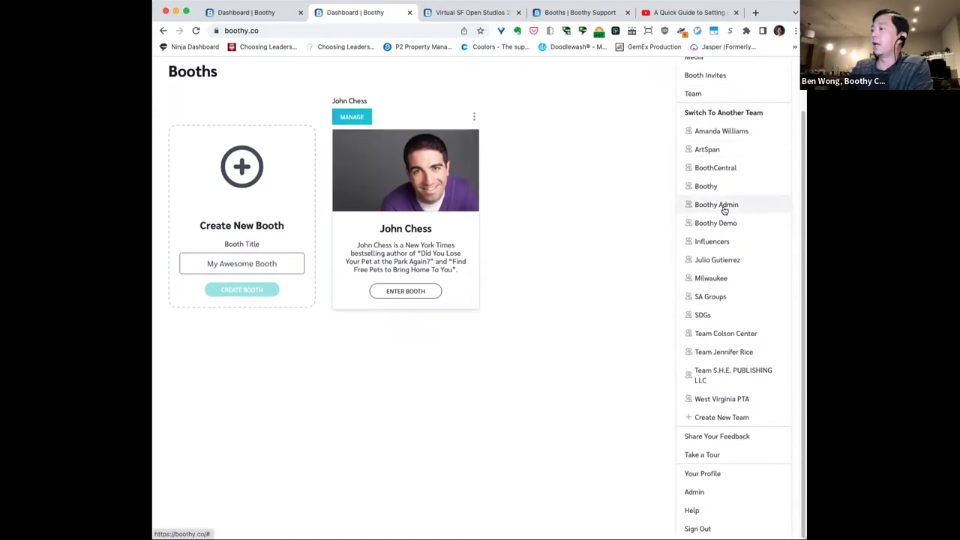
left_click(726, 517)
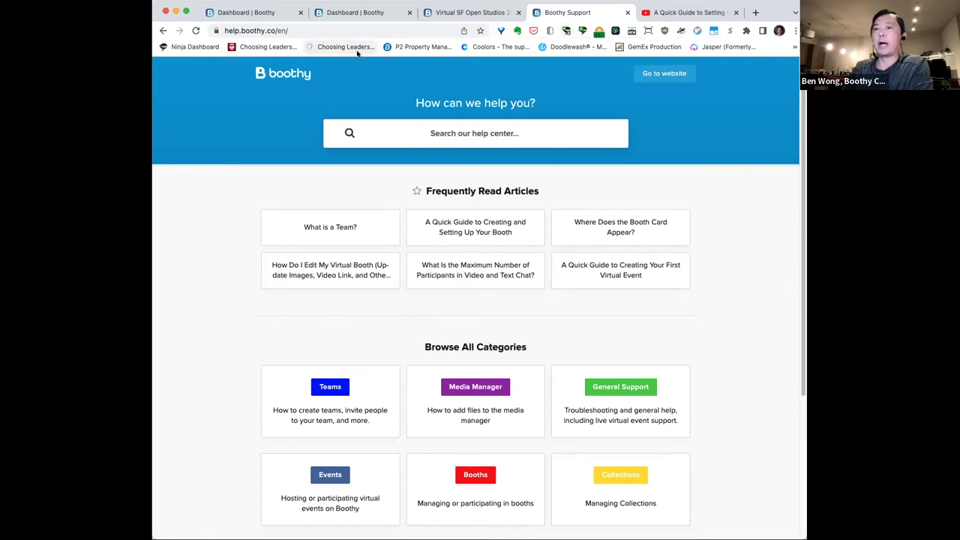
scroll(369, 124, "down", 1)
scroll(426, 343, "down", 1)
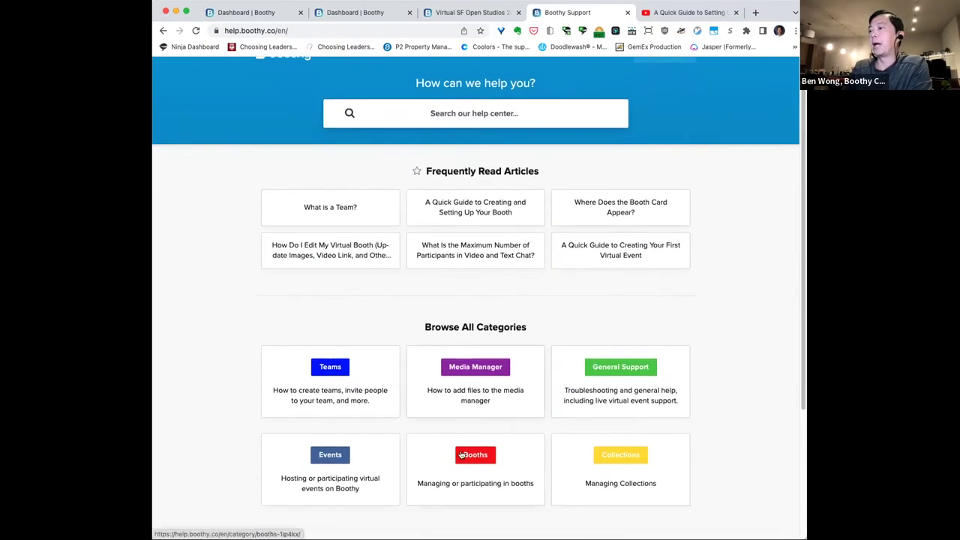
left_click(475, 455)
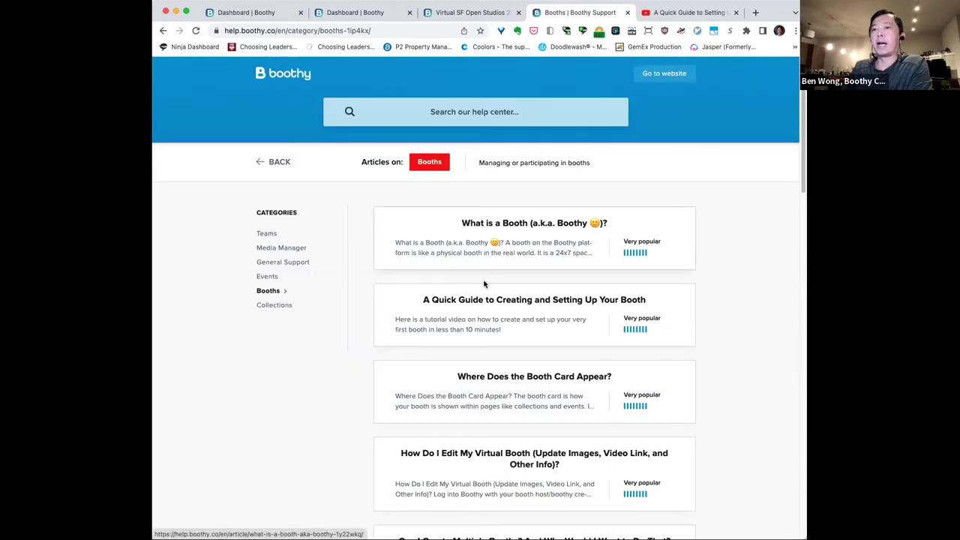
- Scroll through the Booths help articles
scroll(486, 281, "down", 5)
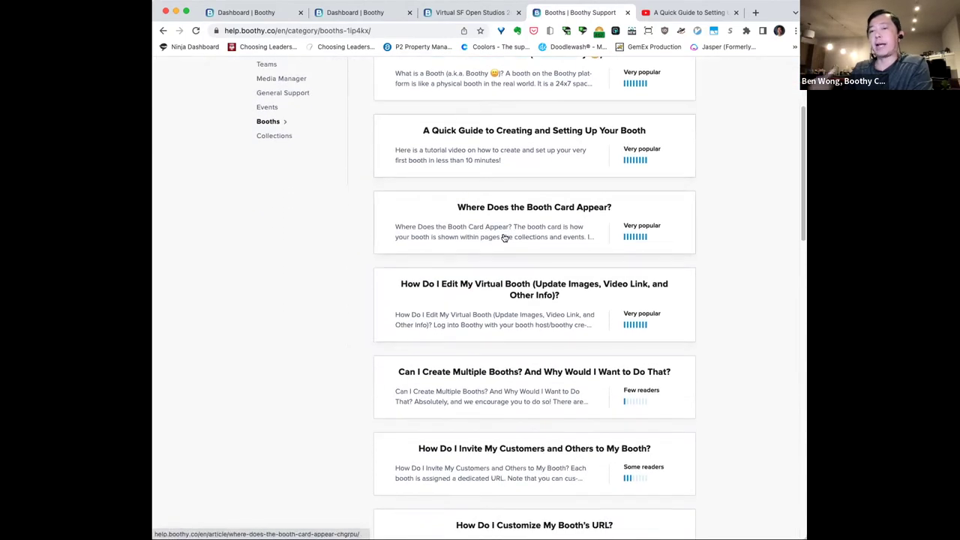
scroll(504, 237, "down", 2)
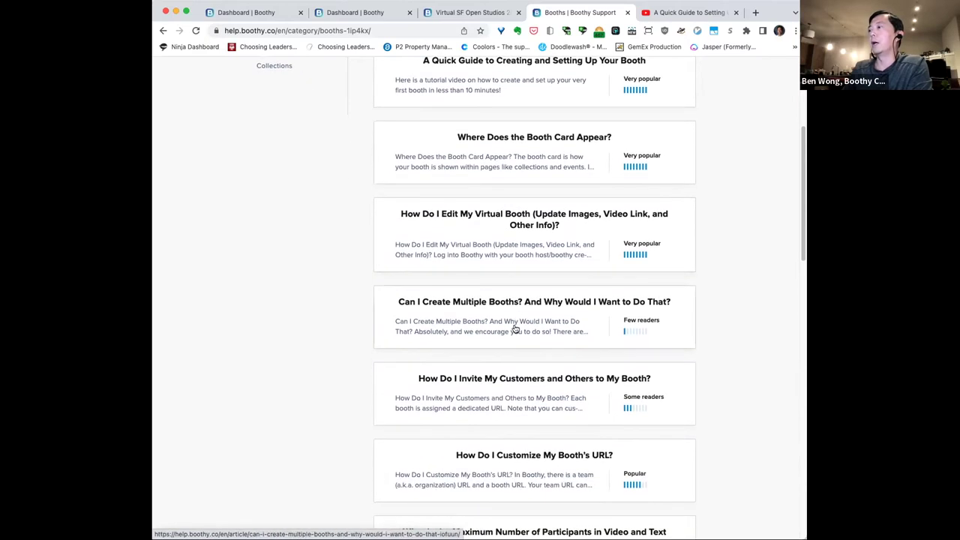
scroll(515, 330, "down", 1)
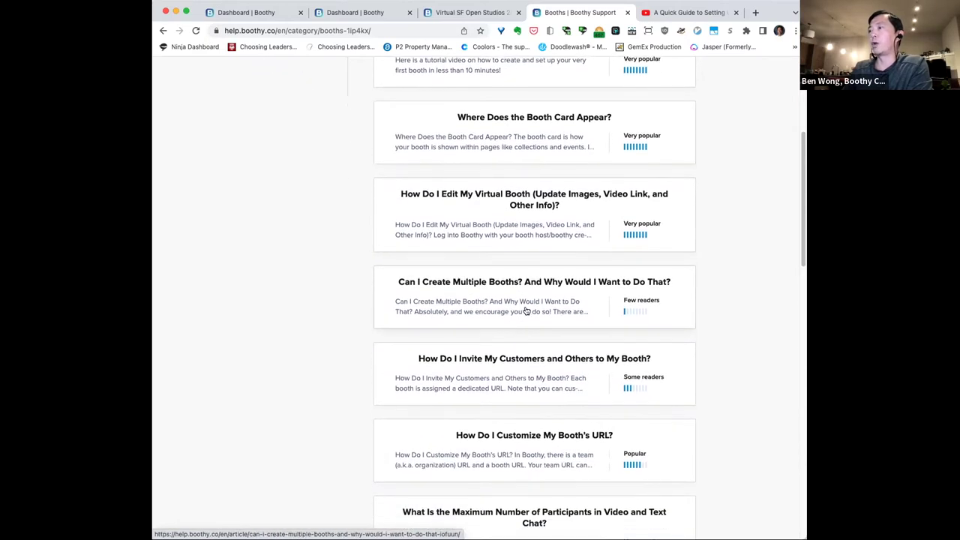
scroll(528, 312, "down", 2)
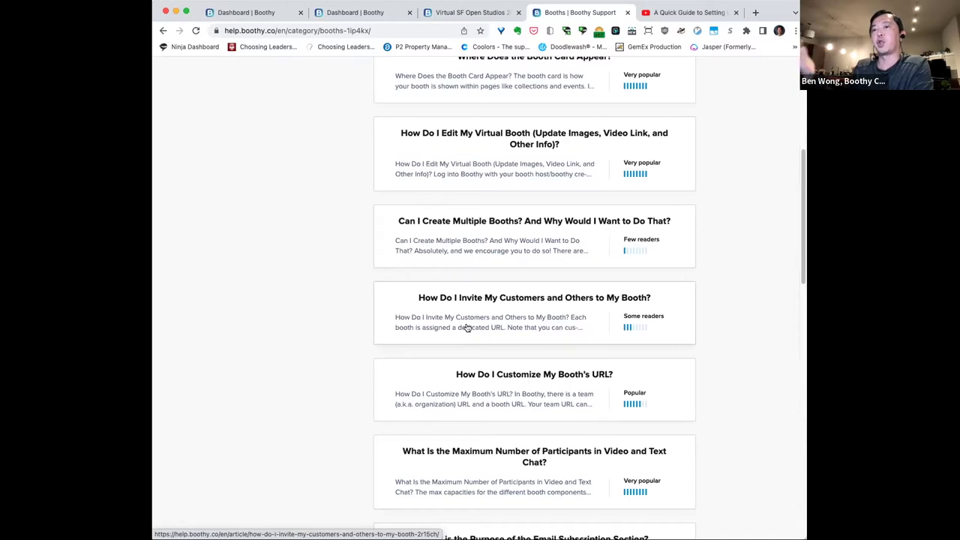
scroll(467, 328, "down", 2)
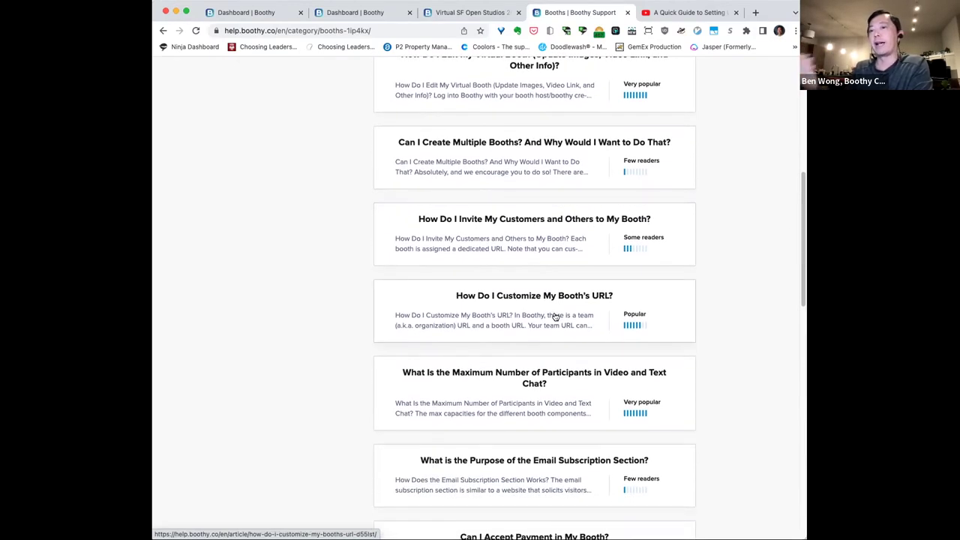
scroll(555, 316, "up", 10)
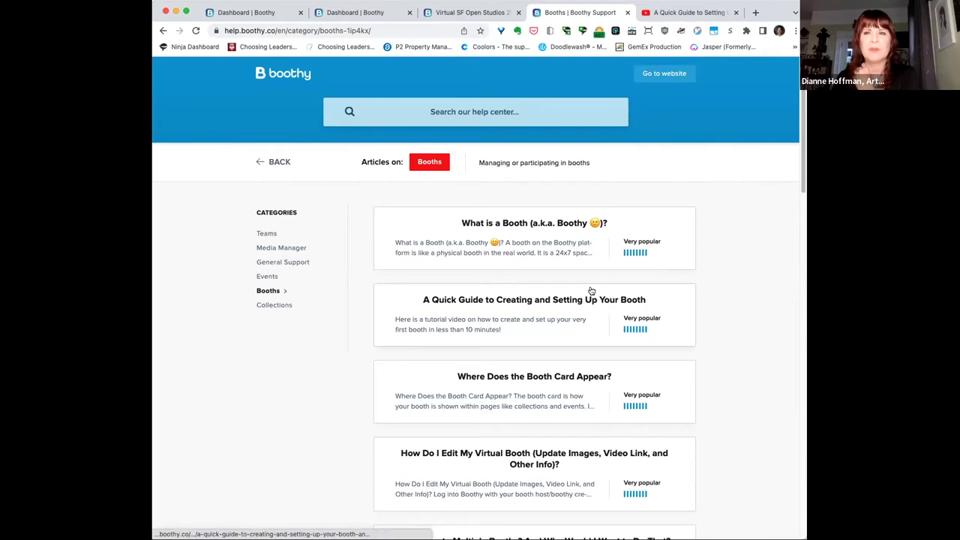
- Return to the Boothy dashboard tab and dismiss the account options menu
left_click(381, 15)
left_click(791, 73)
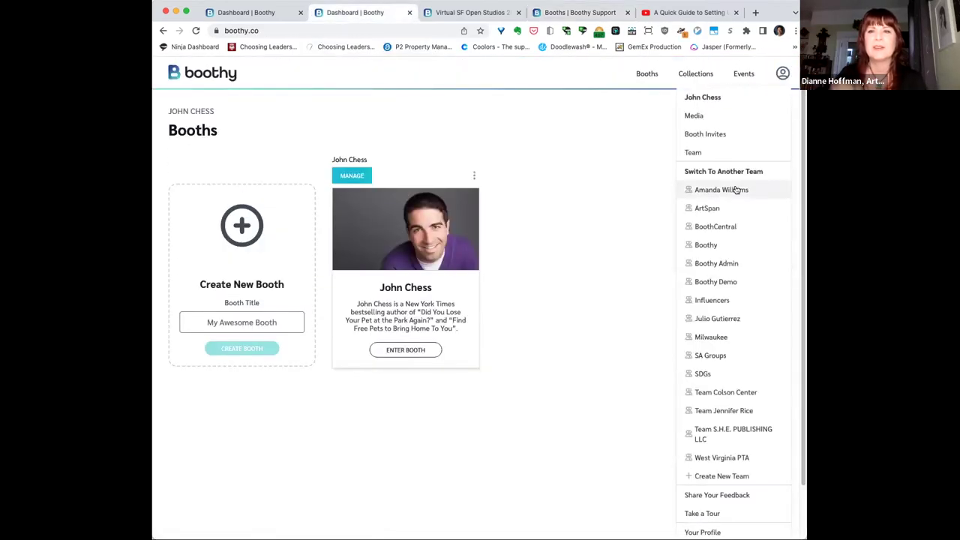
scroll(713, 210, "down", 2)
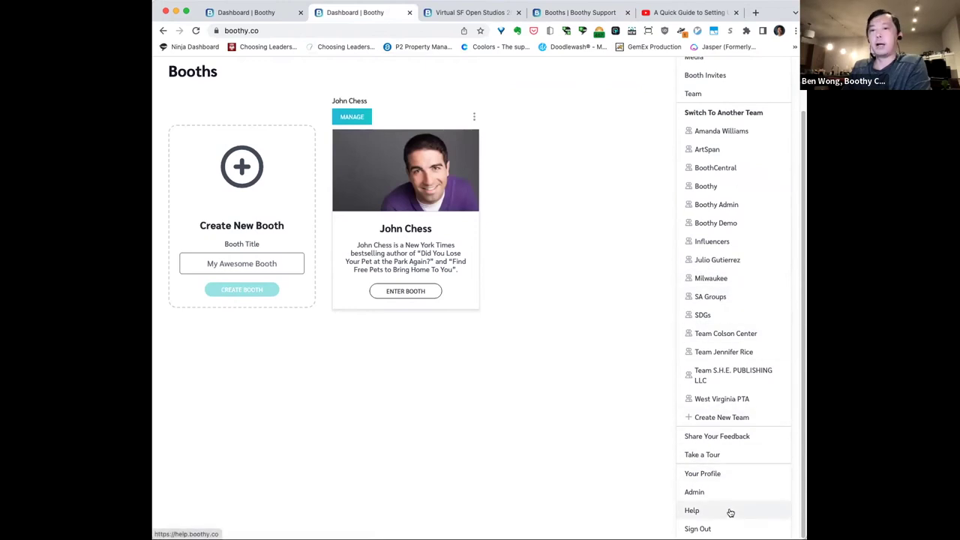
left_click(589, 420)
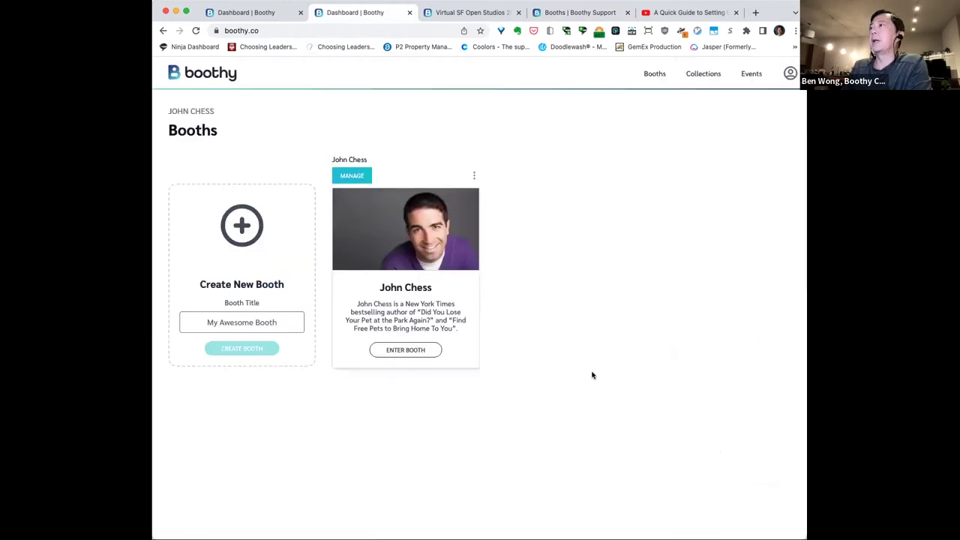
- Go from the booth setup guide video back to the Boothy channel's Videos list and select its URL
left_click(666, 15)
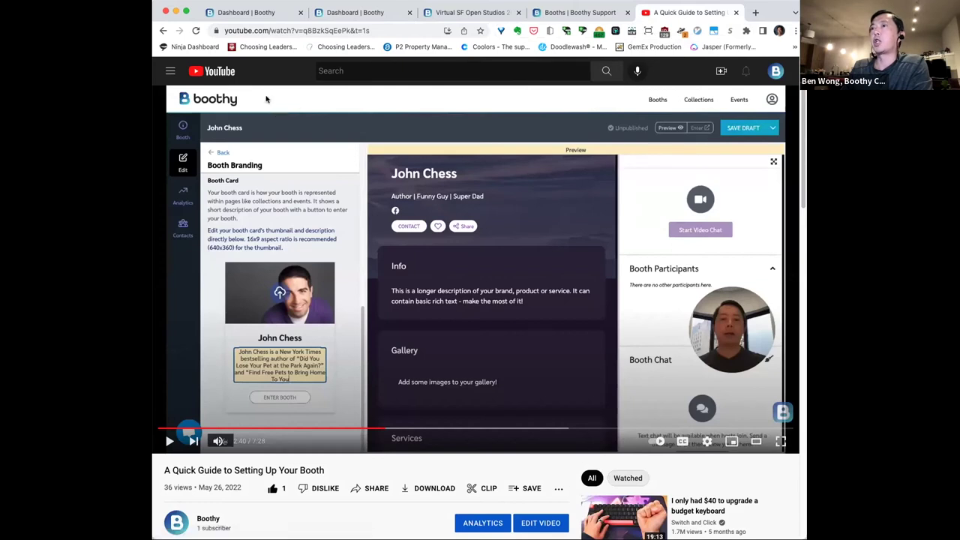
scroll(272, 127, "down", 2)
scroll(279, 160, "up", 2)
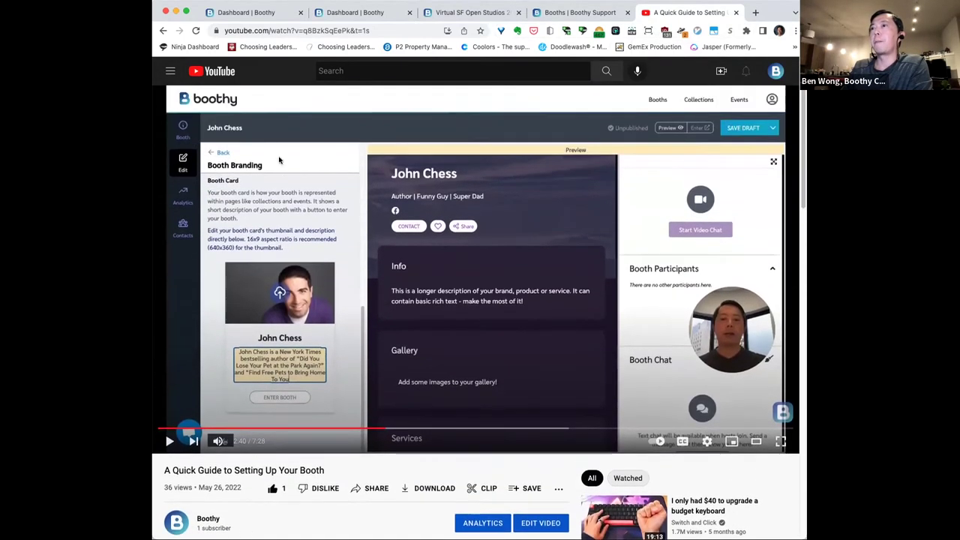
left_click(163, 30)
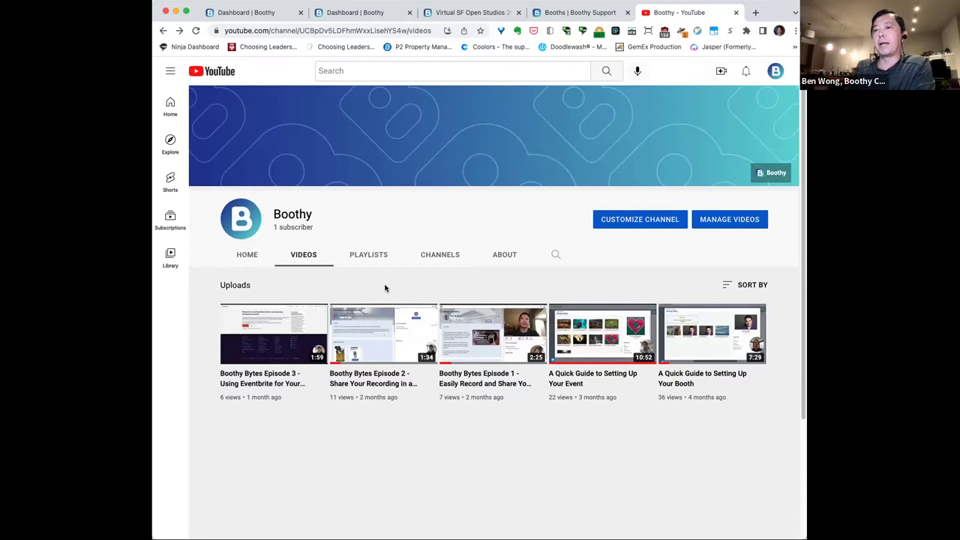
left_click(381, 30)
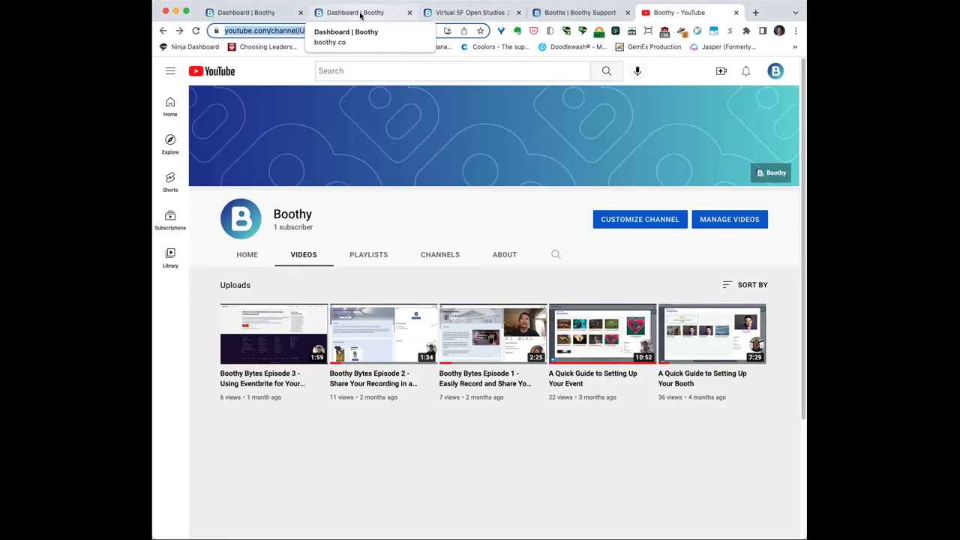
- Enter the John Chess booth from the dashboard as a visitor and focus the Booth Chat message box
left_click(361, 14)
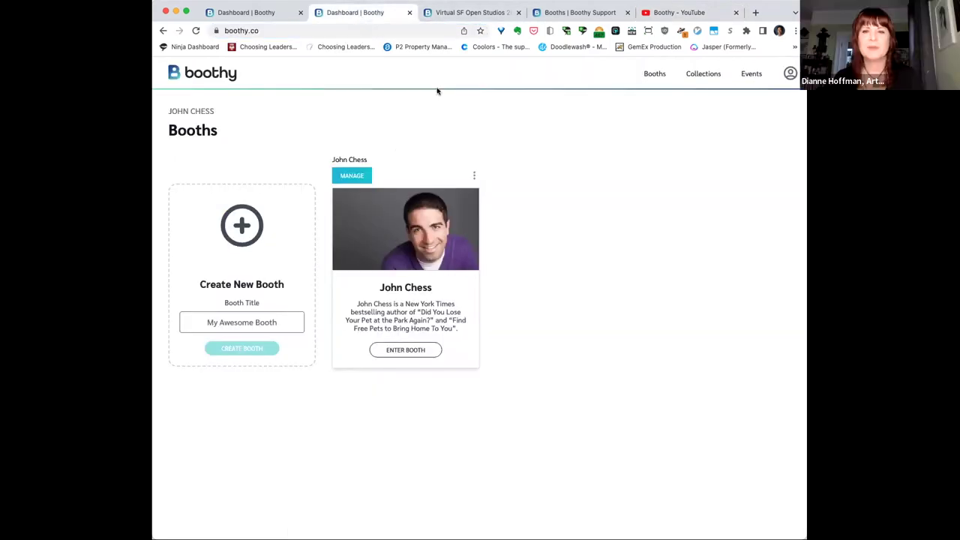
left_click(406, 350)
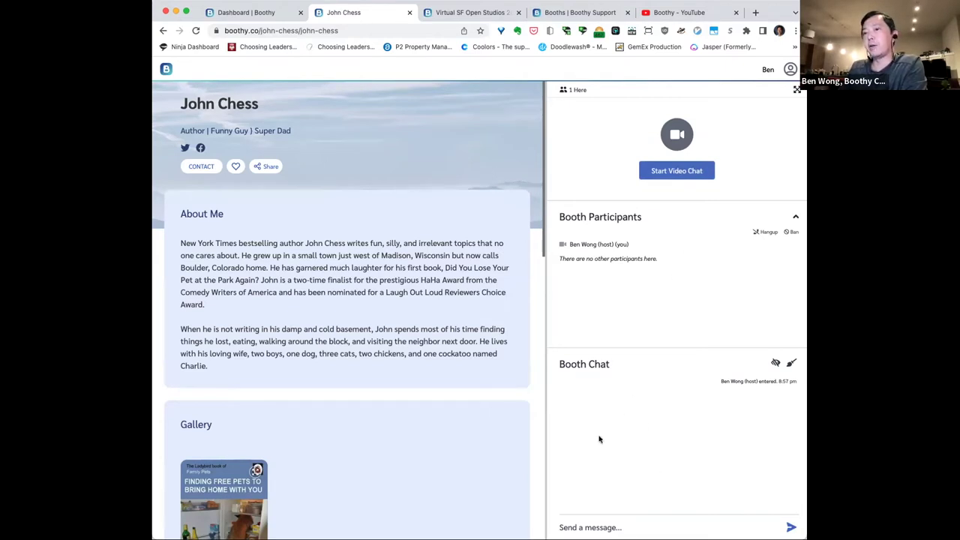
left_click(600, 529)
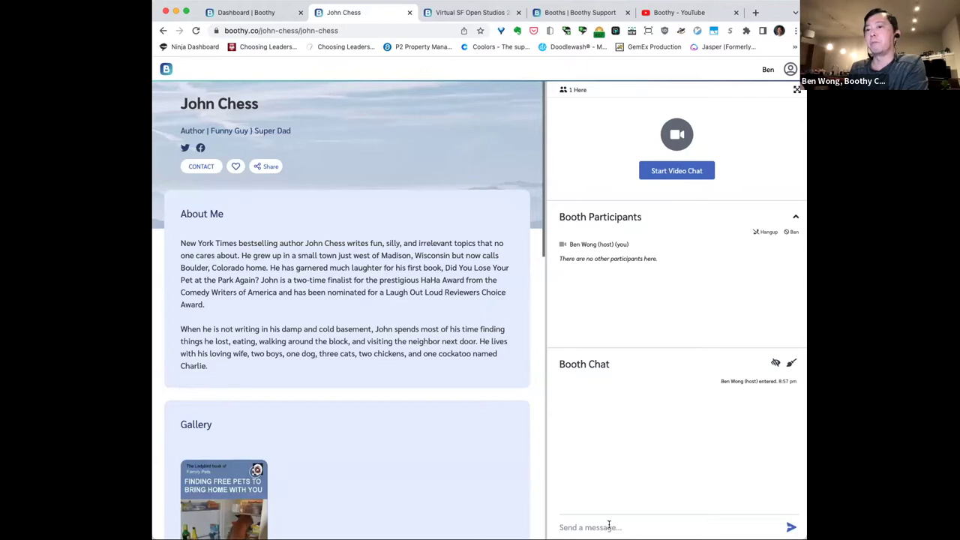
- Start and join the John Chess booth video chat with the camera on, then leave it
left_click(679, 172)
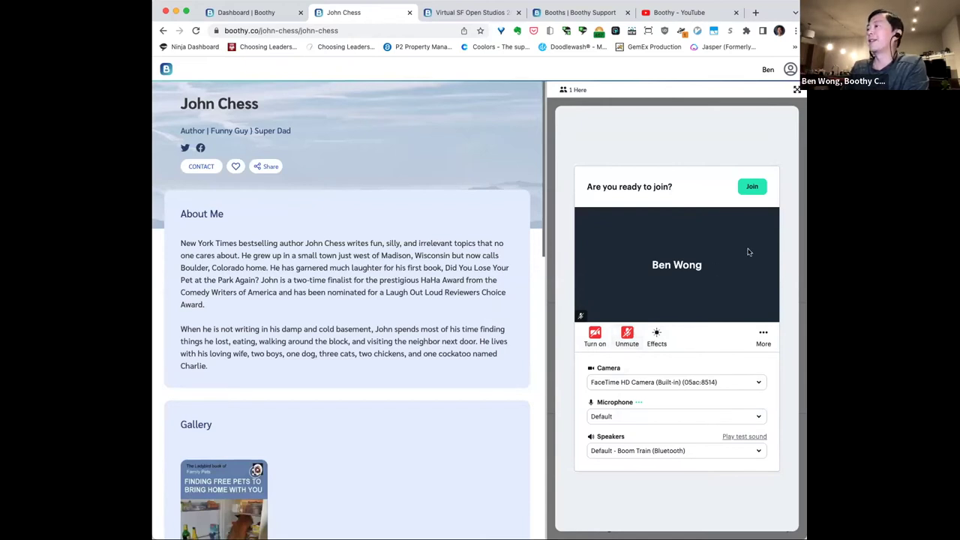
left_click(752, 187)
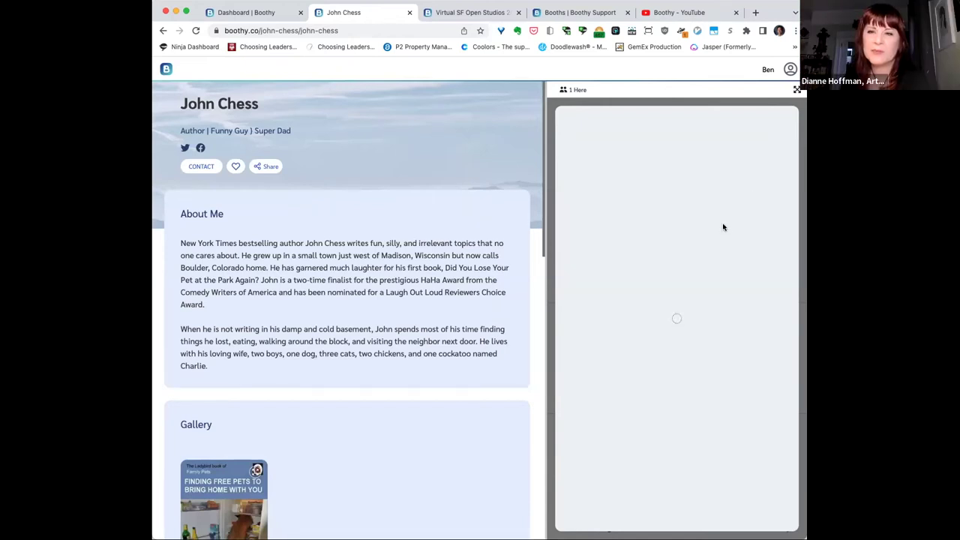
left_click(565, 335)
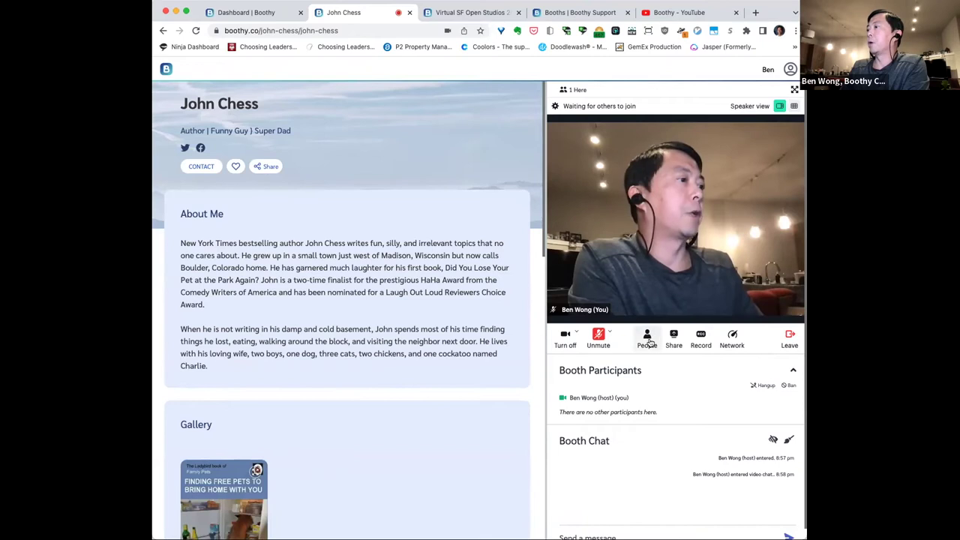
scroll(694, 343, "down", 1)
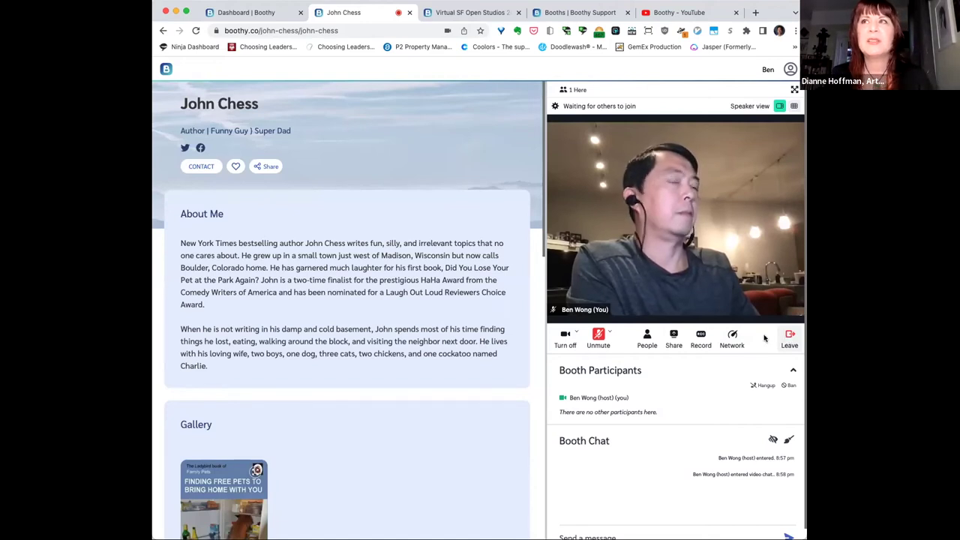
left_click(789, 337)
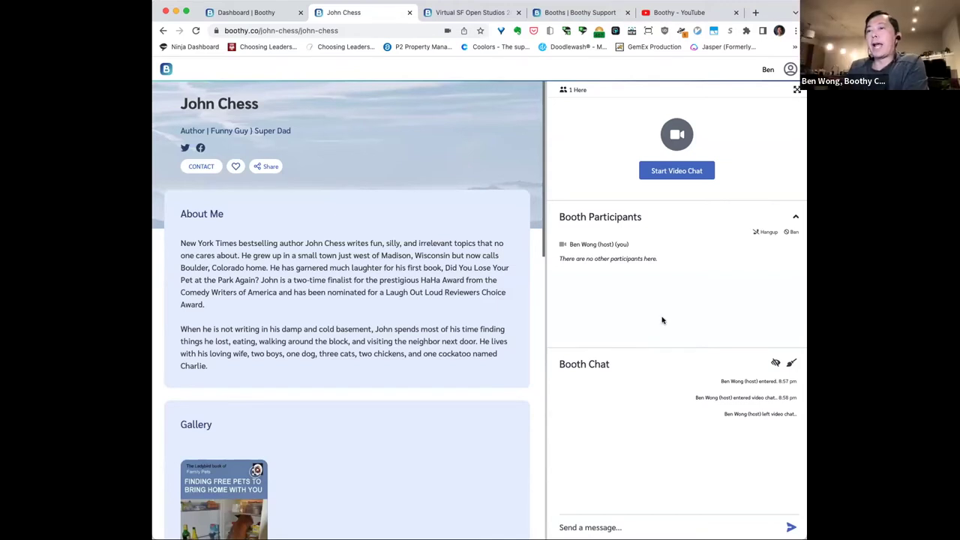
scroll(405, 367, "down", 1)
scroll(405, 367, "down", 3)
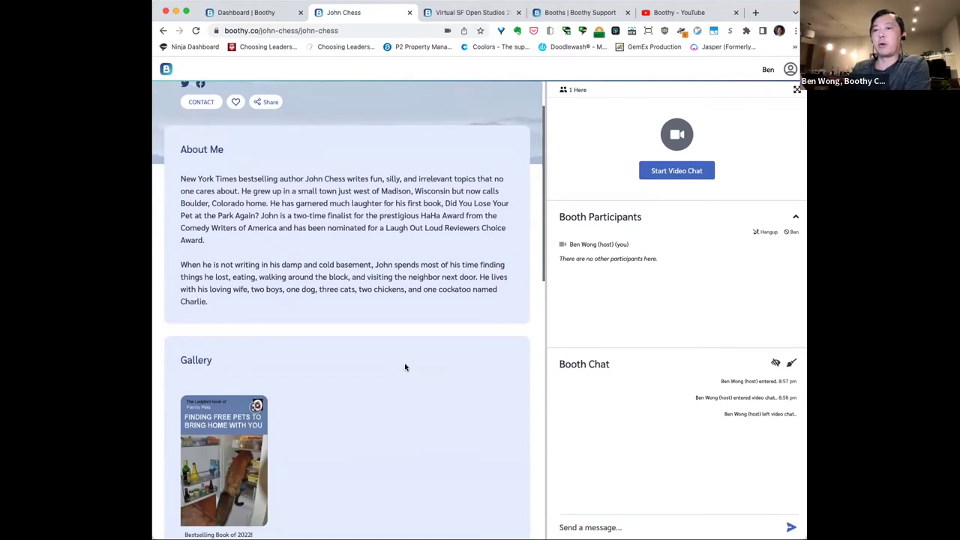
scroll(407, 369, "down", 3)
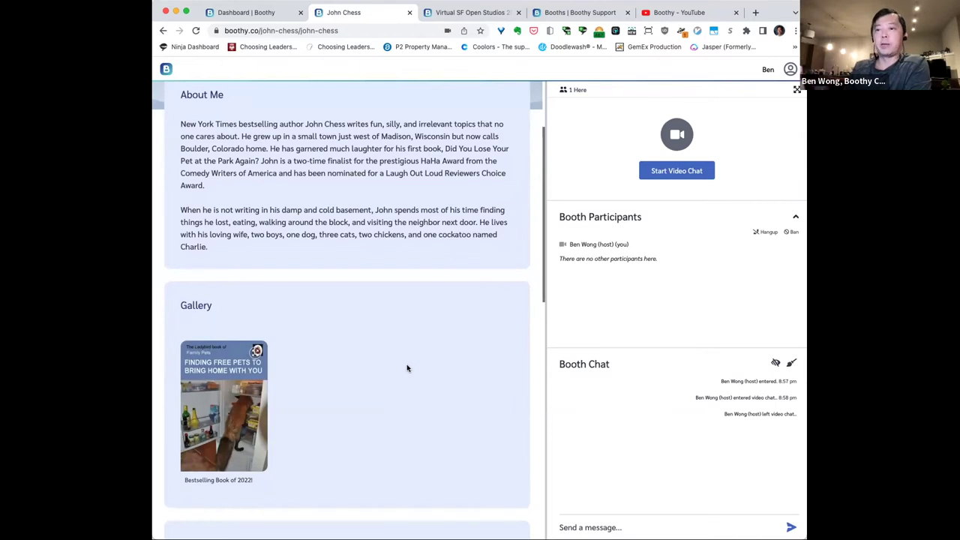
scroll(406, 362, "down", 1)
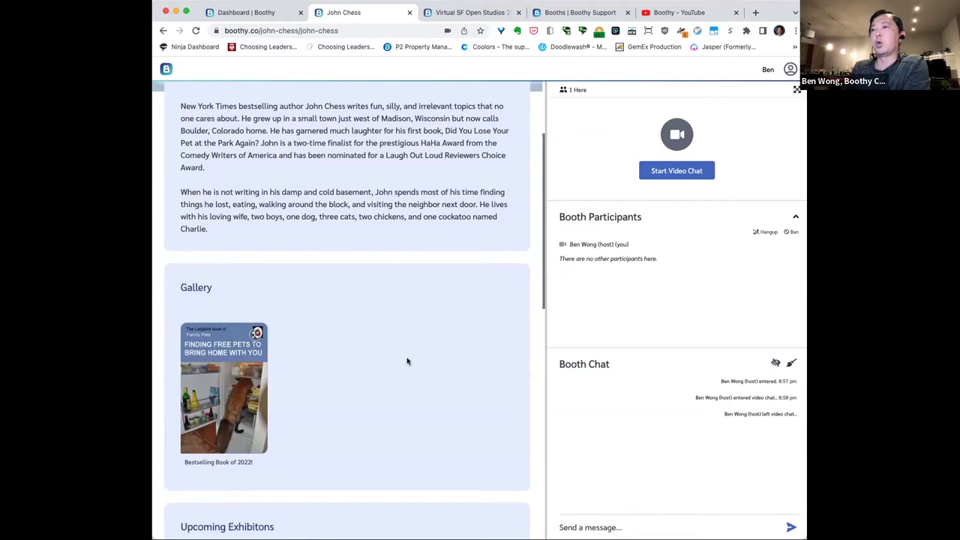
scroll(407, 360, "down", 3)
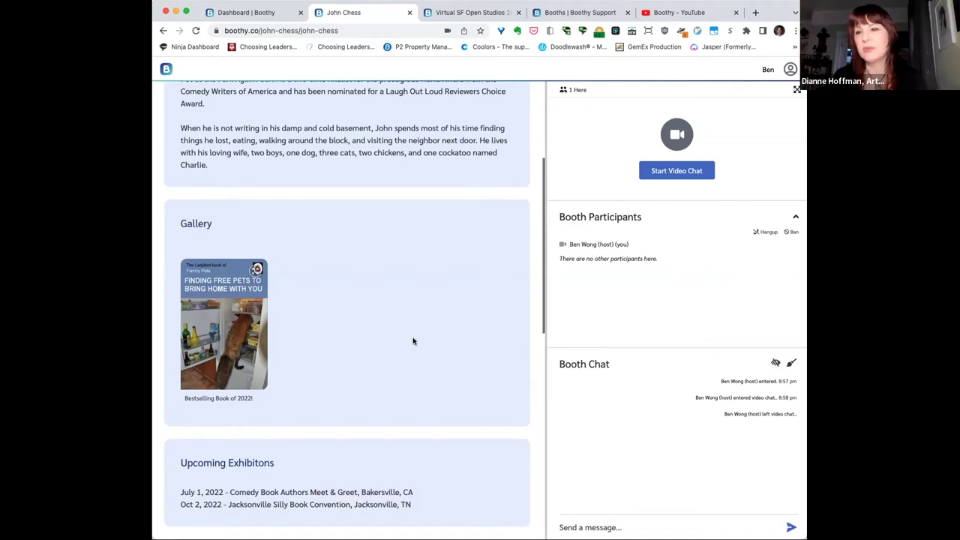
scroll(413, 342, "up", 5)
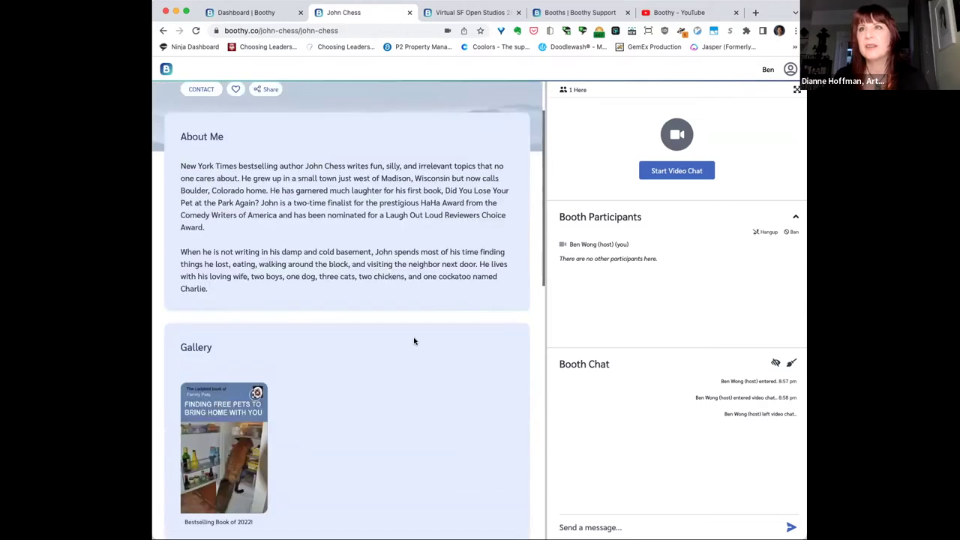
- Go to the dashboard, manage the John Chess booth, and open its Gallery section editor
left_click(791, 69)
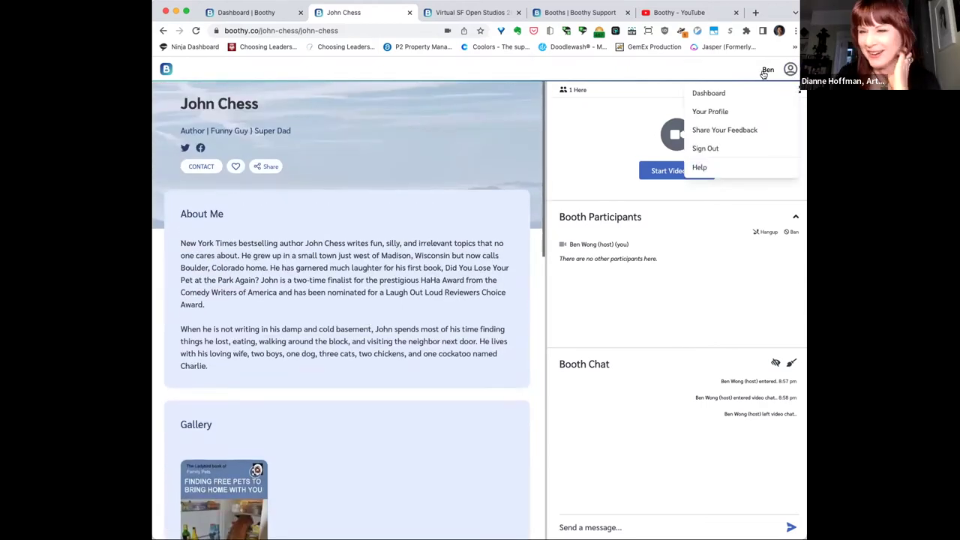
left_click(721, 94)
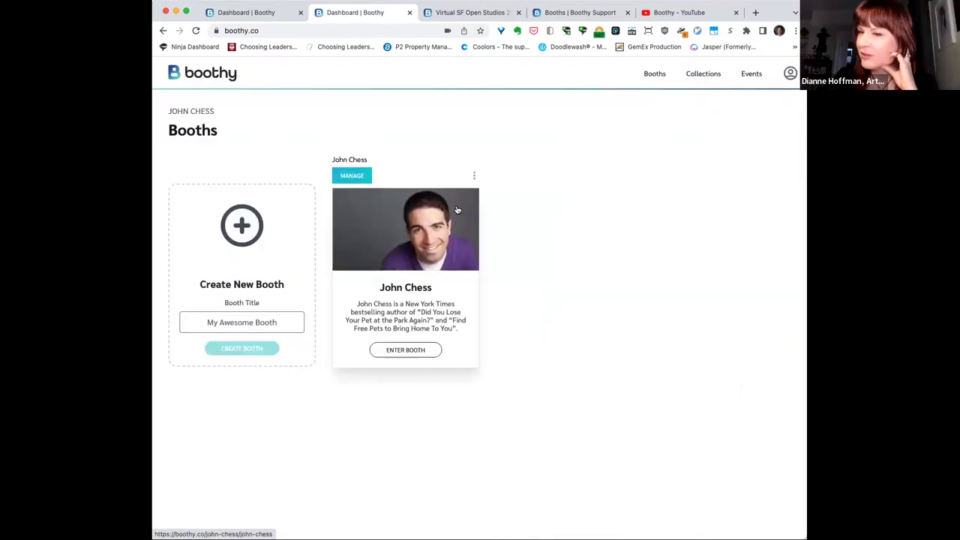
left_click(353, 176)
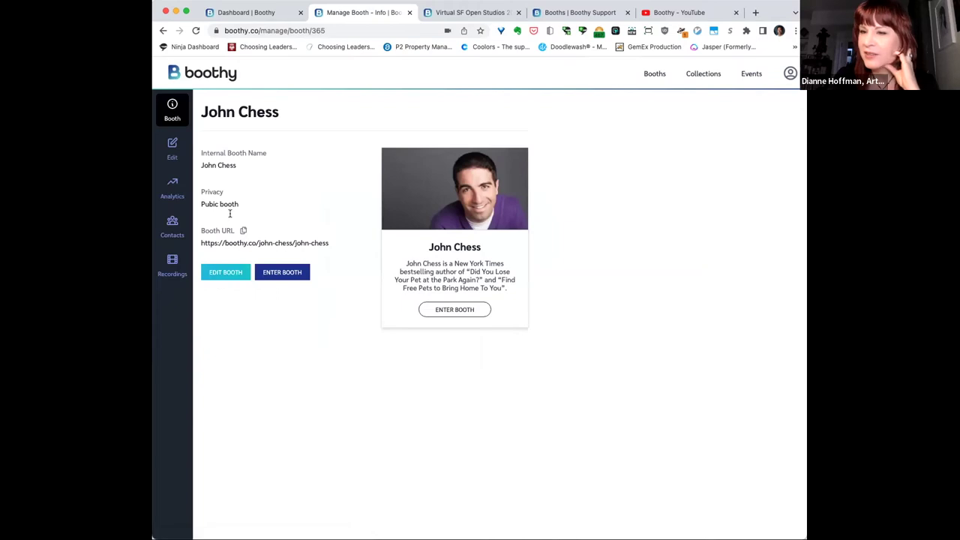
left_click(172, 152)
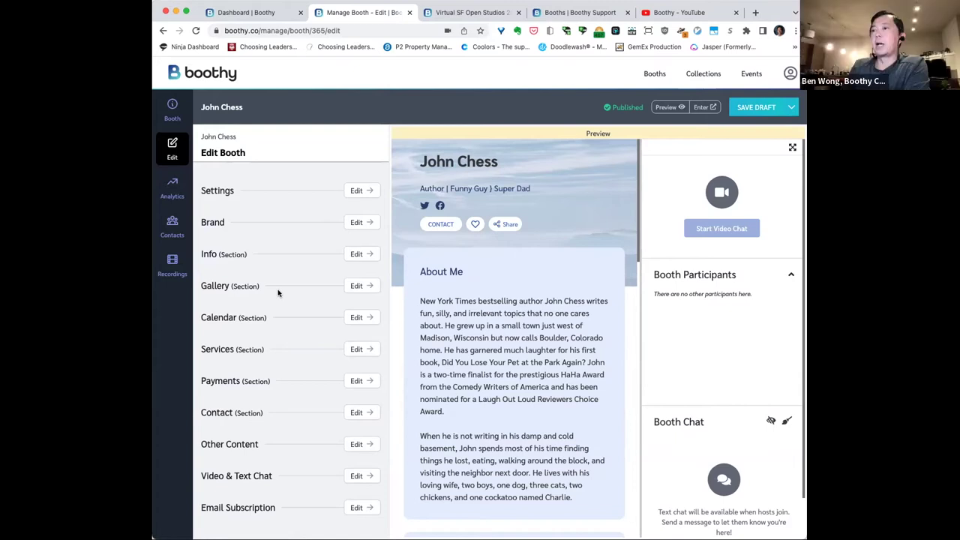
left_click(362, 287)
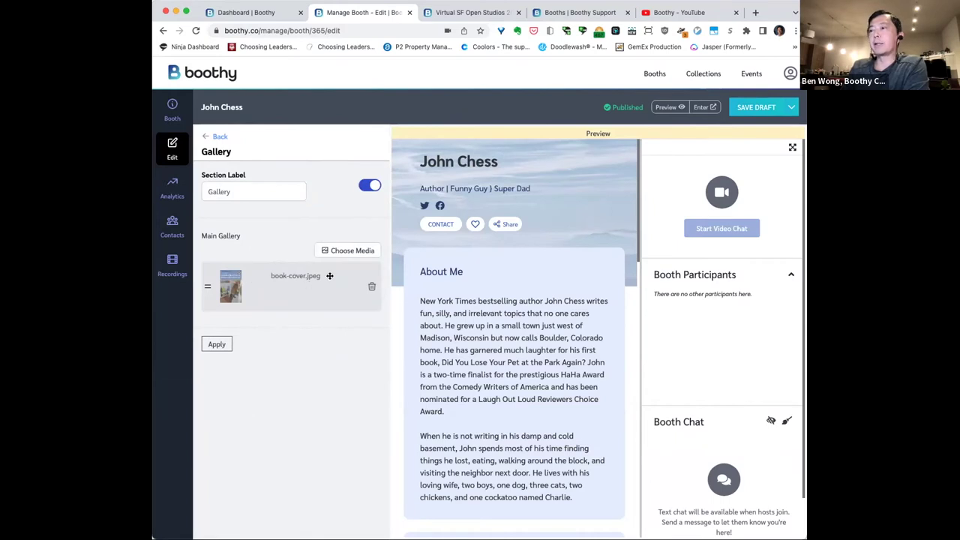
left_click(336, 252)
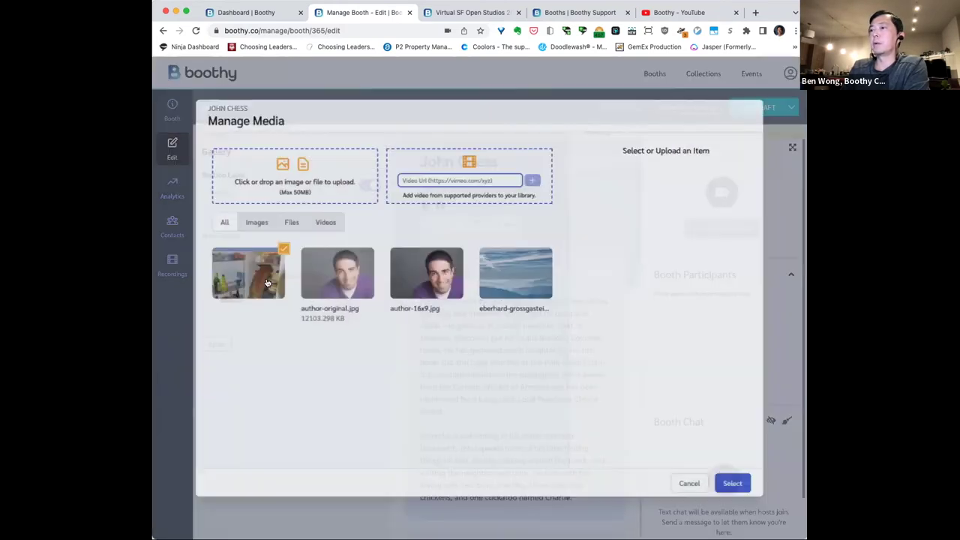
left_click(284, 289)
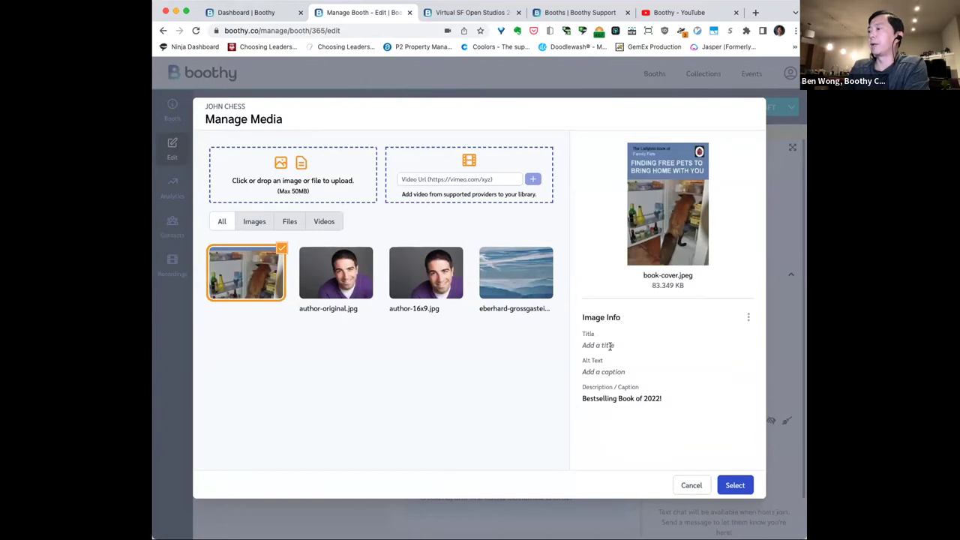
left_click(748, 318)
left_click(712, 340)
left_click(625, 339)
left_click(621, 367)
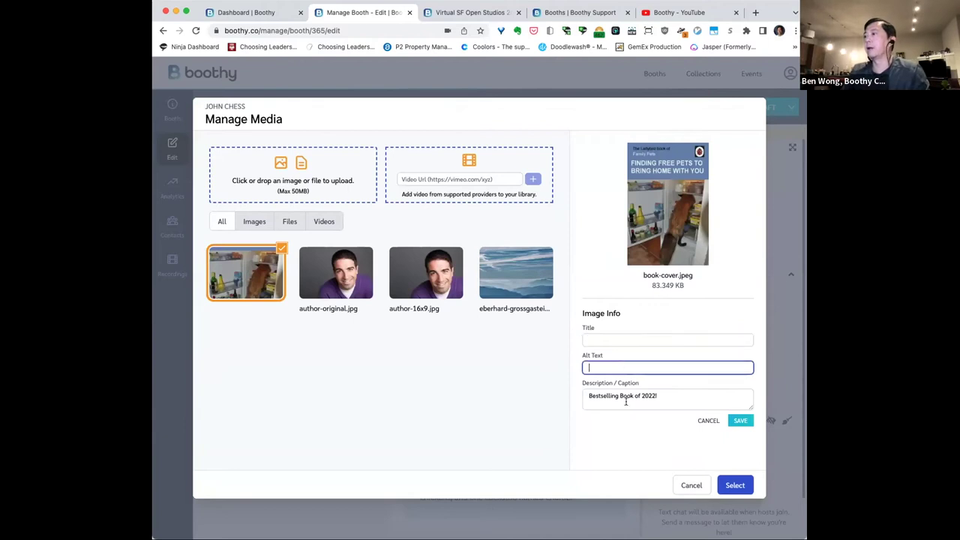
left_click(657, 400)
key("super+a")
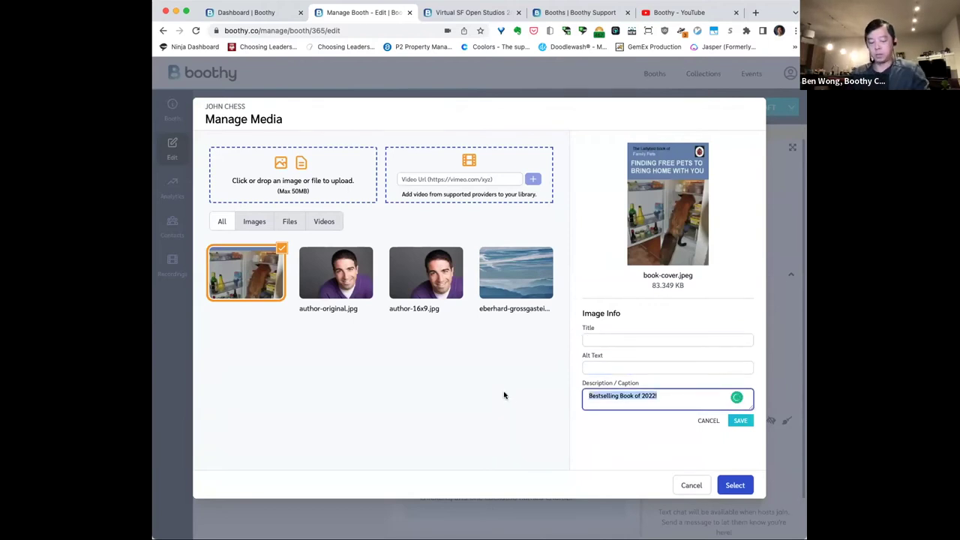
type("$100")
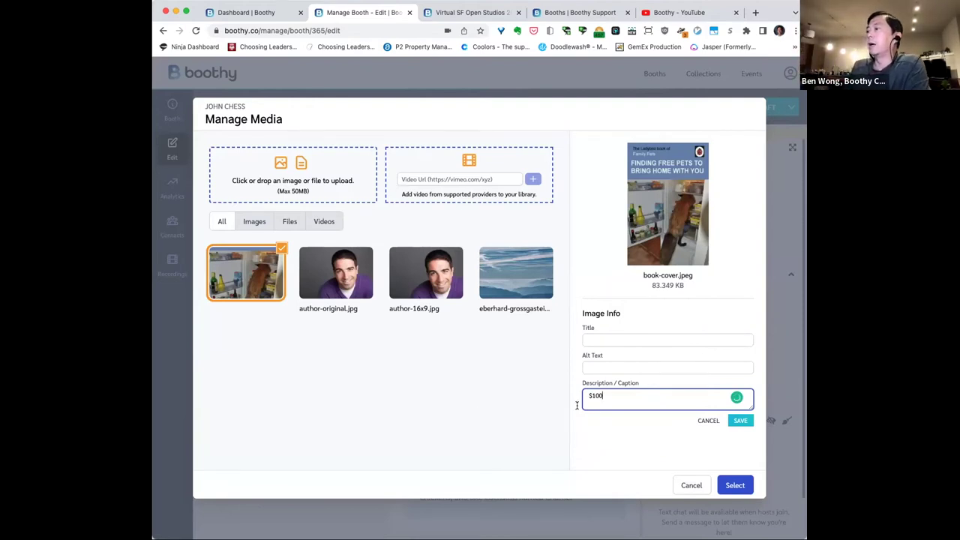
left_click_drag(609, 398, 558, 393)
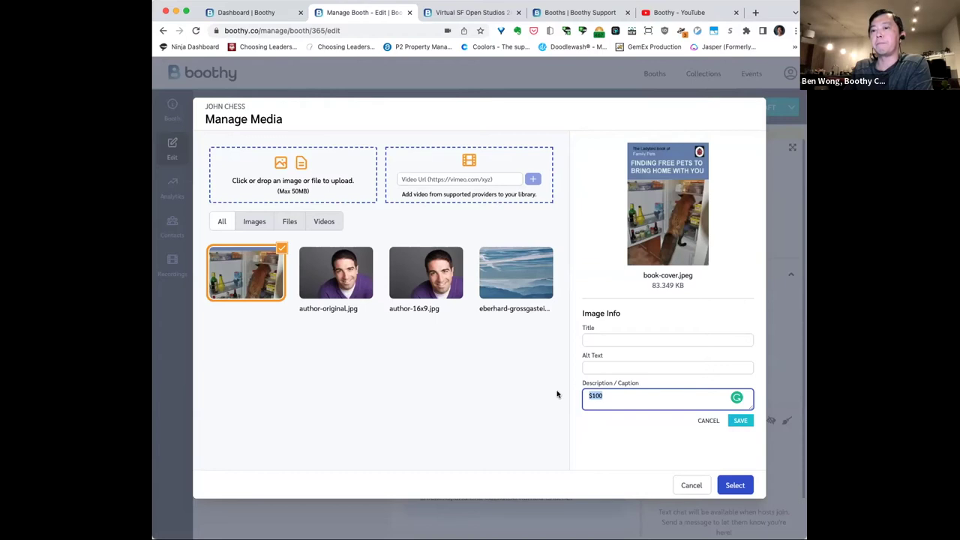
left_click(690, 485)
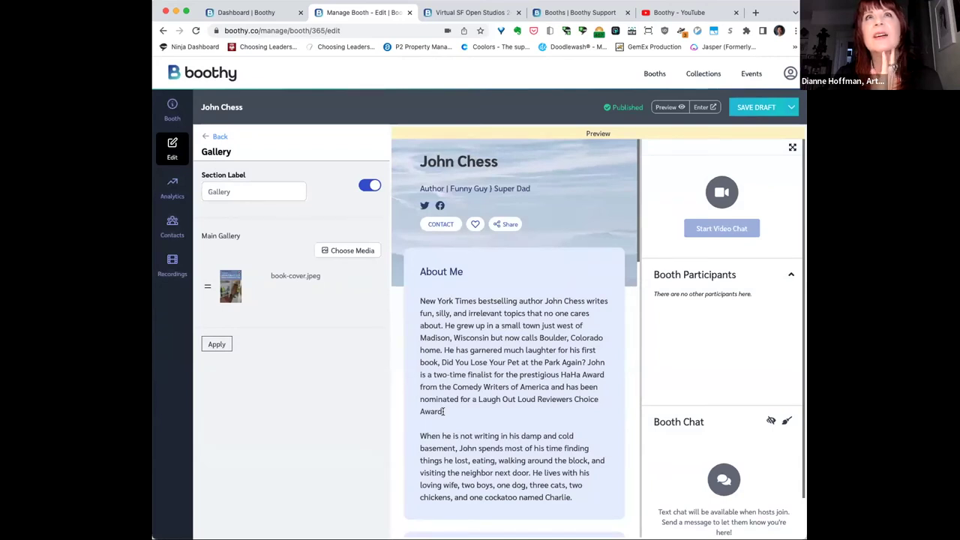
- Close the Gallery editor and return to the Edit Booth section list
left_click(220, 138)
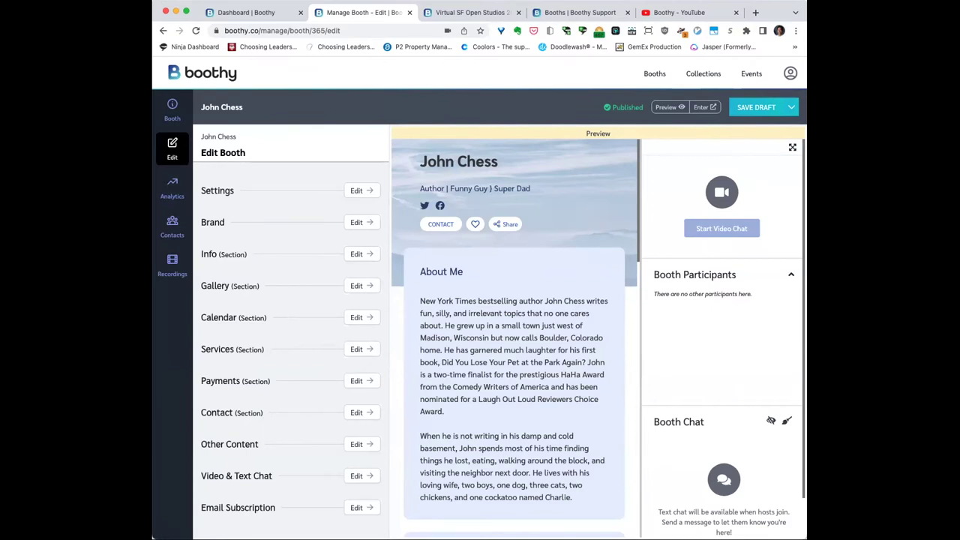
- Widen the browser window with Ctrl+Alt+= to give the editor and preview more room
key("ctrl+alt+equal")
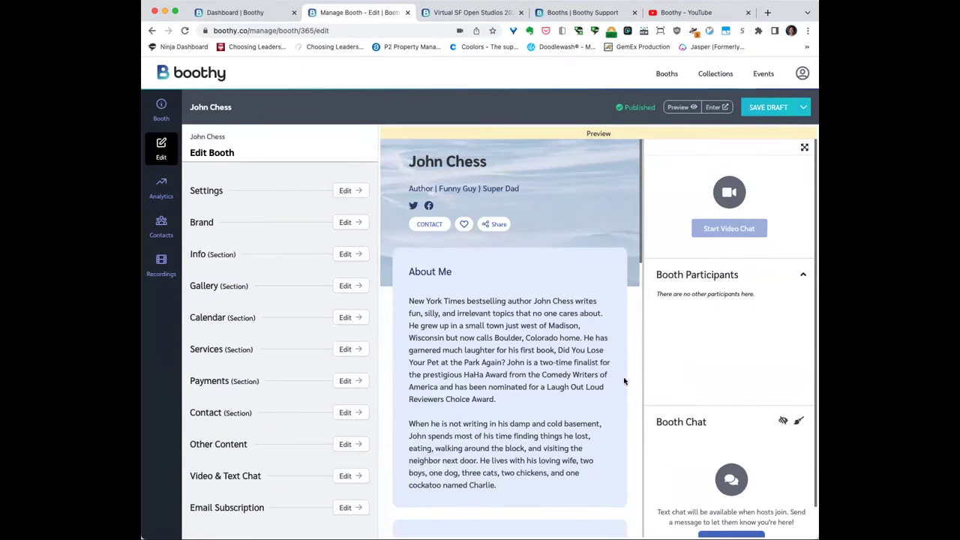
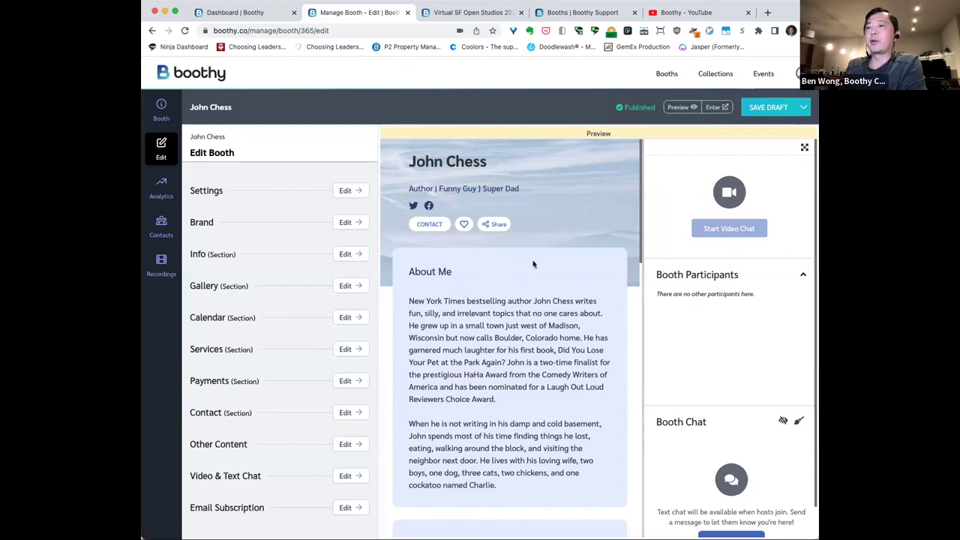
- Visit the Team page from the avatar menu, then return to the Booths dashboard
left_click(795, 73)
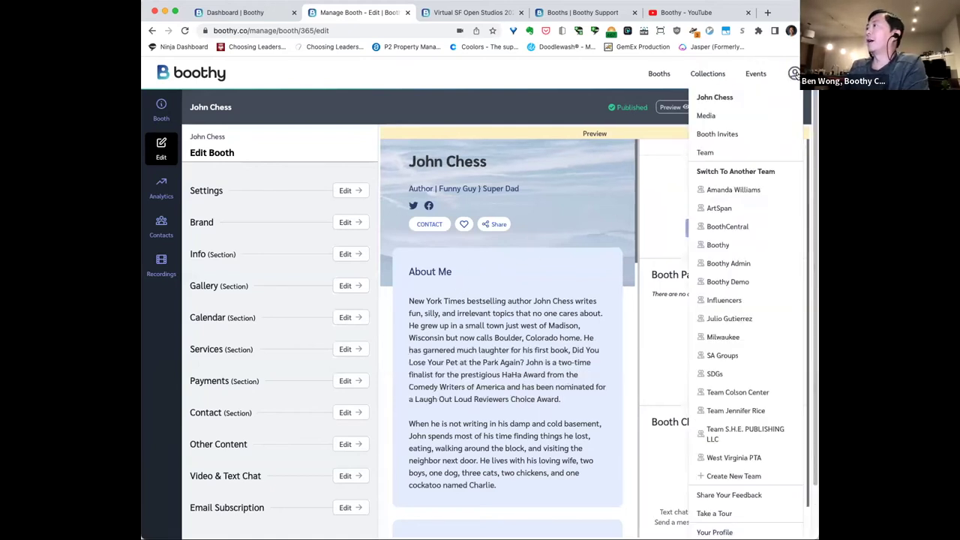
left_click(706, 153)
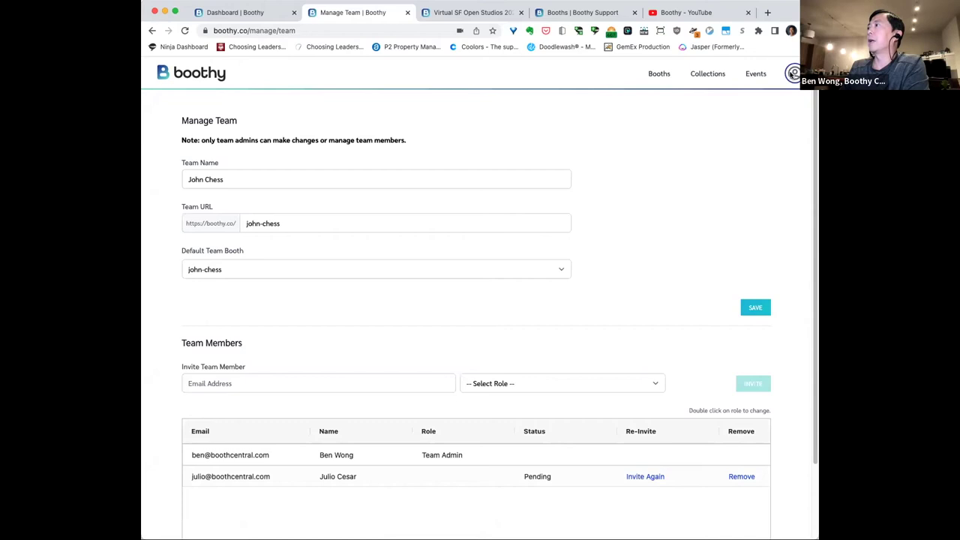
left_click(660, 74)
- Create a new booth titled 'John Chess Artist'
left_click(232, 324)
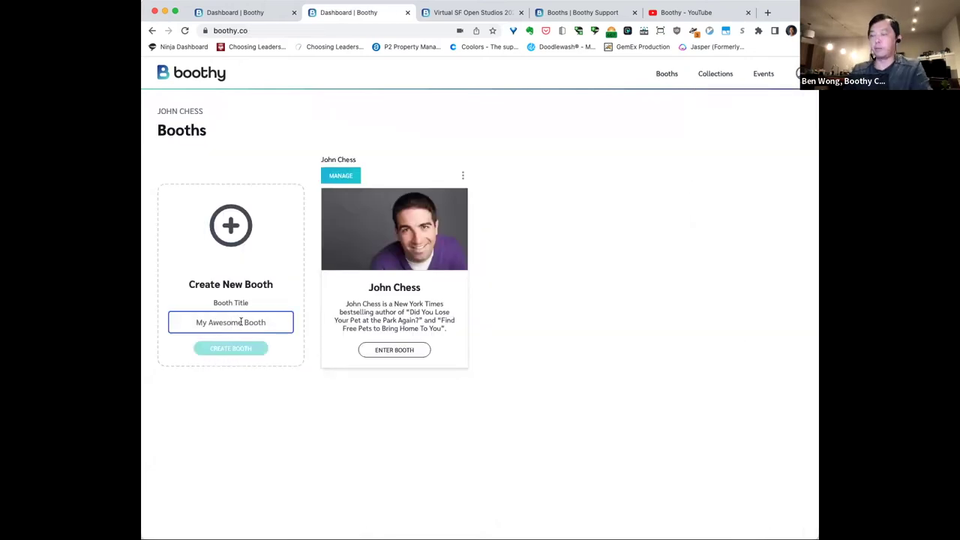
type("John Chess t")
key("BackSpace")
type("Bo")
key("BackSpace")
key("BackSpace")
key("BackSpace")
type("Artist")
key("BackSpace")
key("BackSpace")
key("BackSpace")
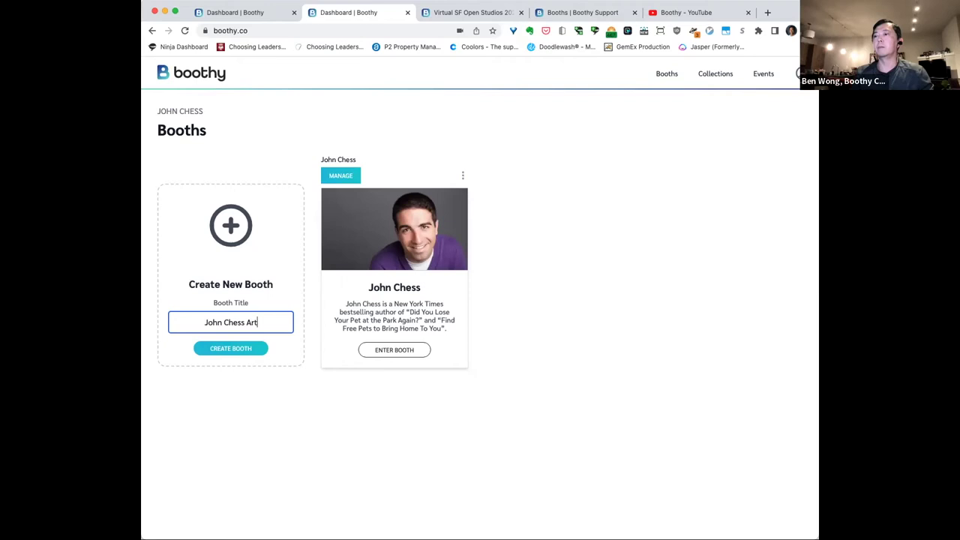
type("ist")
left_click(235, 348)
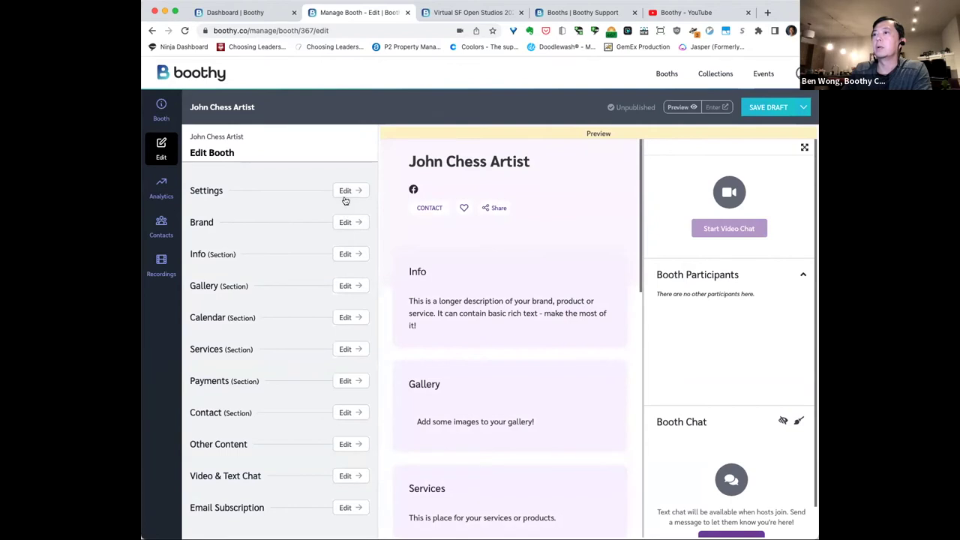
- Shorten the new booth's URL from 'john-chess-artist' to 'artist' and confirm the change
left_click(345, 192)
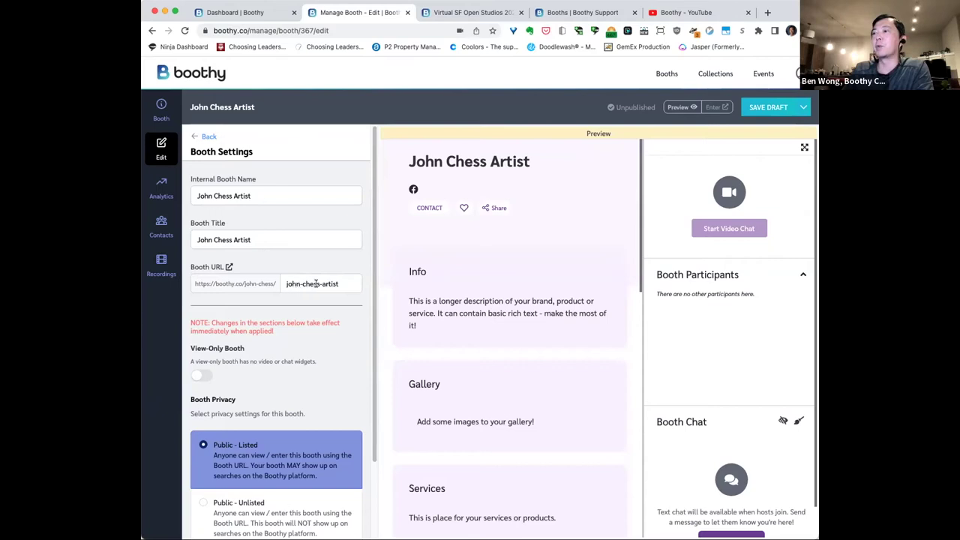
left_click_drag(318, 283, 275, 287)
key("BackSpace")
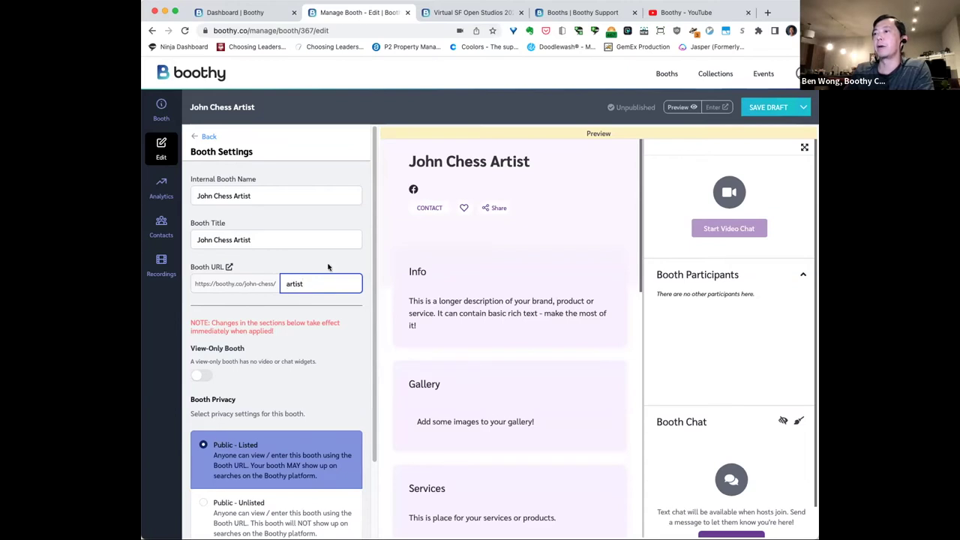
left_click(511, 342)
left_click(576, 329)
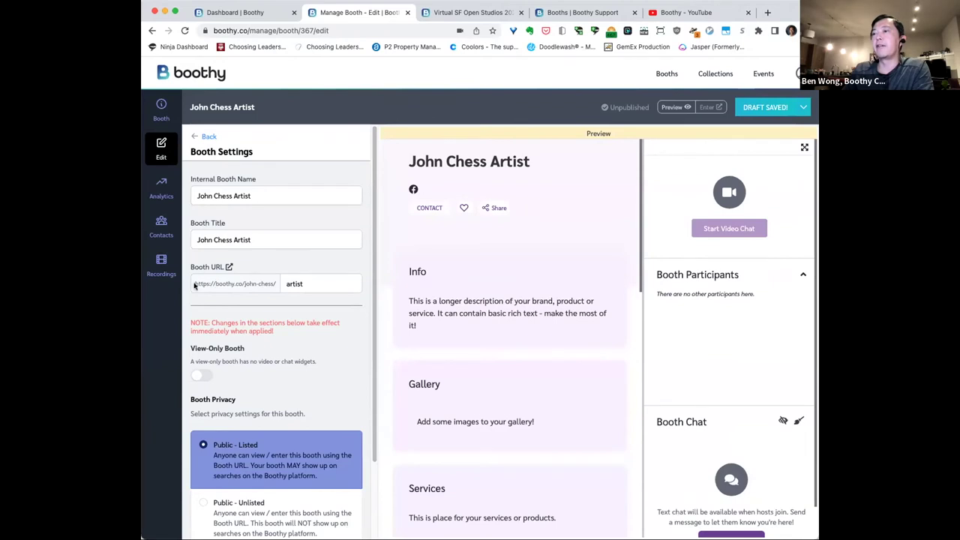
- Save the booth draft and go back to the Edit Booth section list
left_click_drag(195, 284, 315, 284)
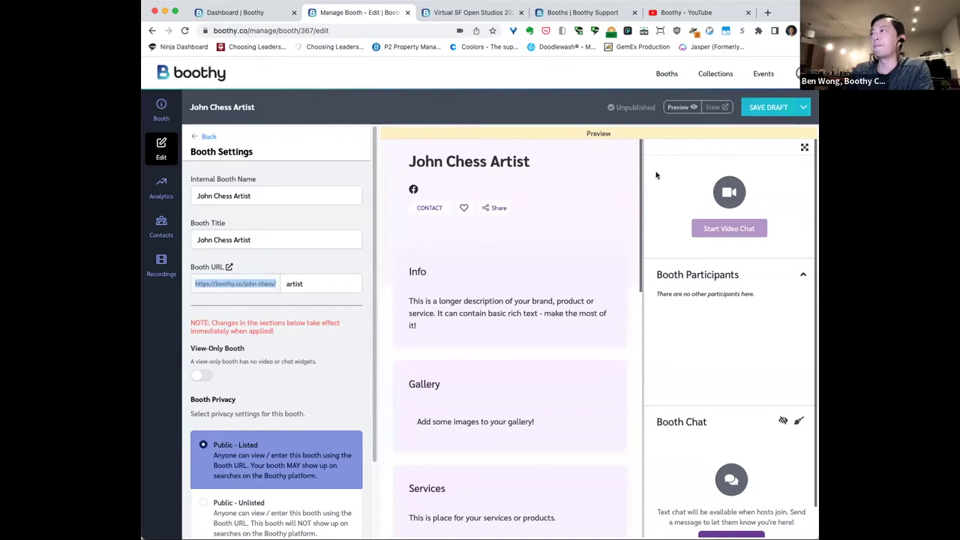
left_click(759, 113)
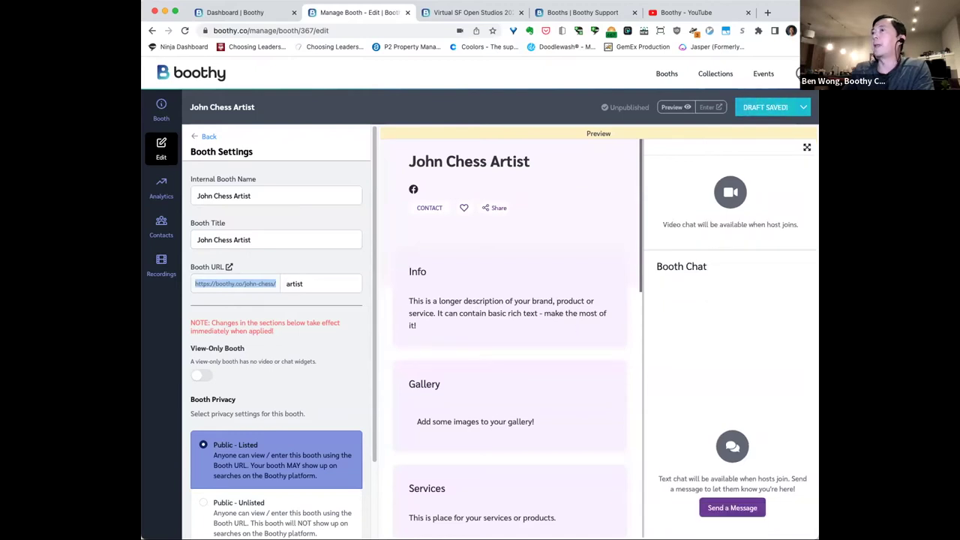
left_click(799, 73)
left_click(322, 146)
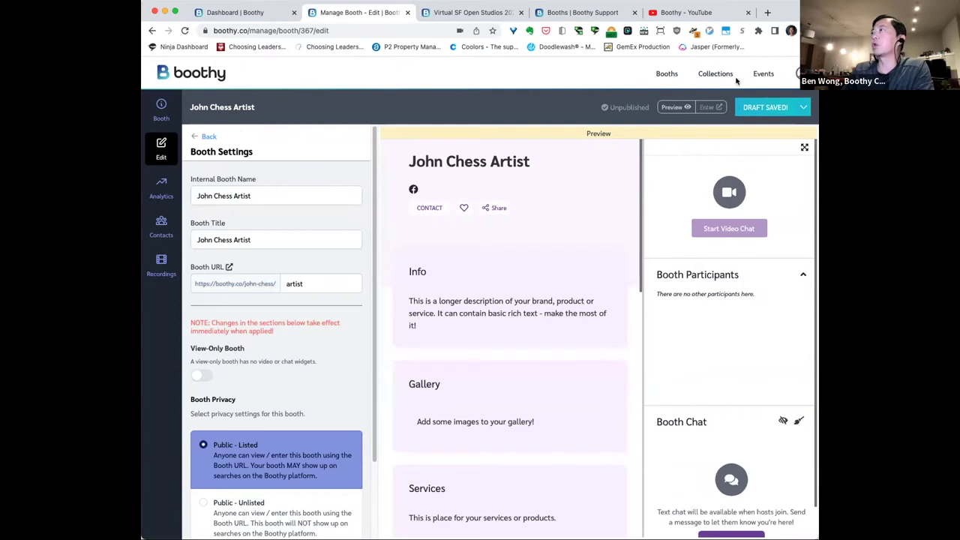
left_click(198, 137)
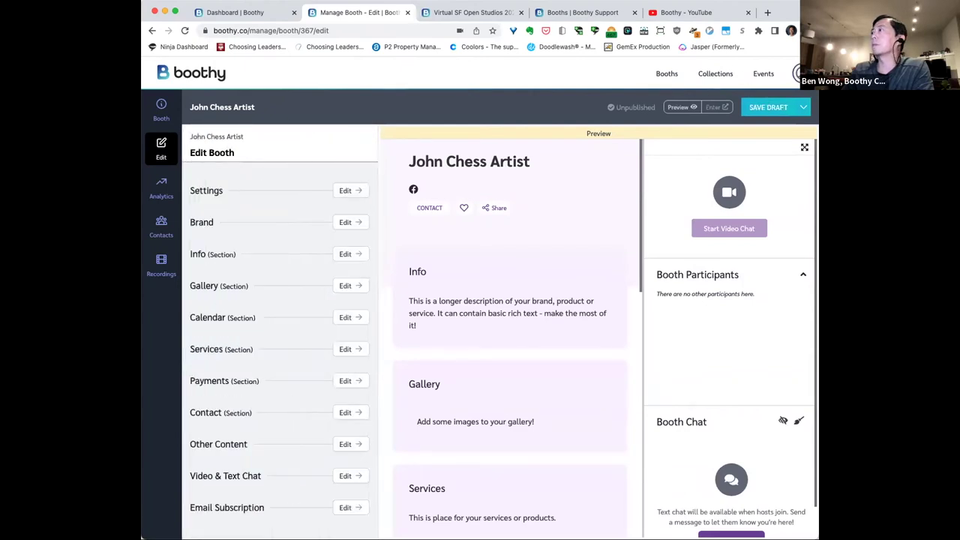
left_click(797, 72)
- Keep john-chess as the default team booth on the Team page, then return to Booths
left_click(736, 153)
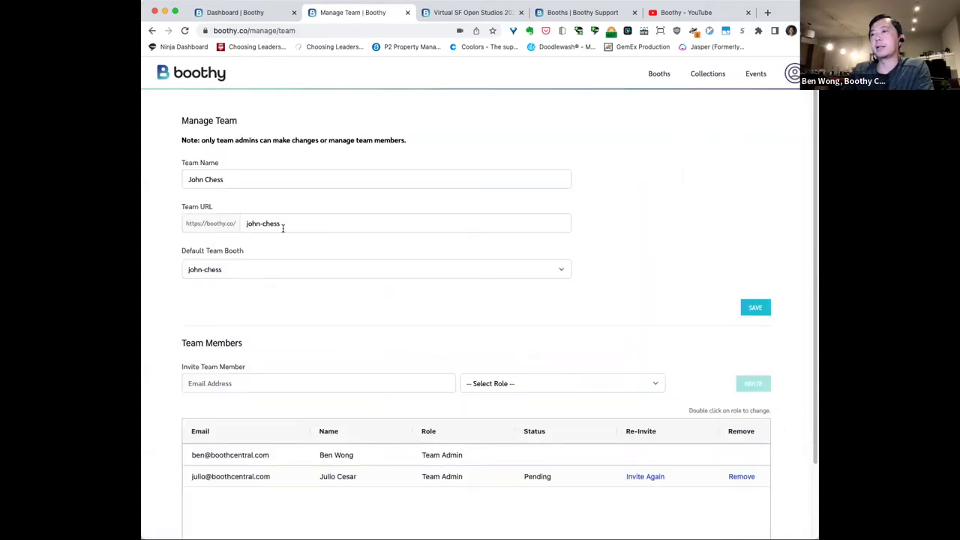
left_click(229, 270)
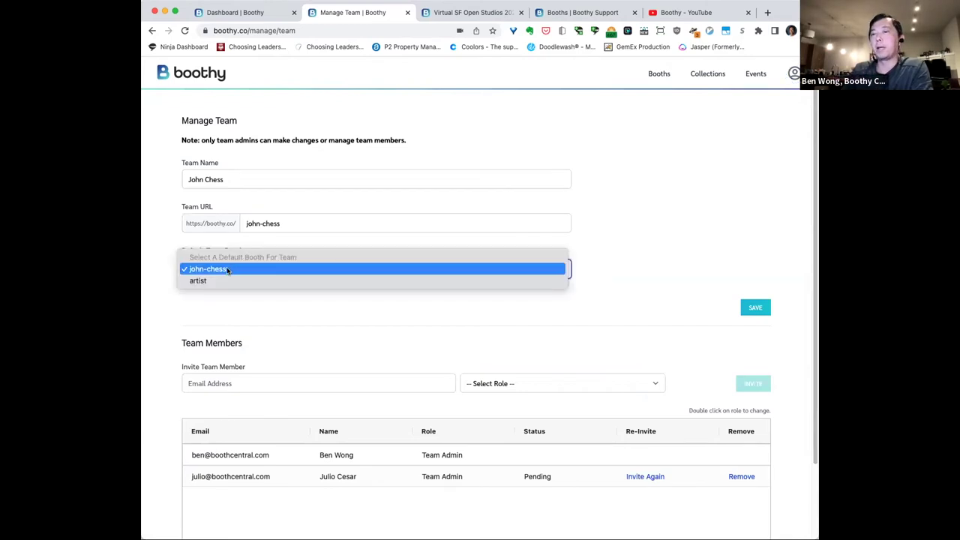
left_click(161, 268)
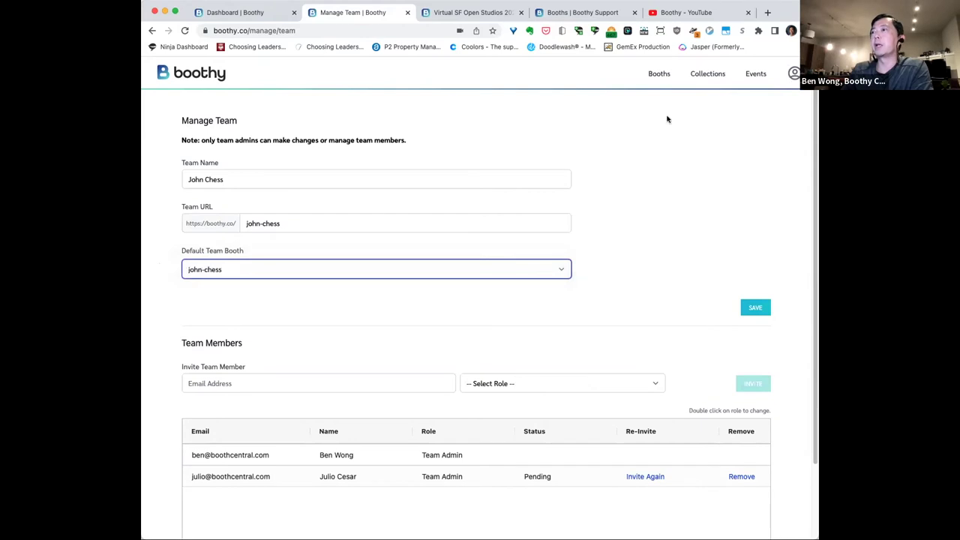
left_click(793, 73)
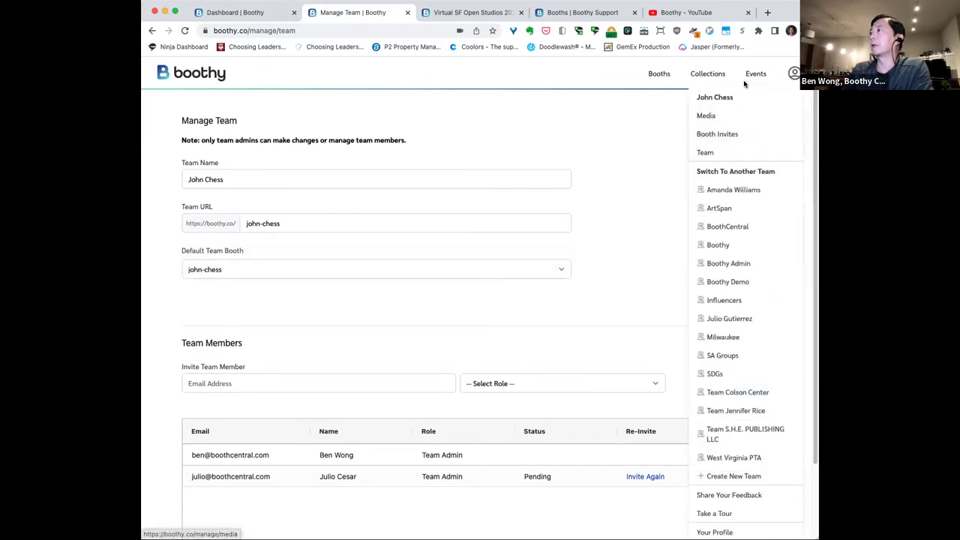
left_click(661, 74)
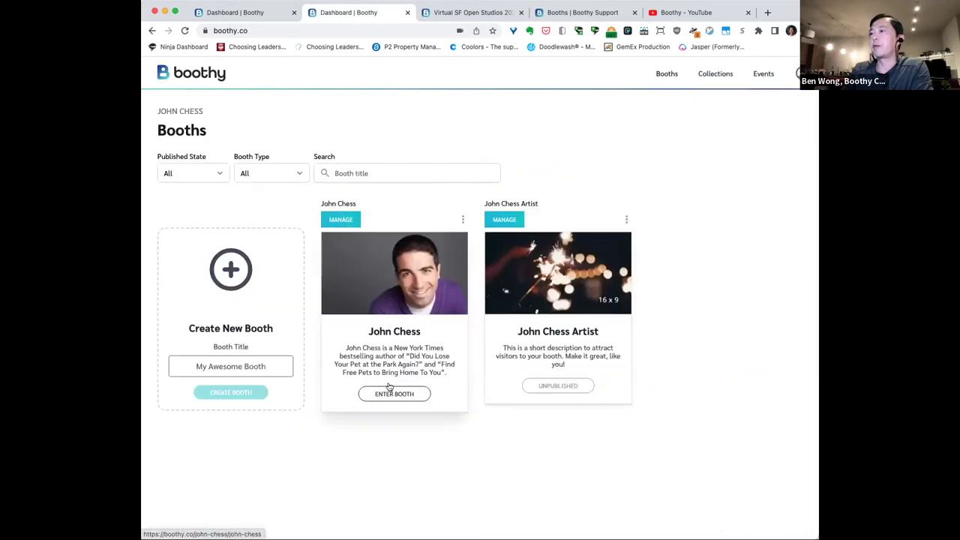
- Open the original John Chess booth's settings, showing its john-chess address and Public - Listed privacy
left_click(342, 221)
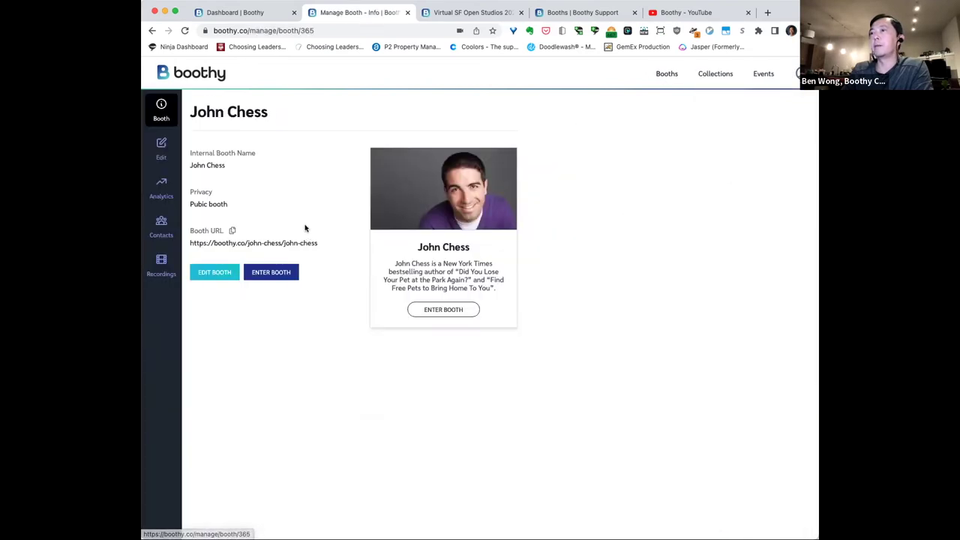
left_click(161, 148)
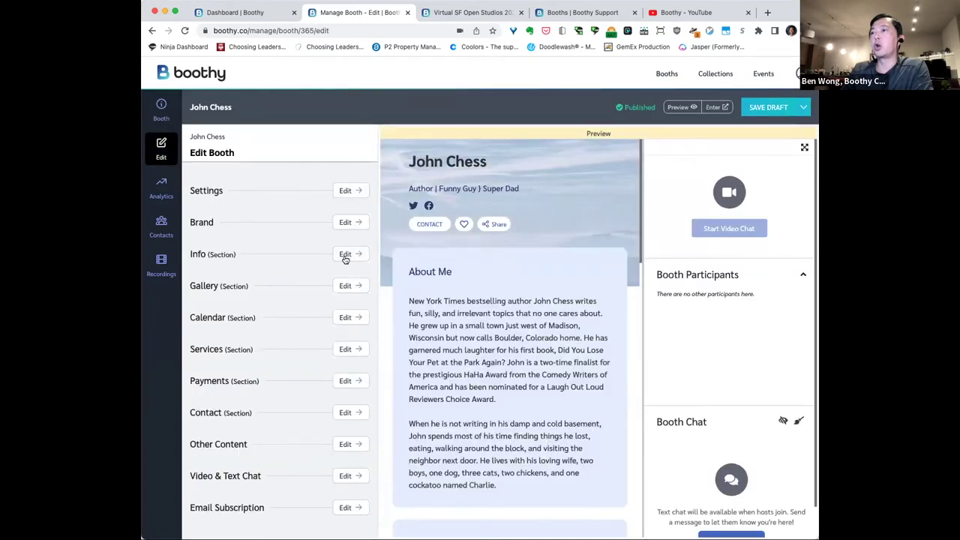
left_click(347, 192)
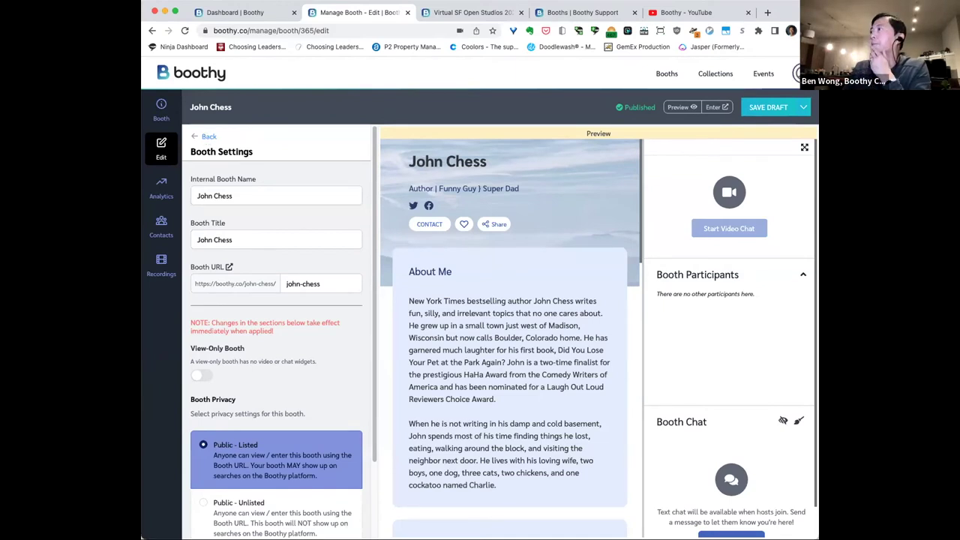
left_click(794, 73)
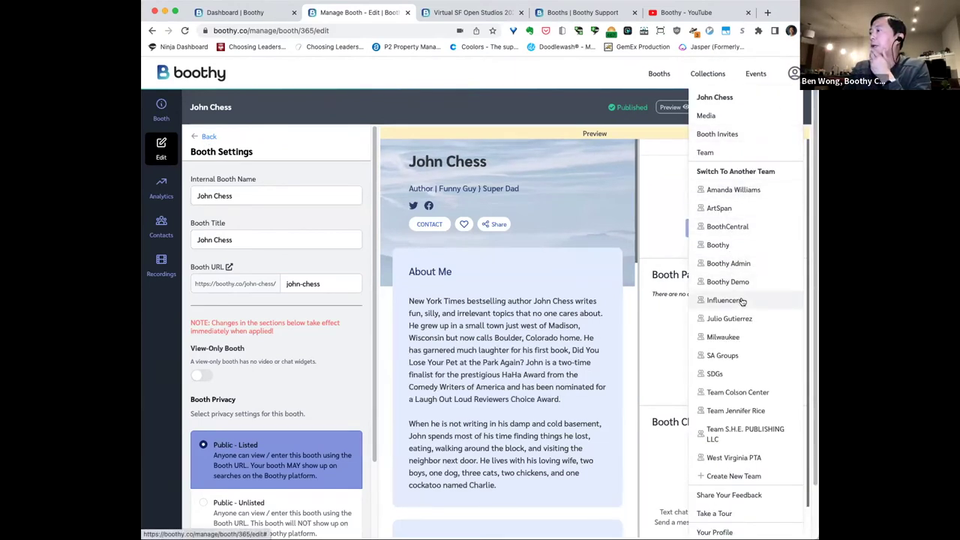
- Switch to the Boothy team and open its team management page
left_click(722, 246)
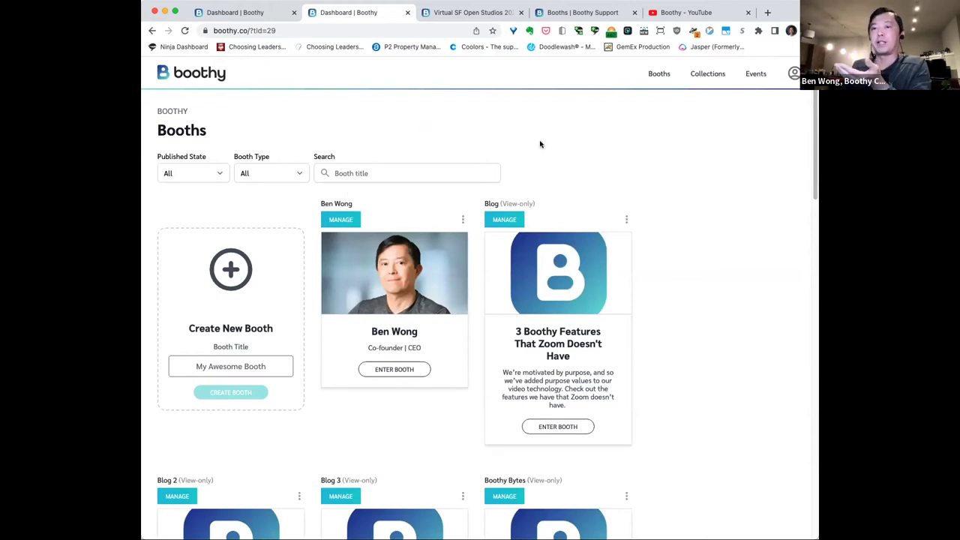
left_click(794, 73)
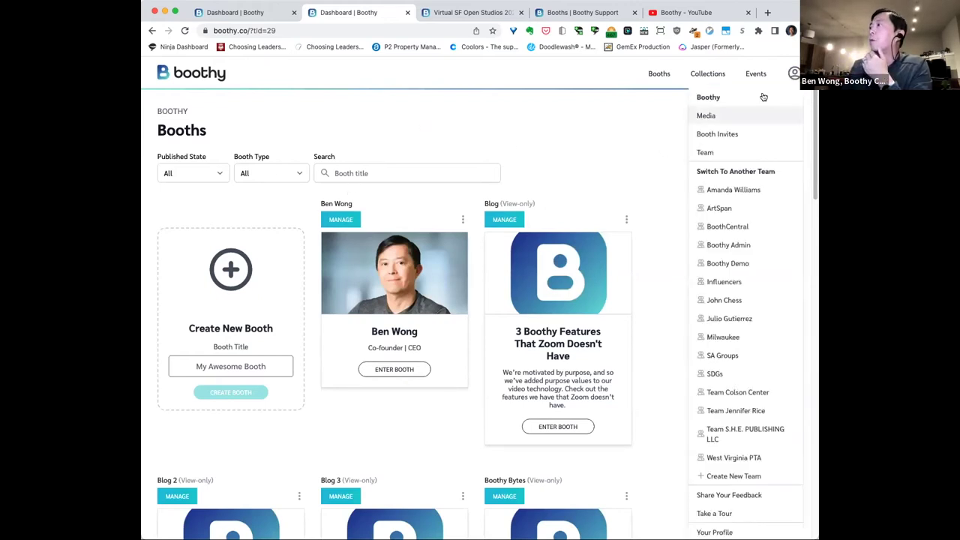
left_click(740, 153)
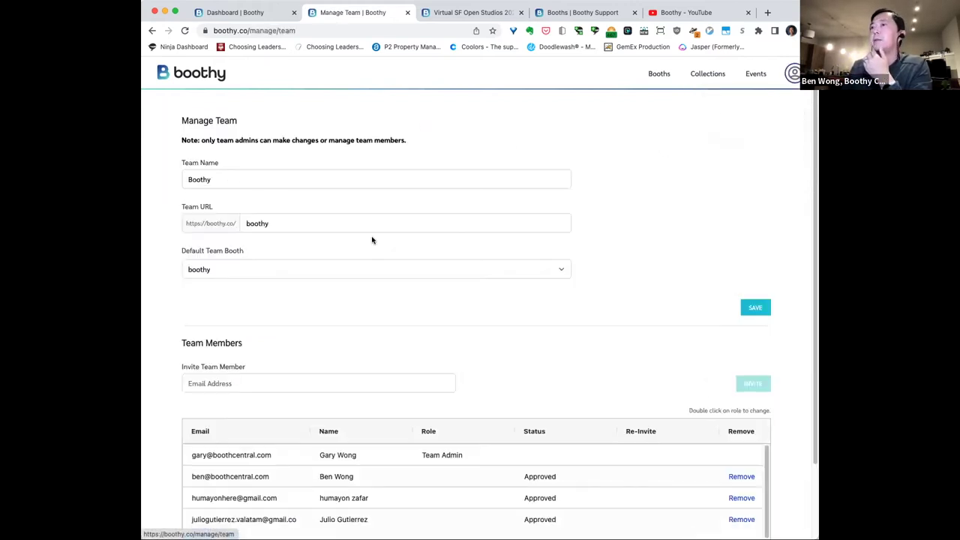
left_click(276, 222)
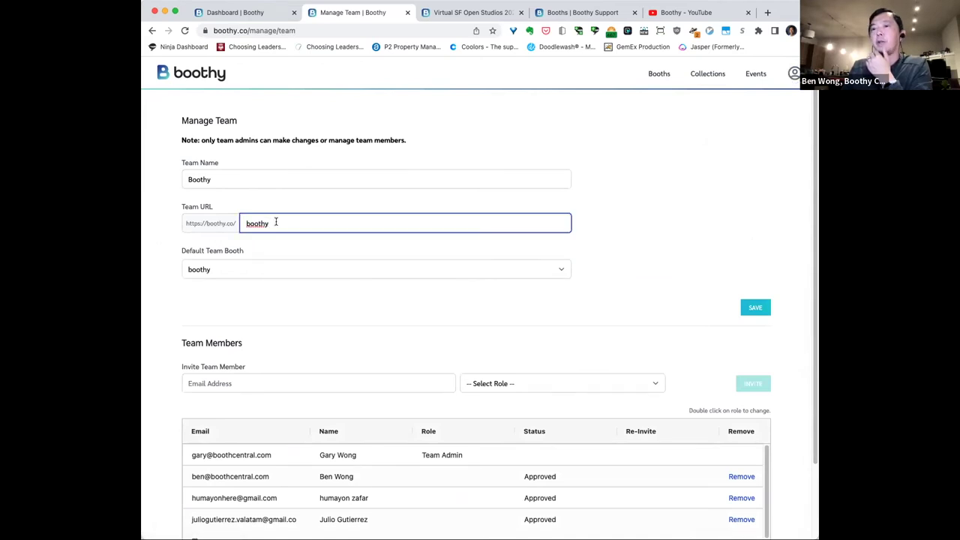
- Keep boothy as the default team booth and save the team settings
left_click(311, 269)
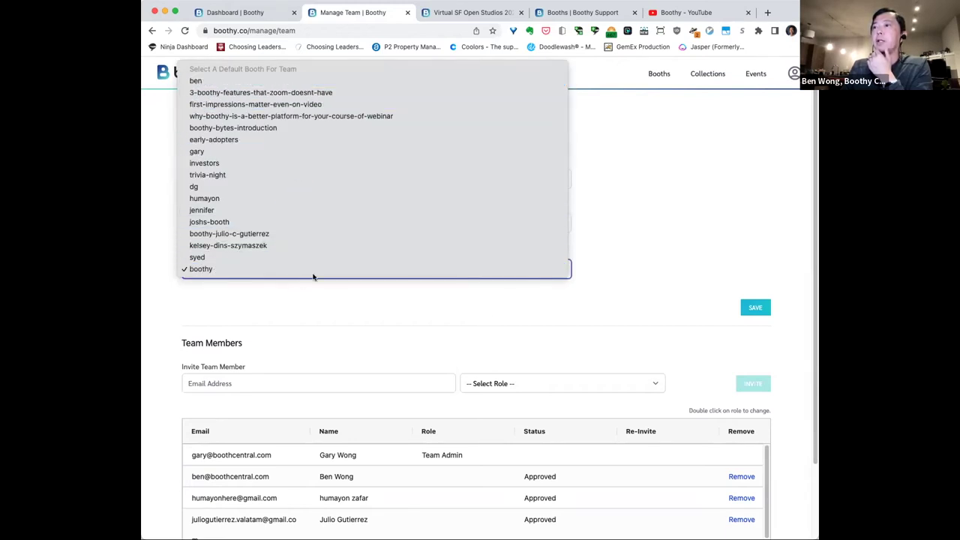
left_click(465, 327)
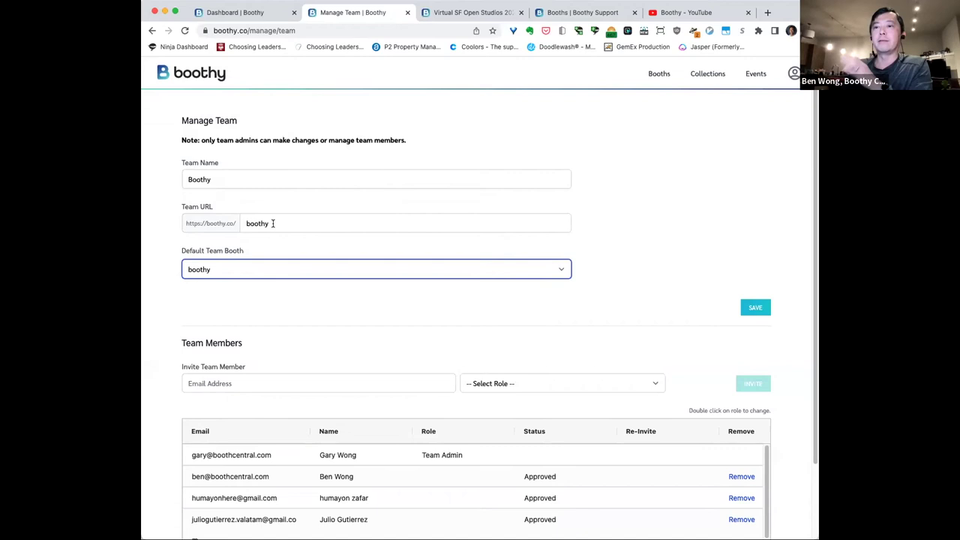
left_click(301, 271)
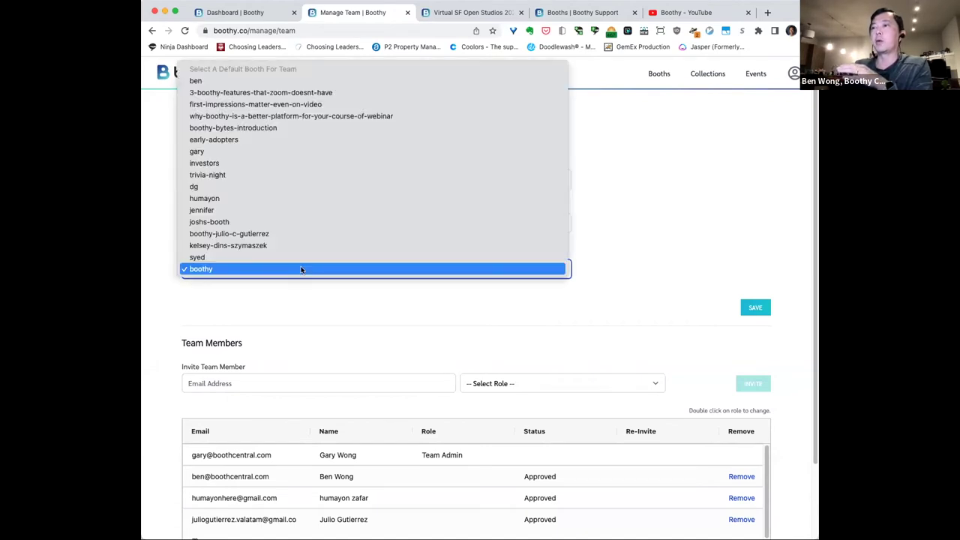
left_click(240, 269)
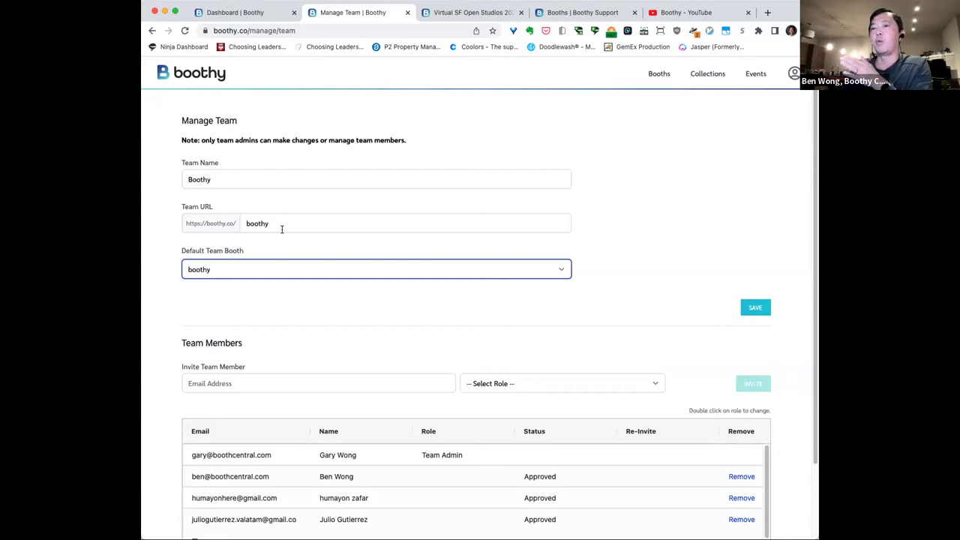
left_click(754, 308)
left_click(583, 322)
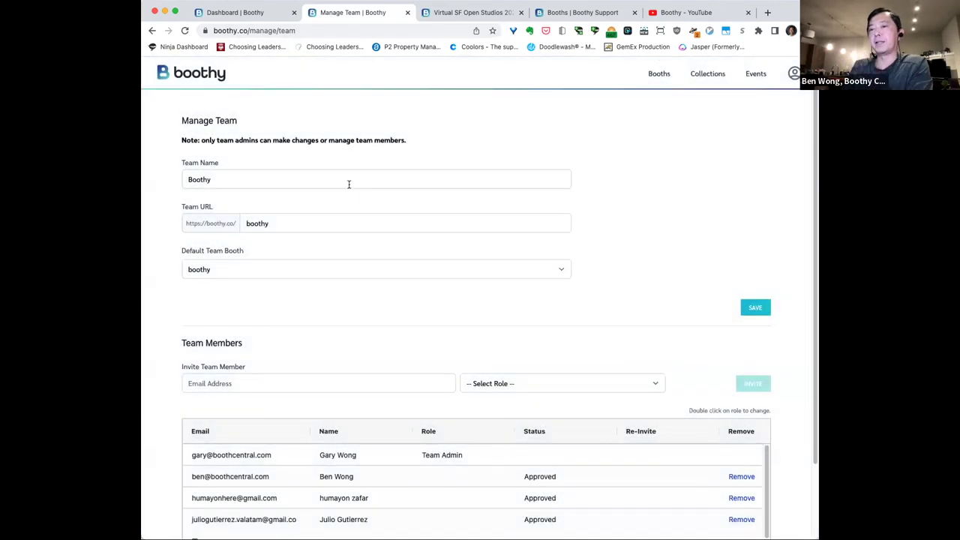
left_click(794, 74)
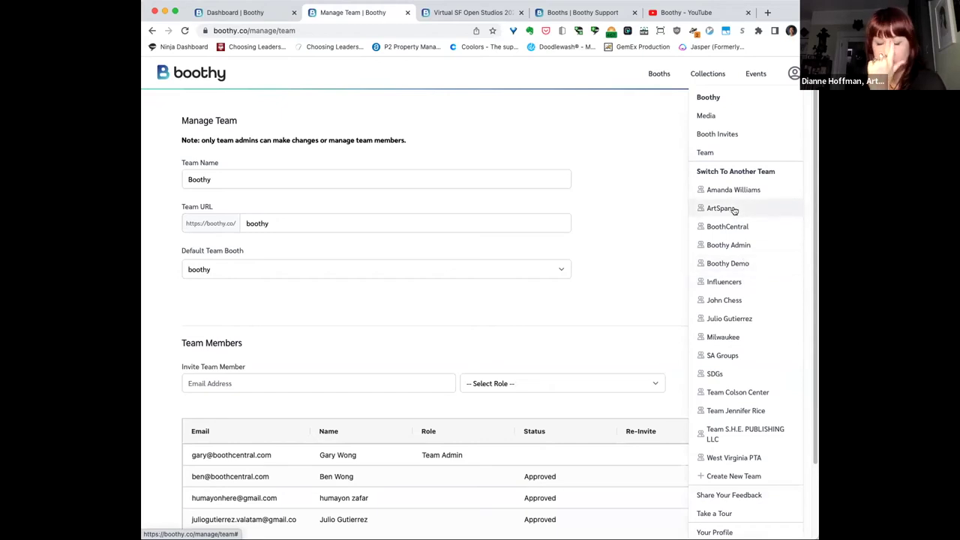
- Switch to the pet-book author's team and review its published and Artist booths
left_click(726, 300)
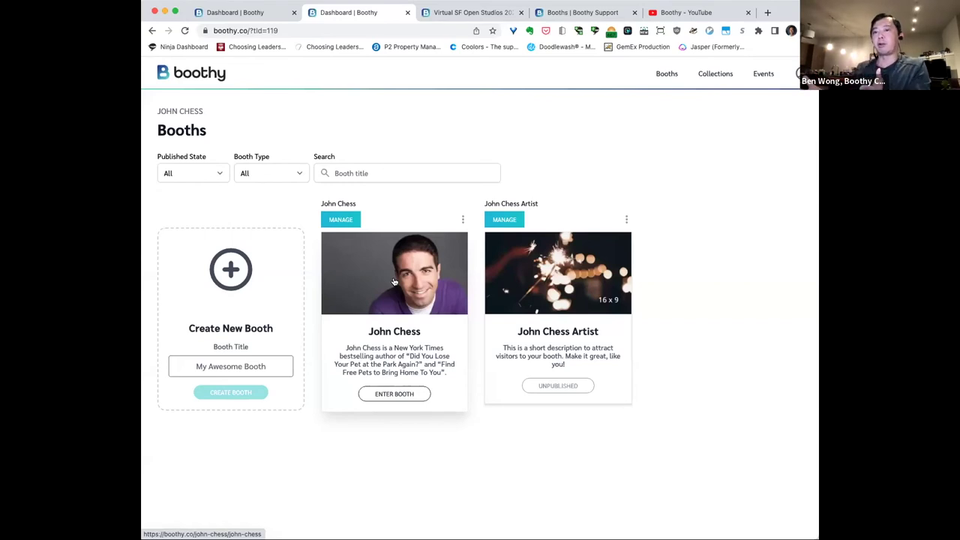
left_click(798, 73)
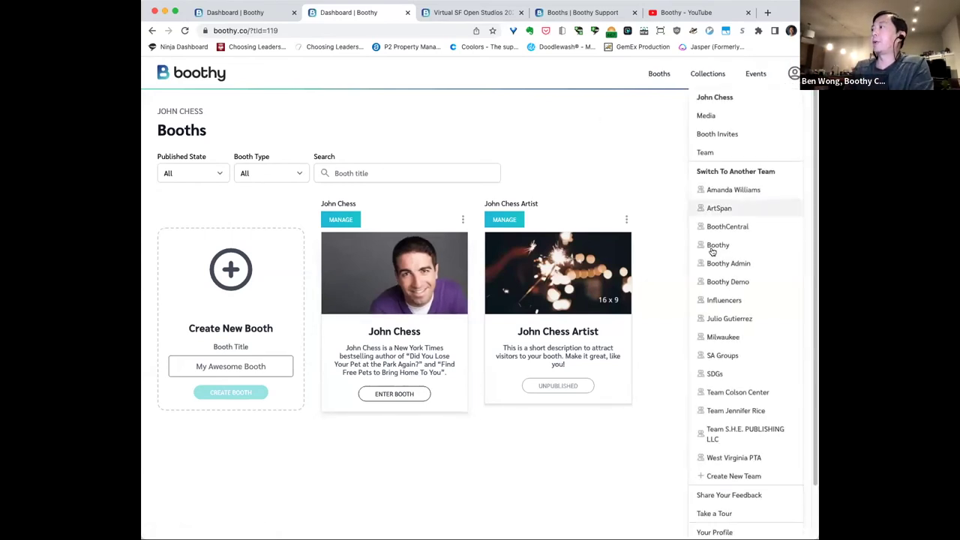
- Switch to the ArtSpan team and open the Virtual SF Open Studios 2022 event page
left_click(719, 210)
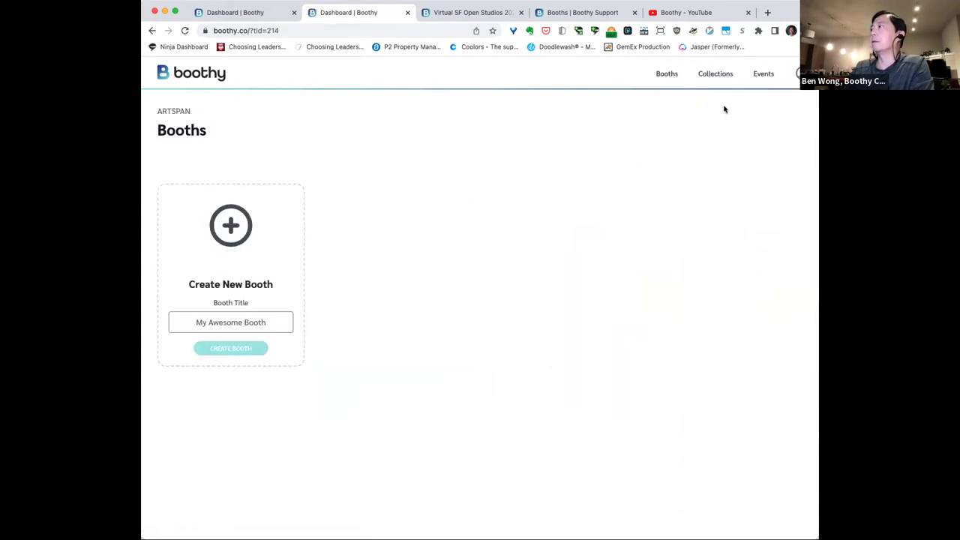
left_click(764, 74)
left_click(532, 270)
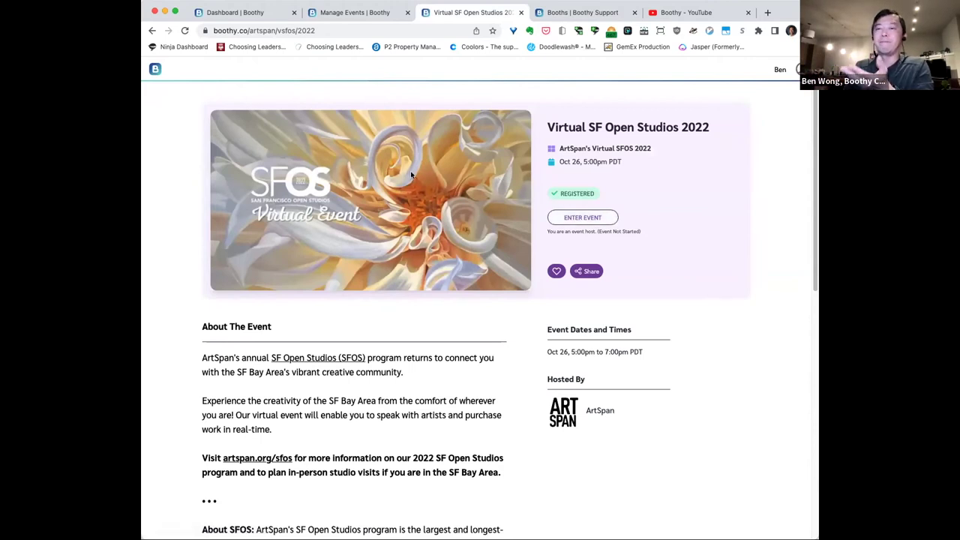
- Copy the event page's web address and enter the live event
left_click(330, 31)
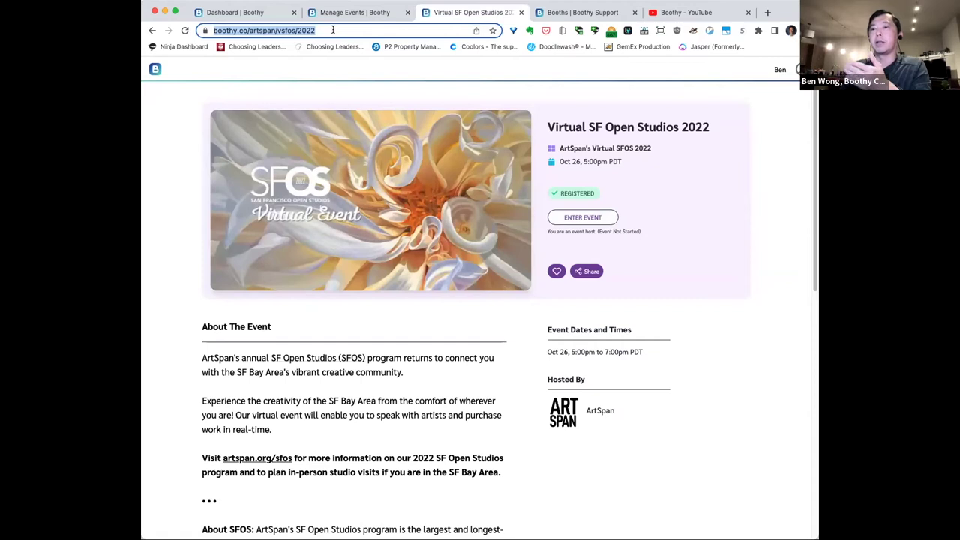
left_click(333, 30)
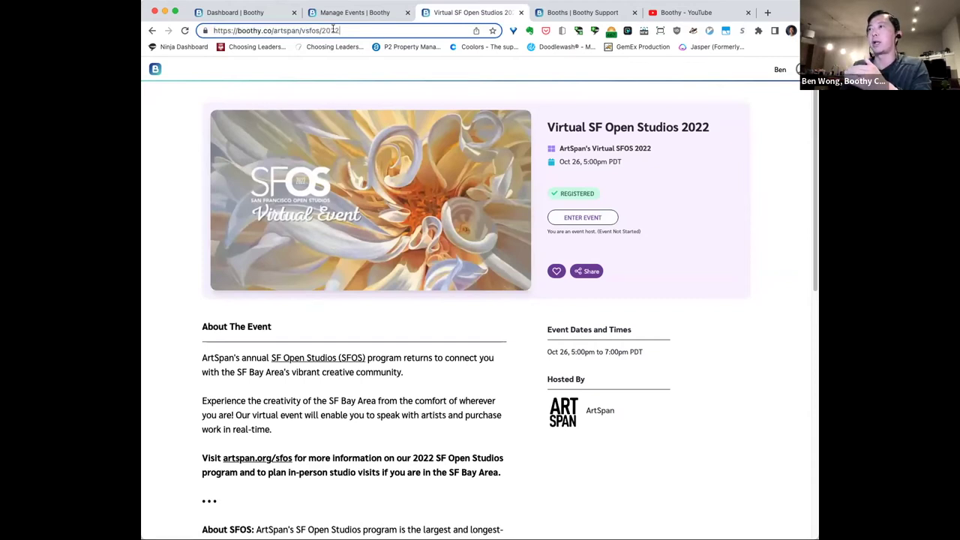
key("super+a")
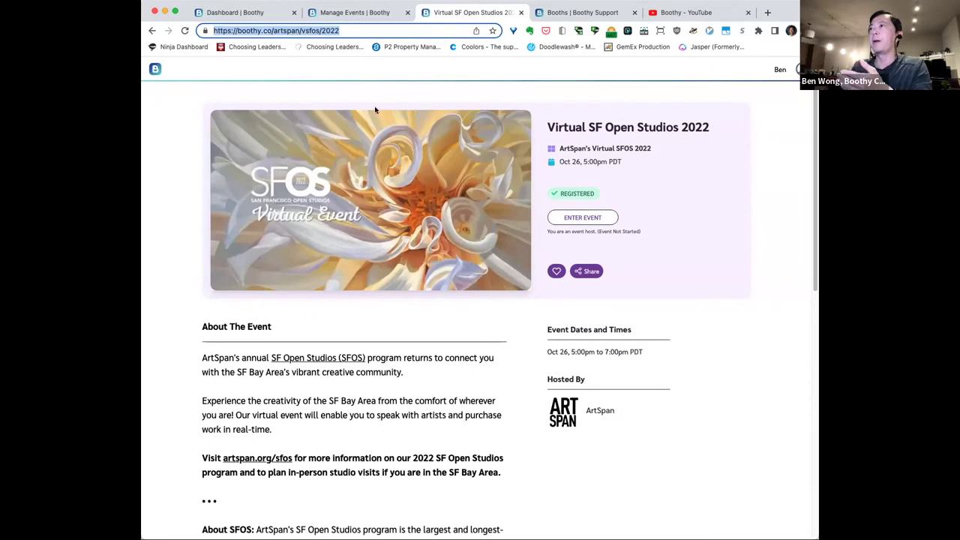
left_click(577, 220)
- Visit the sculptor's booth in the live event, then return to the ArtSpan Booths dashboard
scroll(453, 324, "down", 1)
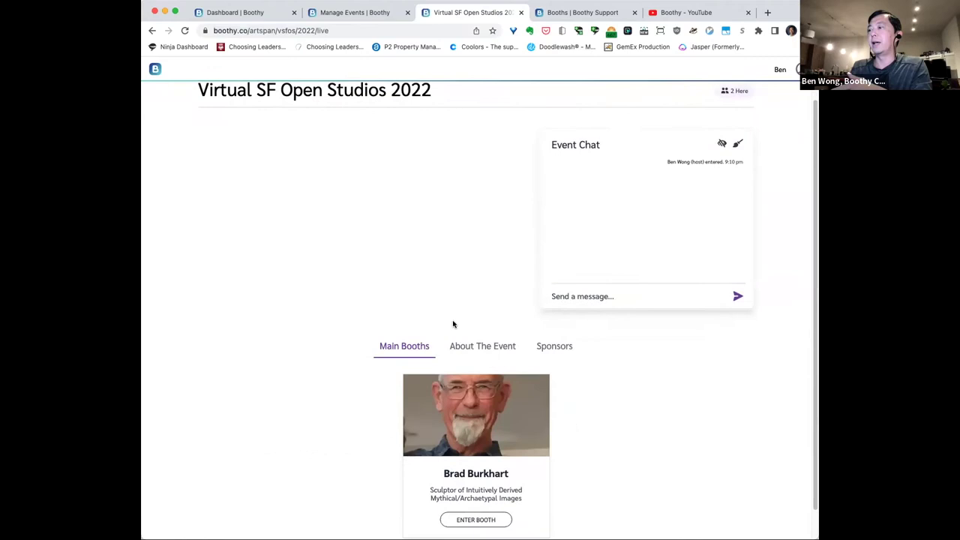
scroll(454, 324, "down", 1)
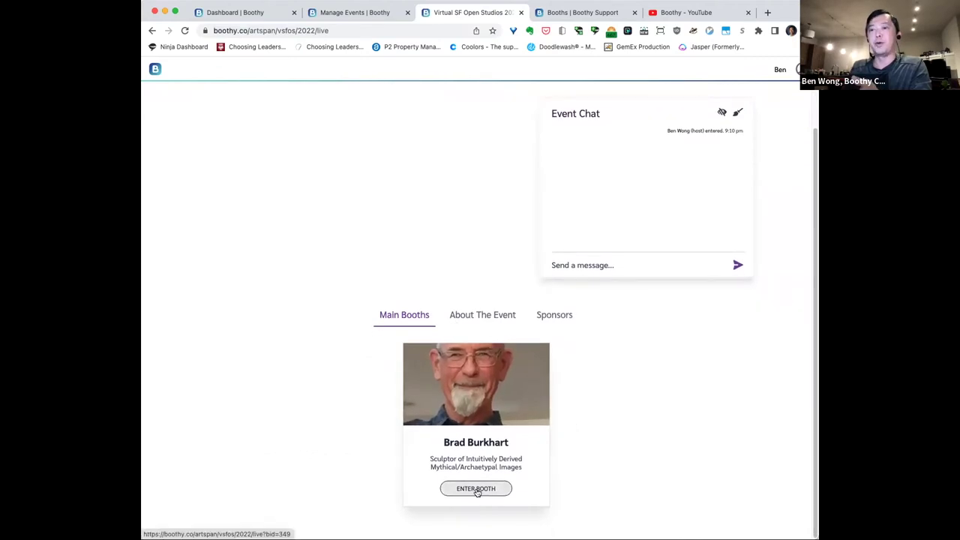
left_click(477, 489)
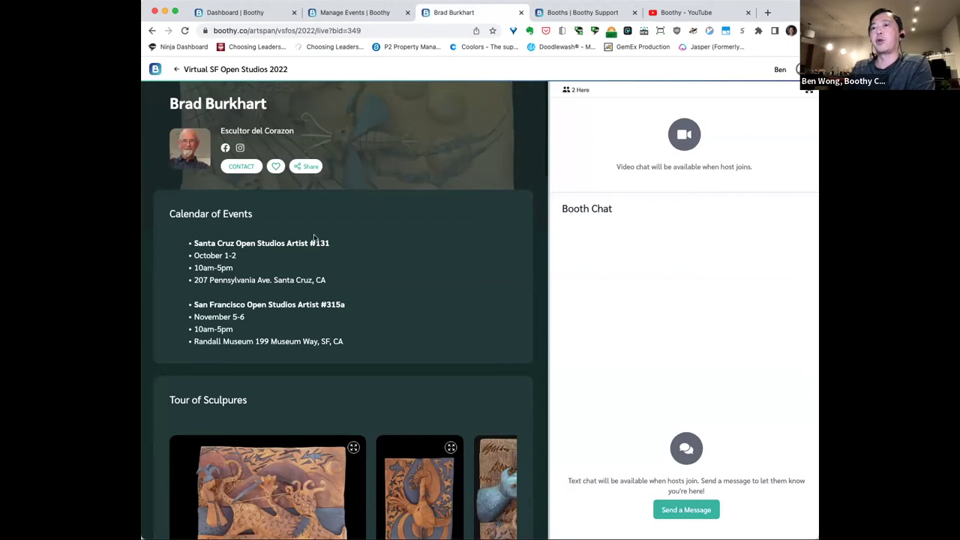
left_click(193, 70)
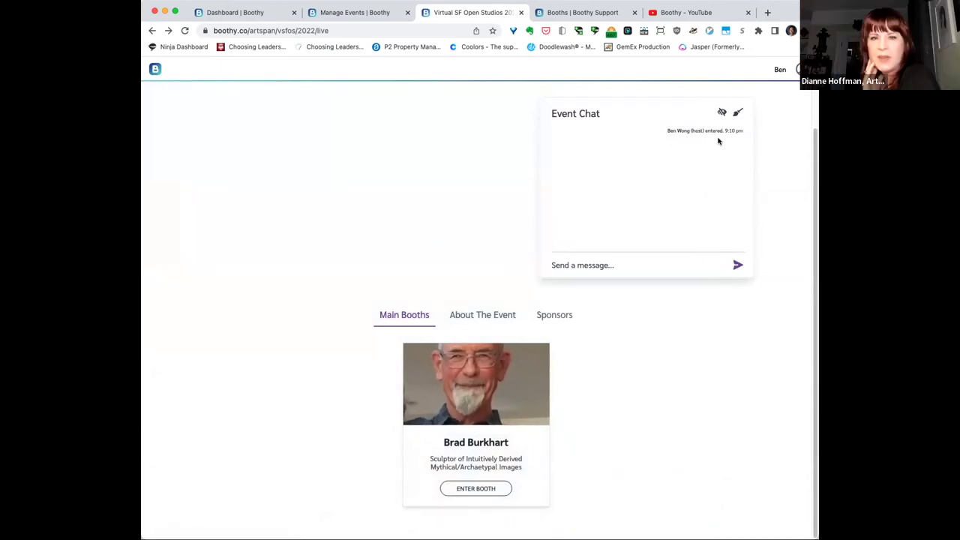
left_click(797, 69)
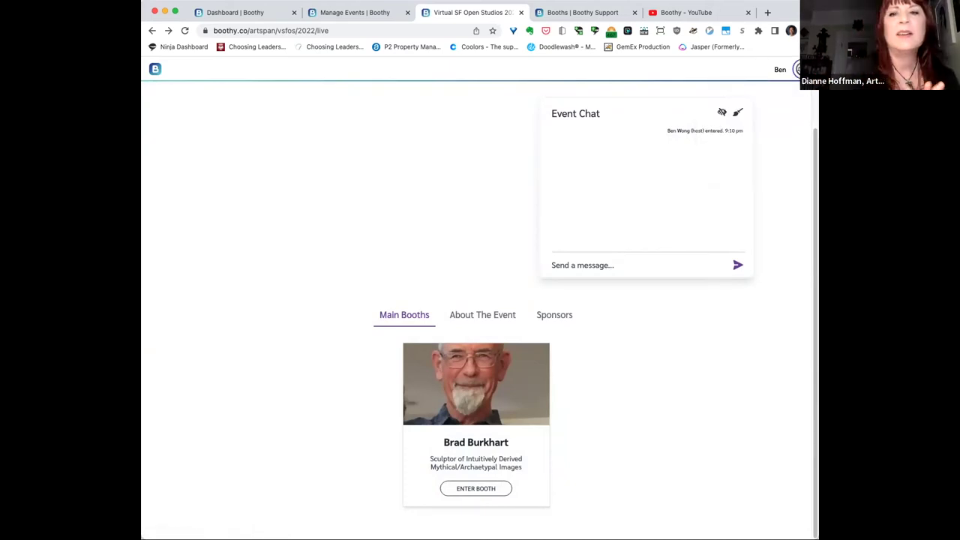
left_click(761, 91)
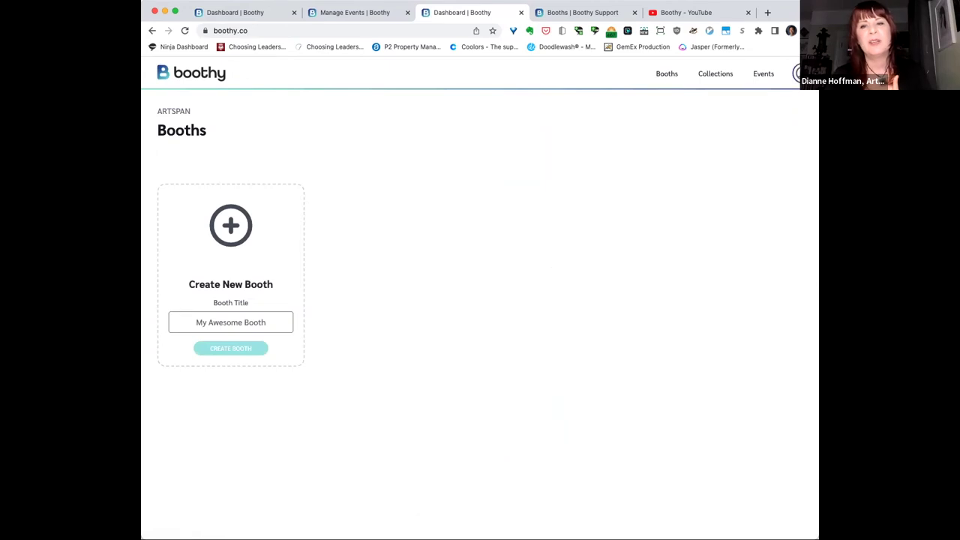
- Switch back to the pet-book author's team to list his two booths
left_click(793, 75)
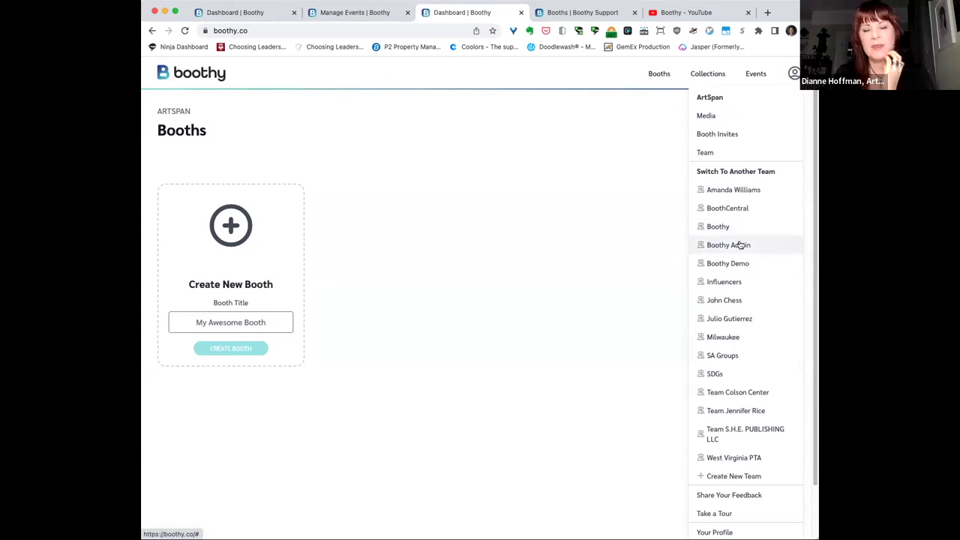
left_click(728, 300)
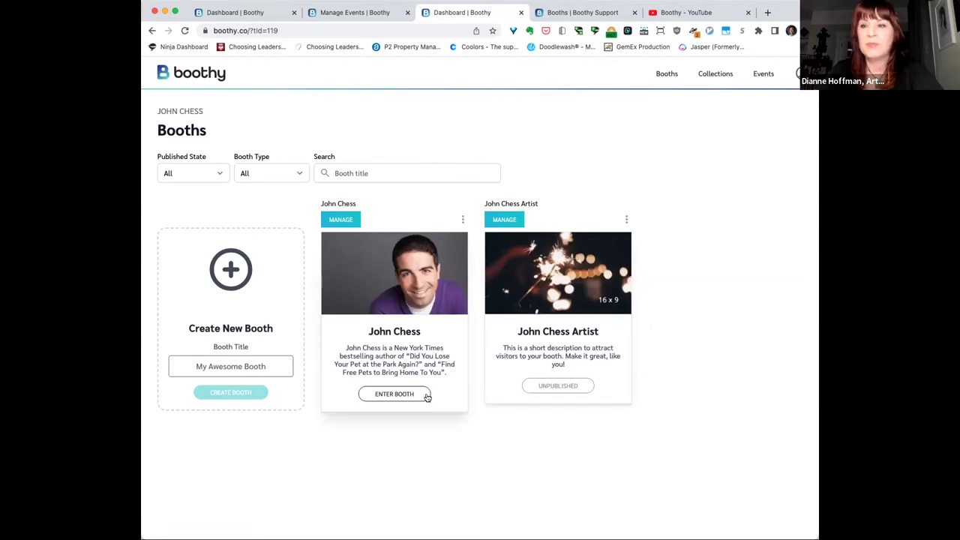
- Enter the author's published booth to view his About Me, Gallery and Booth Chat
left_click(403, 394)
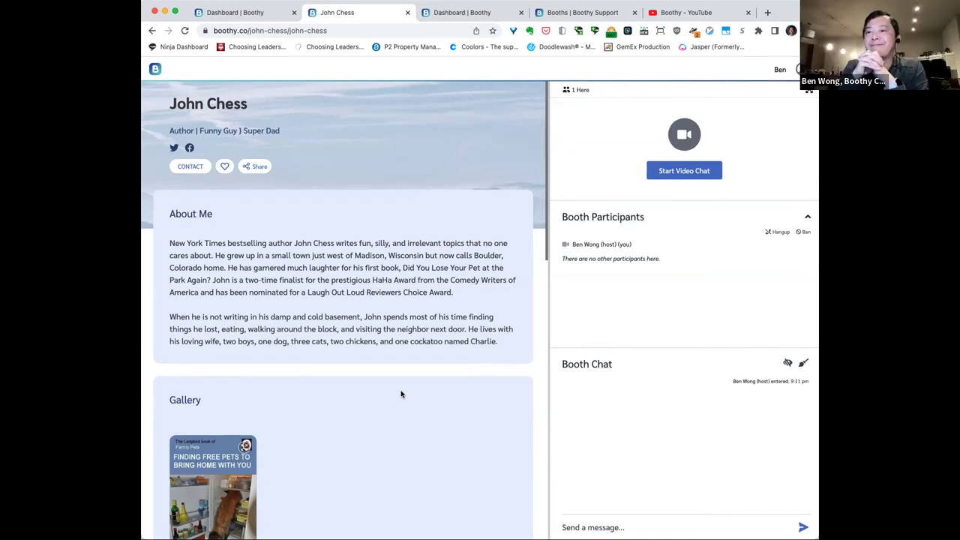
- On the booth's Contact form, tick 'I would like to chat with host now if available'
scroll(401, 394, "down", 5)
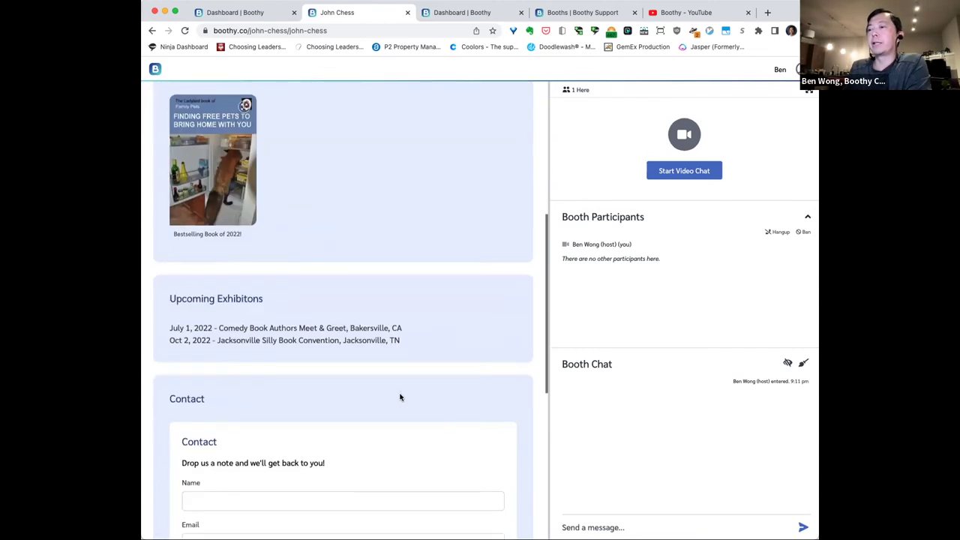
scroll(400, 398, "down", 1)
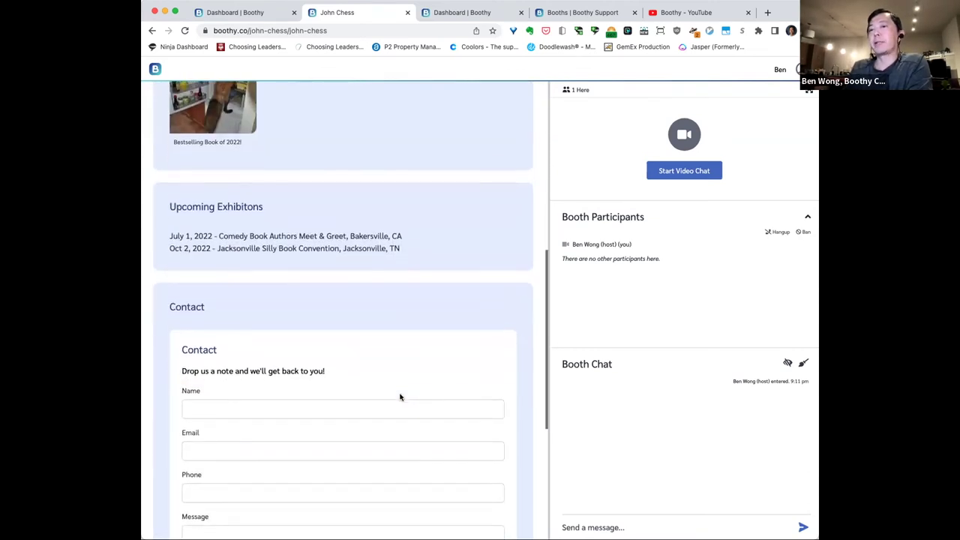
scroll(400, 397, "down", 1)
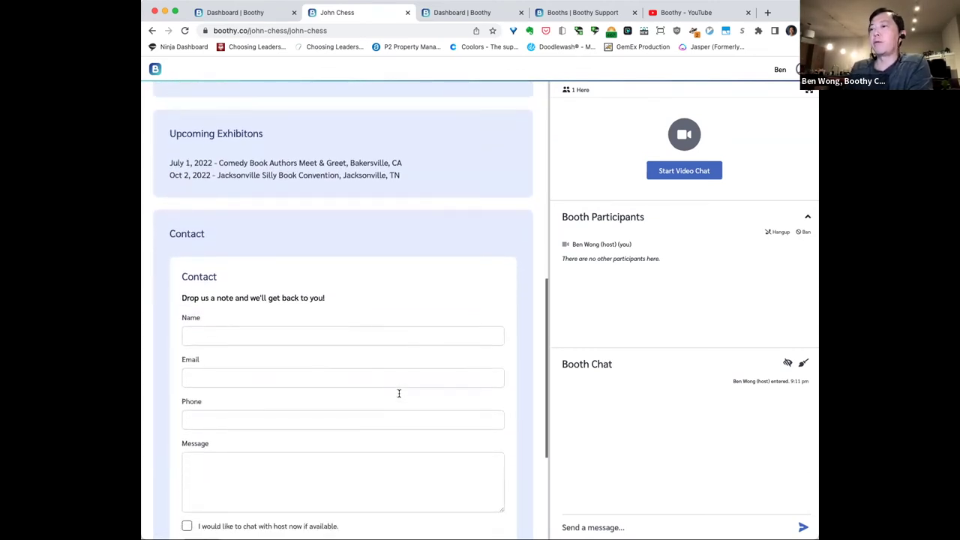
scroll(399, 393, "down", 1)
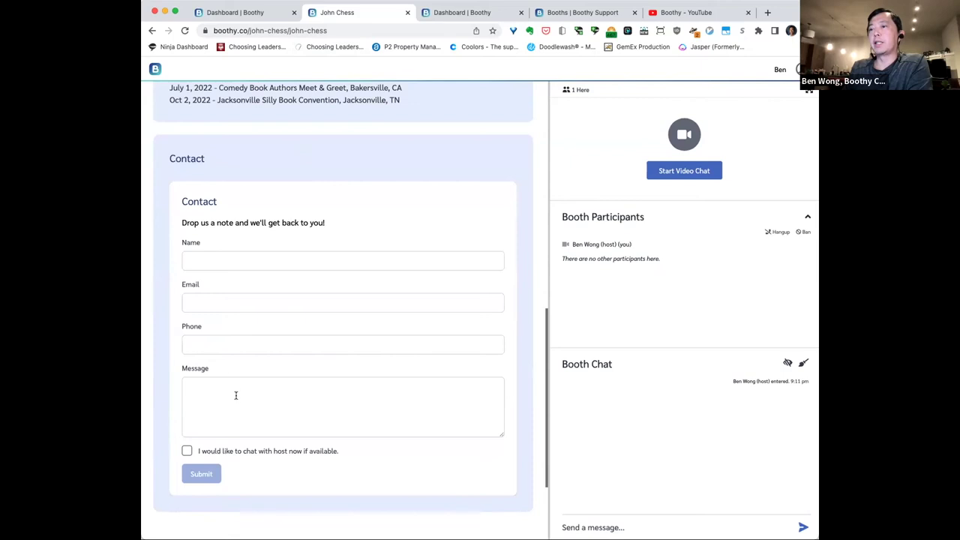
left_click(186, 452)
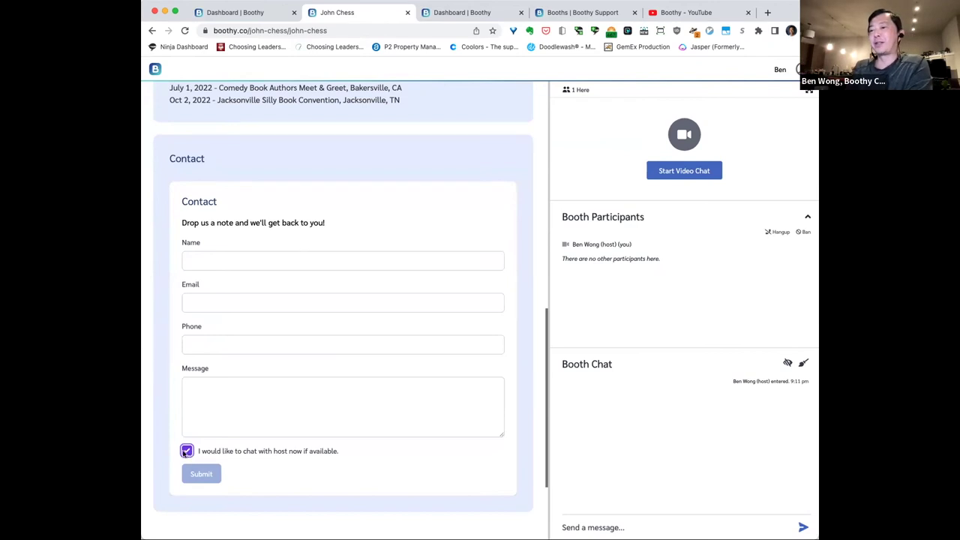
scroll(379, 338, "up", 10)
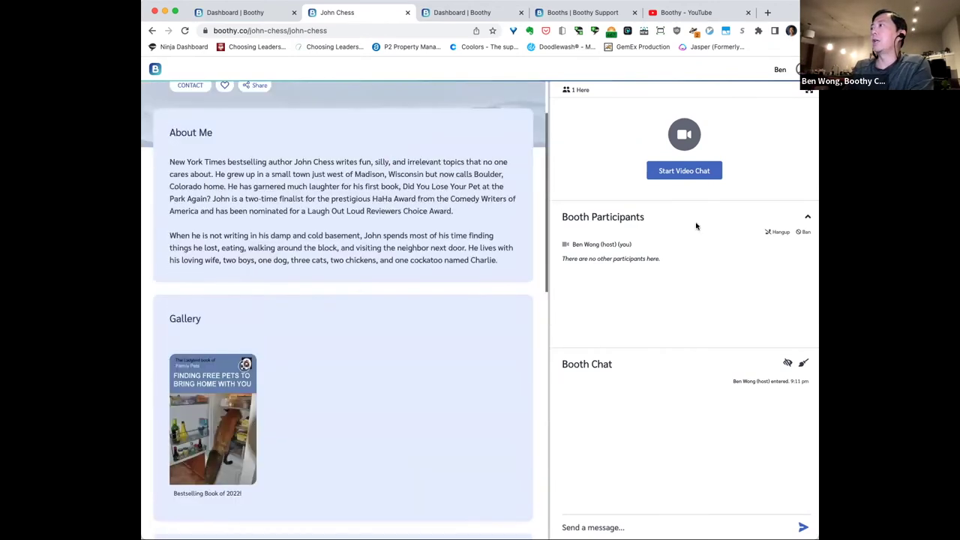
- Look over the account profile page, then re-enter the author's booth from the Booths list
left_click(799, 72)
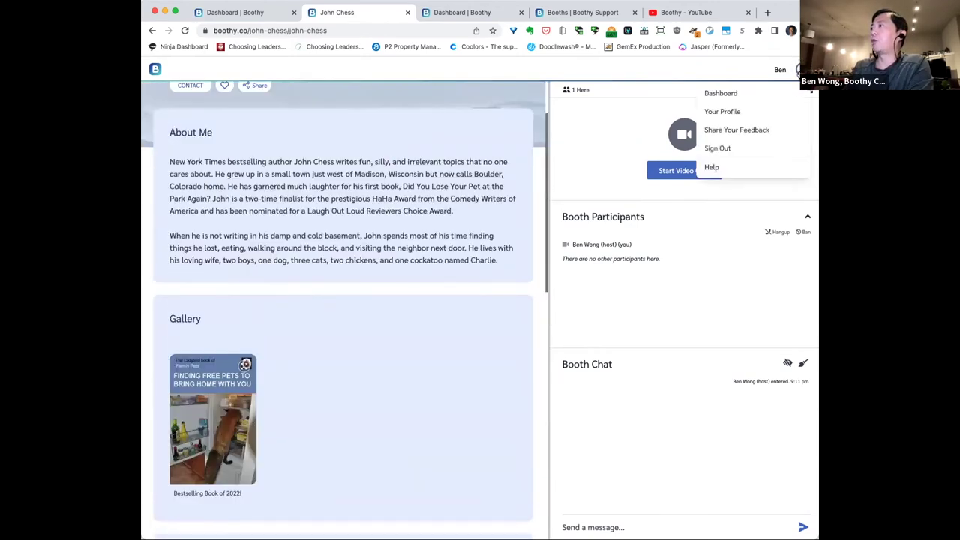
left_click(748, 111)
scroll(454, 336, "down", 2)
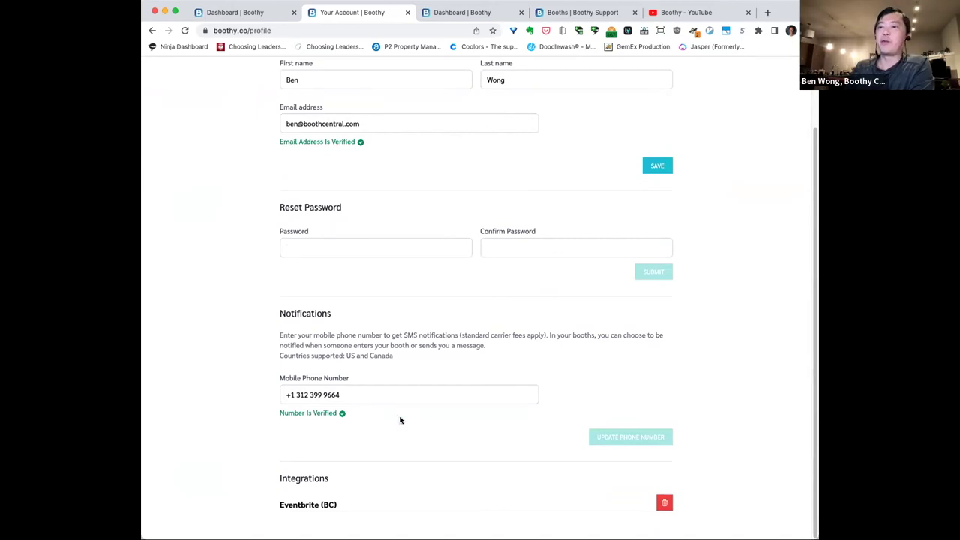
scroll(400, 419, "up", 2)
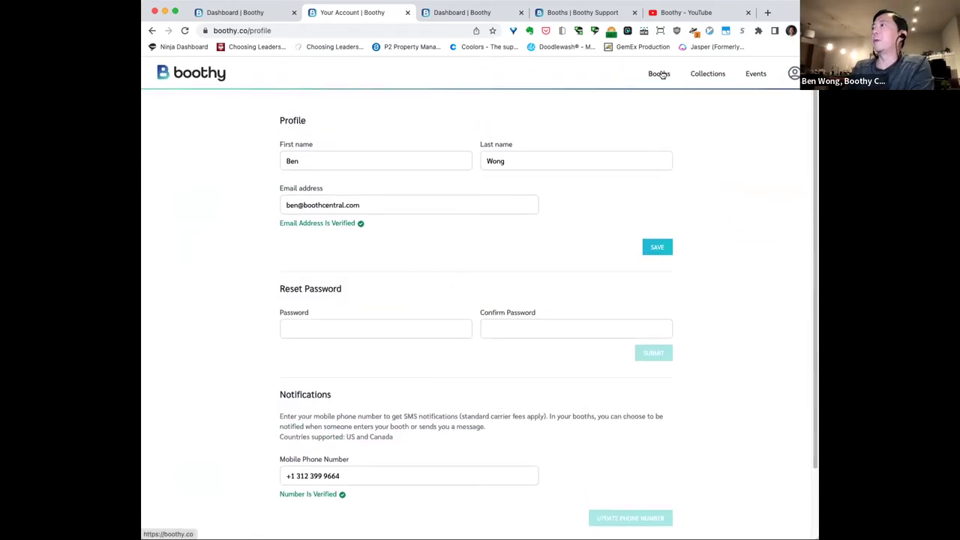
left_click(660, 73)
left_click(381, 394)
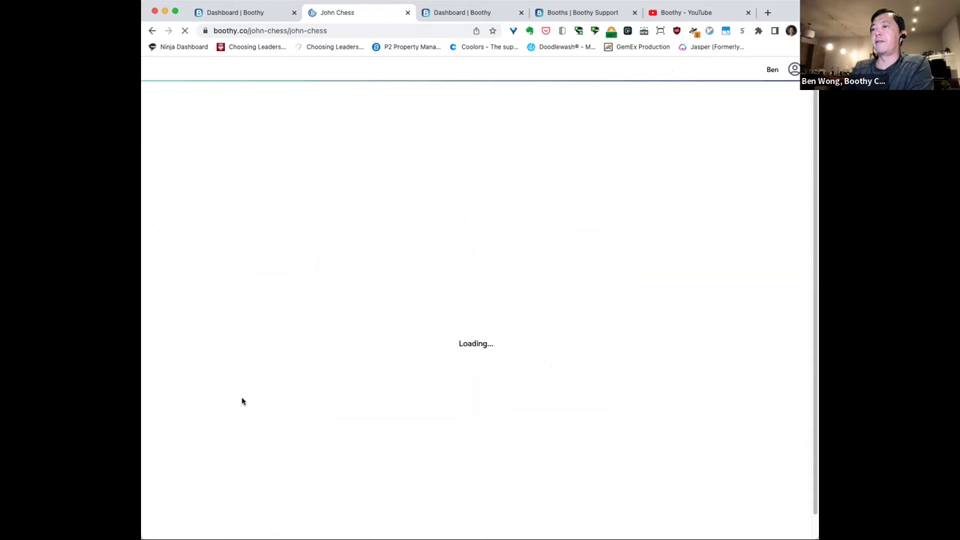
- Scroll the John Chess booth past Gallery and Upcoming Exhibitions to the Name, Email, Phone contact form
scroll(239, 401, "down", 5)
scroll(238, 400, "down", 5)
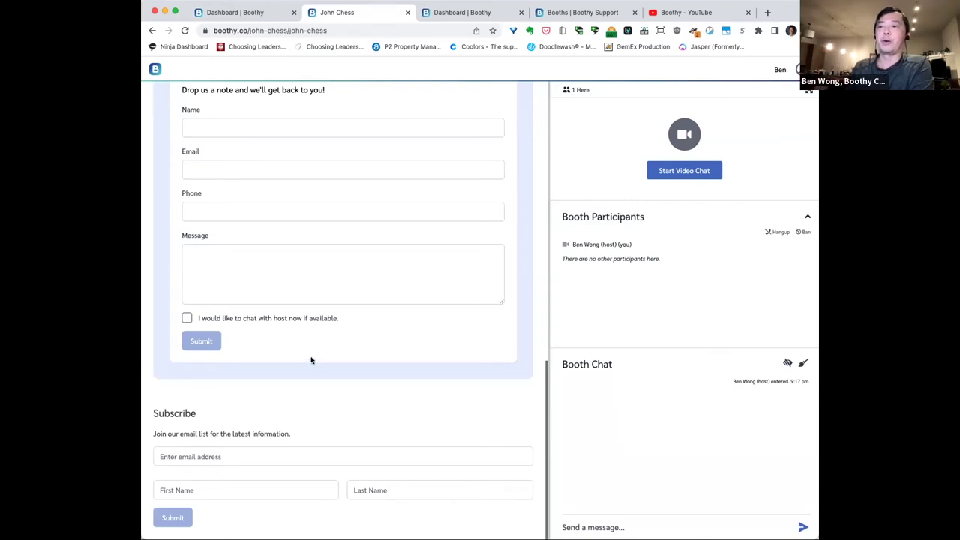
scroll(312, 360, "up", 2)
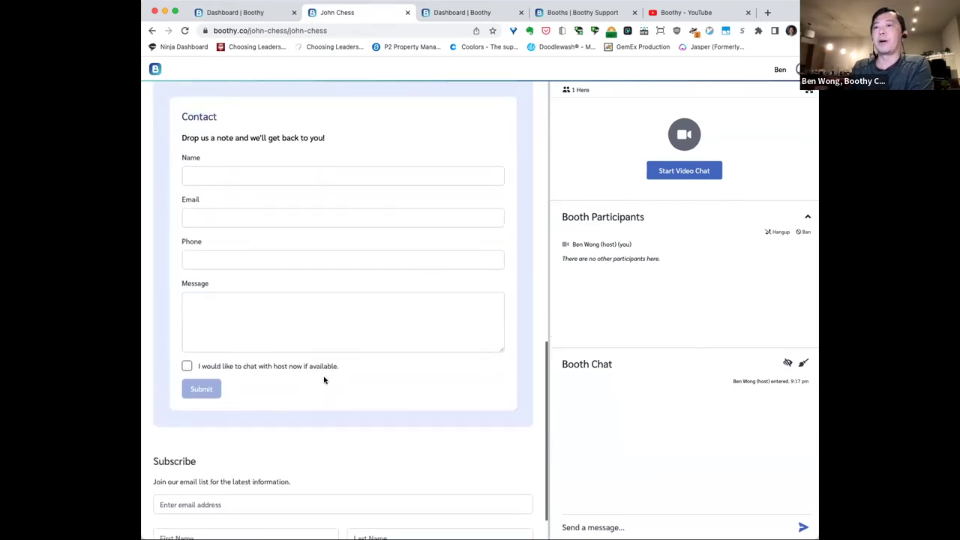
scroll(325, 375, "up", 2)
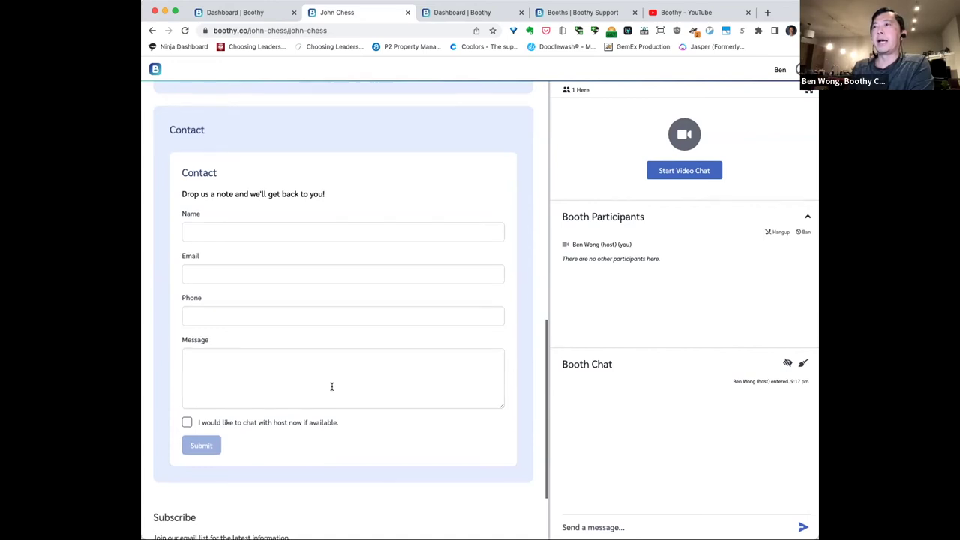
scroll(332, 387, "up", 3)
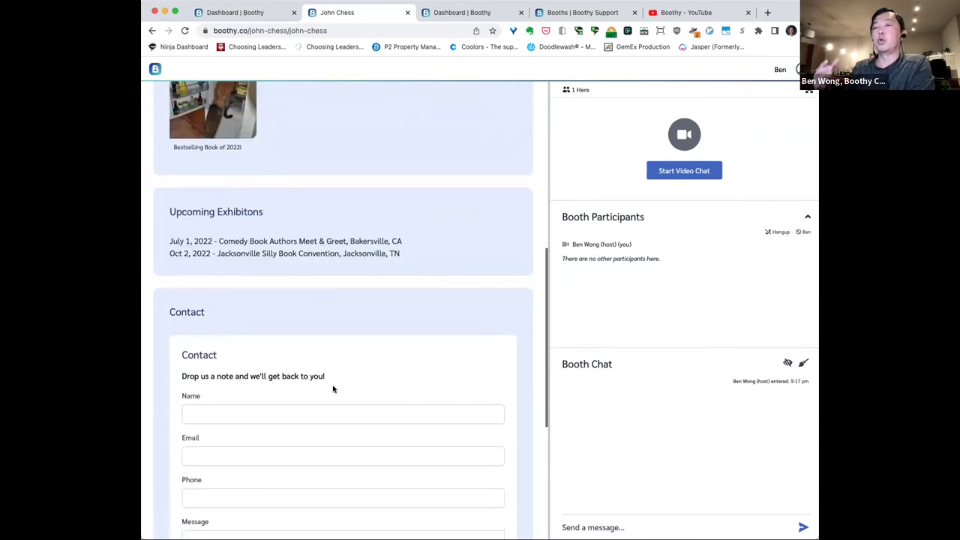
scroll(319, 380, "up", 3)
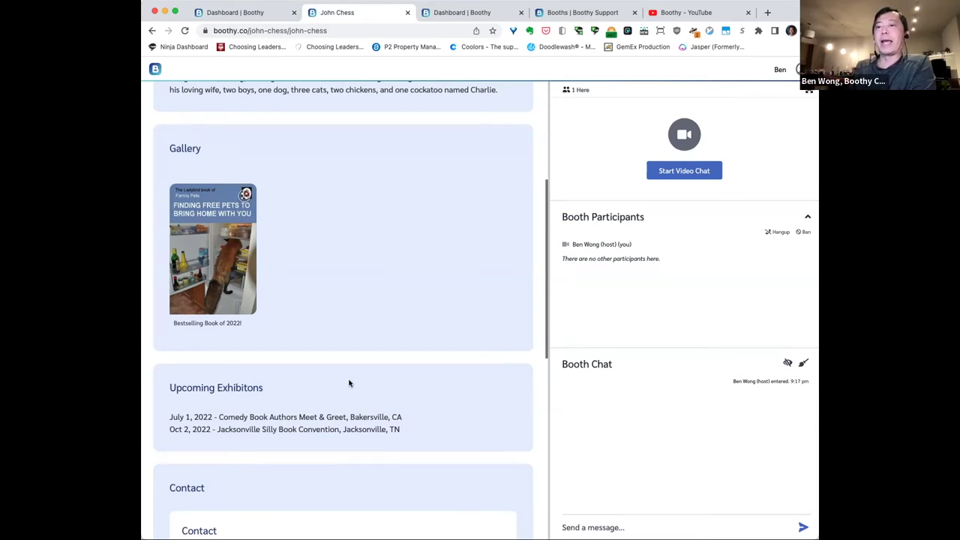
scroll(339, 420, "down", 2)
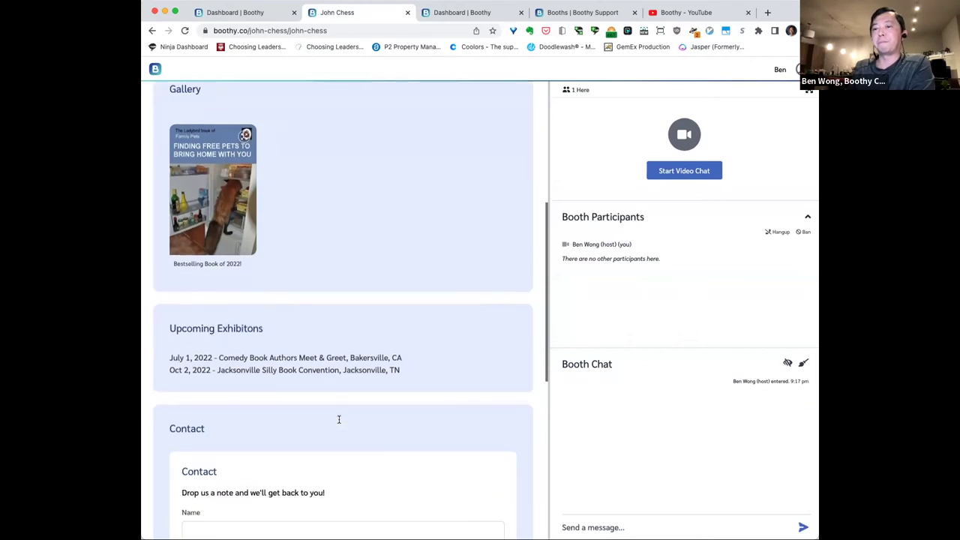
scroll(341, 421, "down", 3)
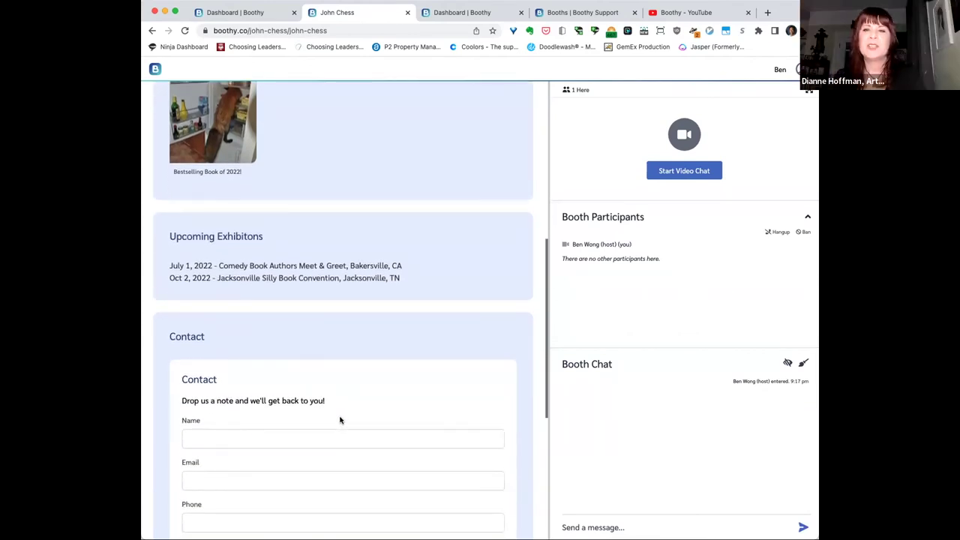
scroll(339, 420, "down", 2)
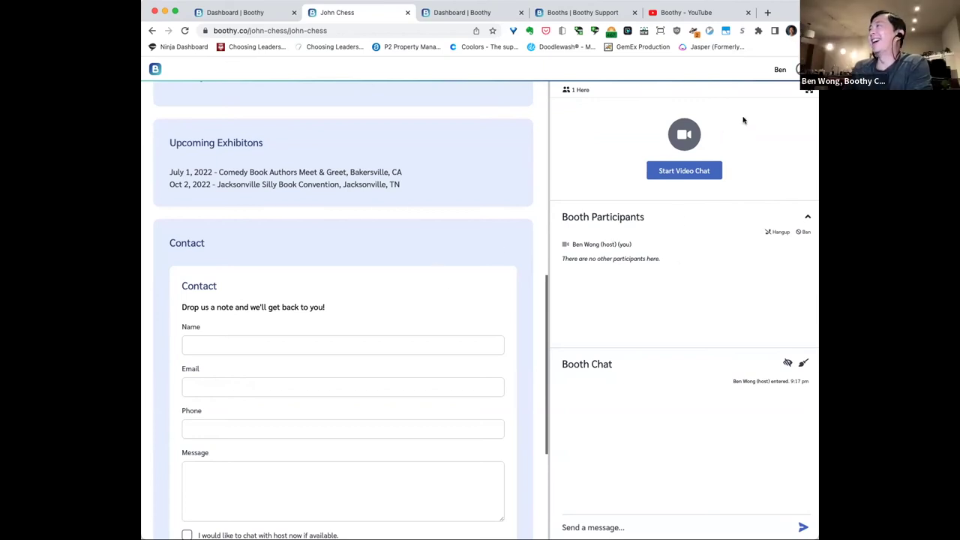
- From the Dashboard, manage the John Chess booth and start editing it
left_click(796, 70)
left_click(750, 97)
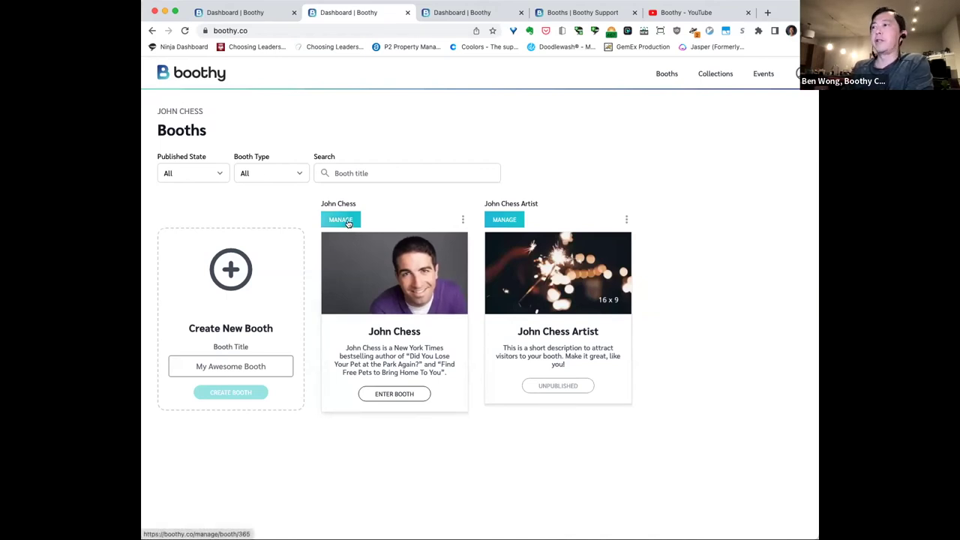
left_click(341, 220)
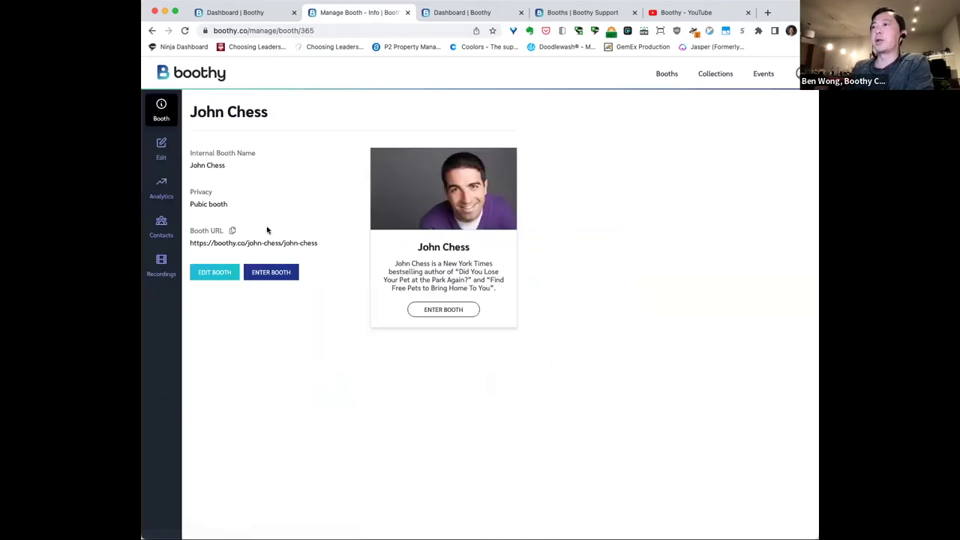
left_click(161, 150)
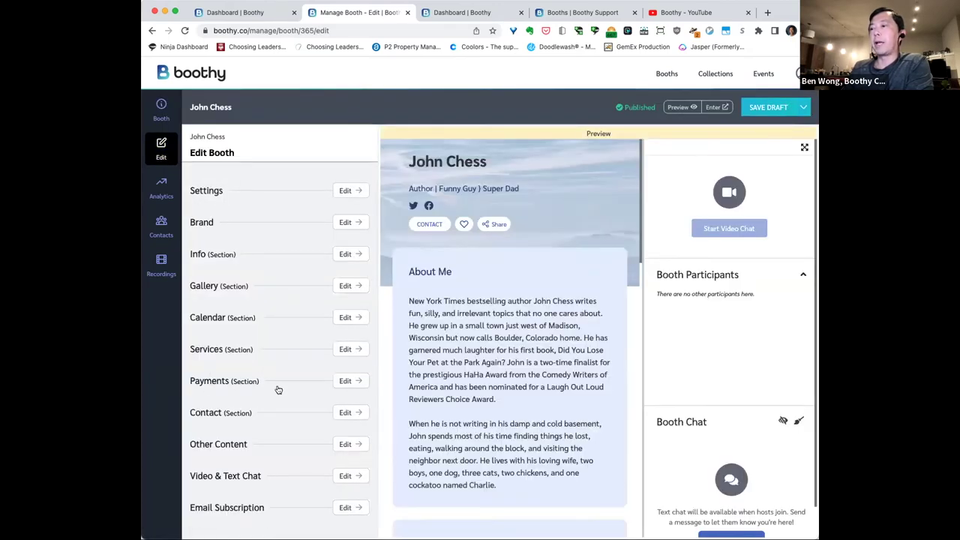
- Open the Payments section and its Yevma 'Learn how it works' guide in a new tab
left_click(345, 381)
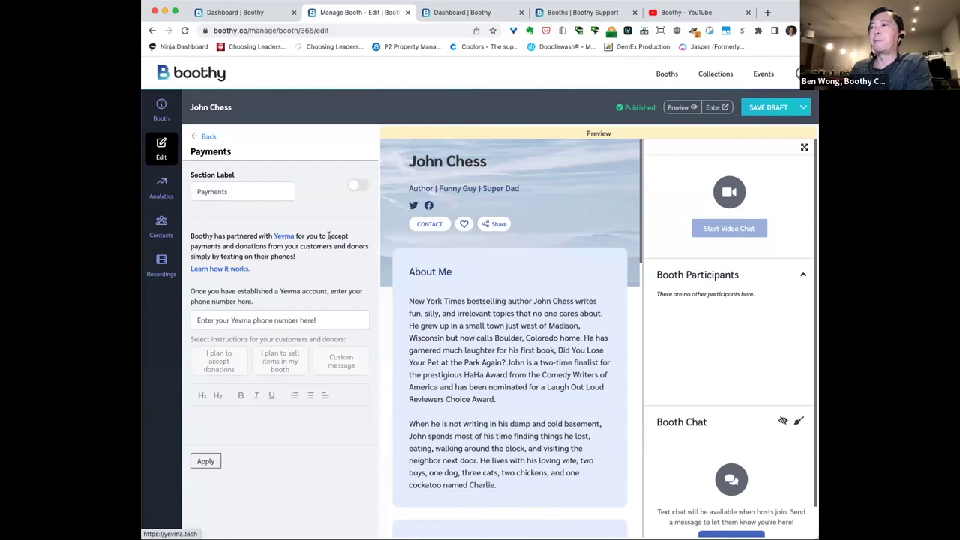
left_click(234, 272)
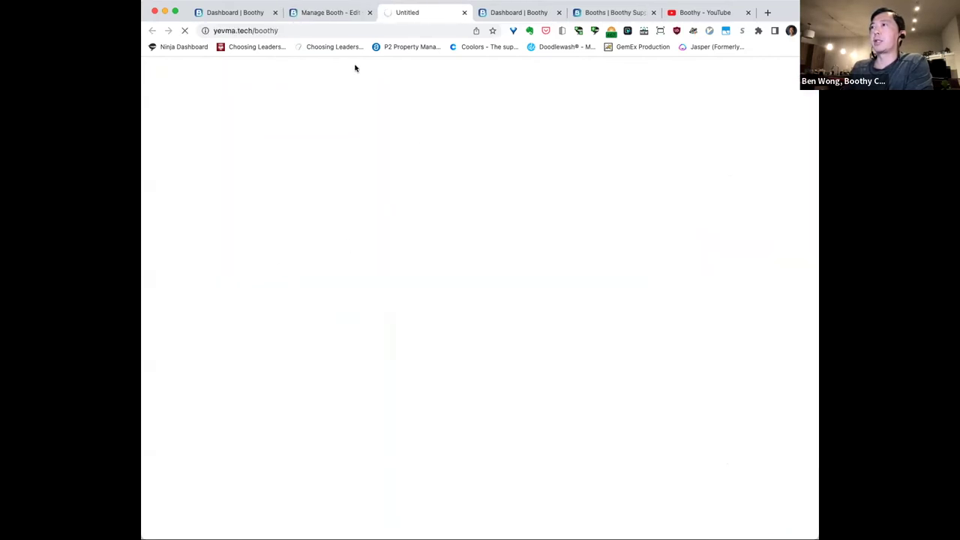
left_click(334, 20)
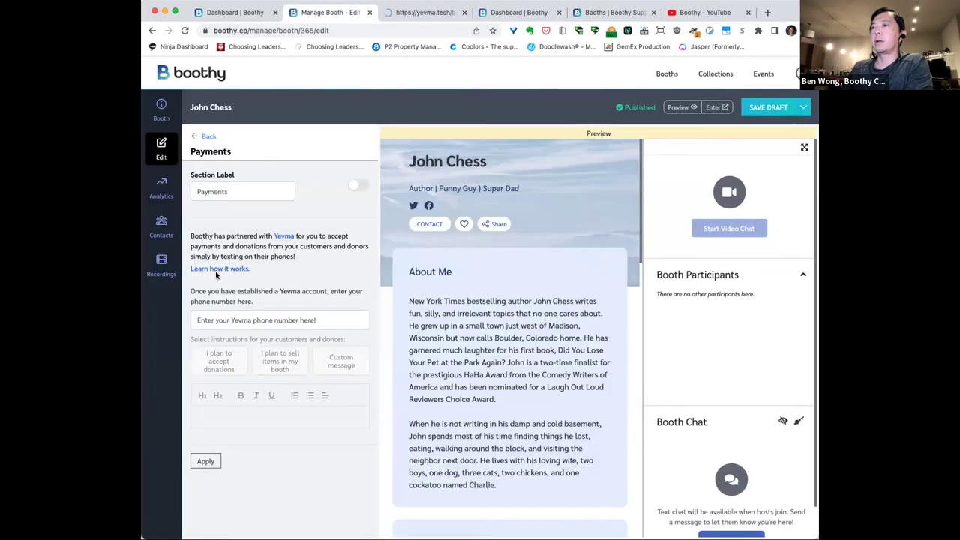
- Read the Setting Up Your Yevma Account section on Yevma's Boothy guide
left_click(423, 23)
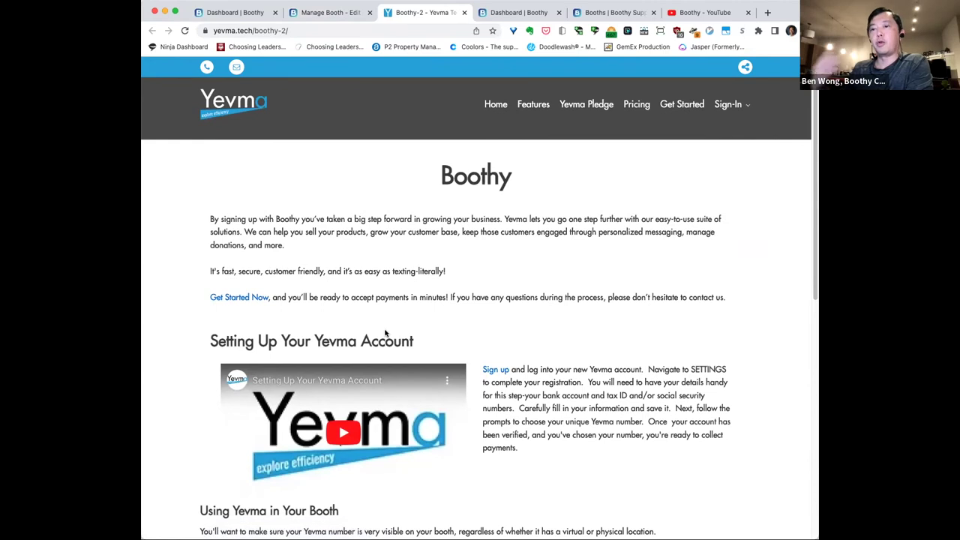
scroll(385, 333, "down", 1)
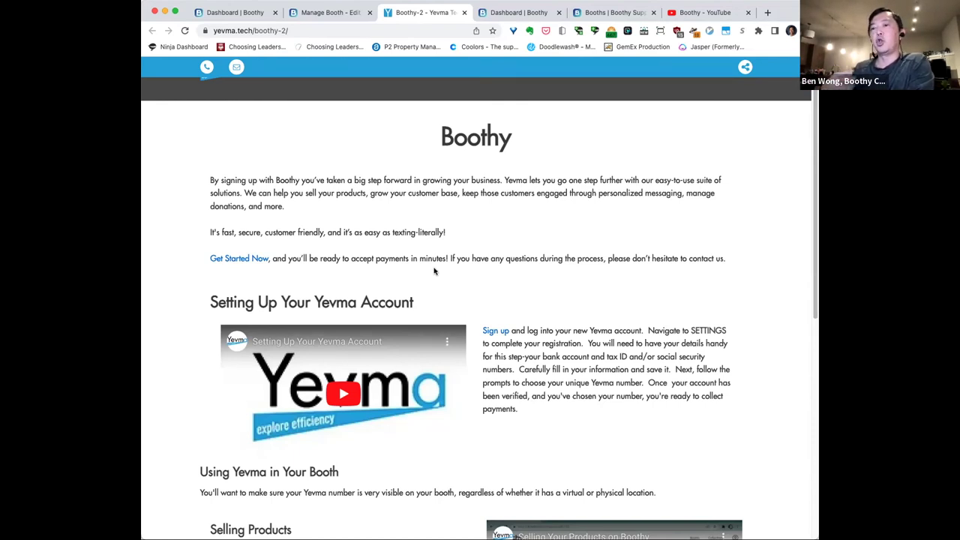
- Return to the John Chess Payments editor with its empty Yevma phone number field
left_click(338, 16)
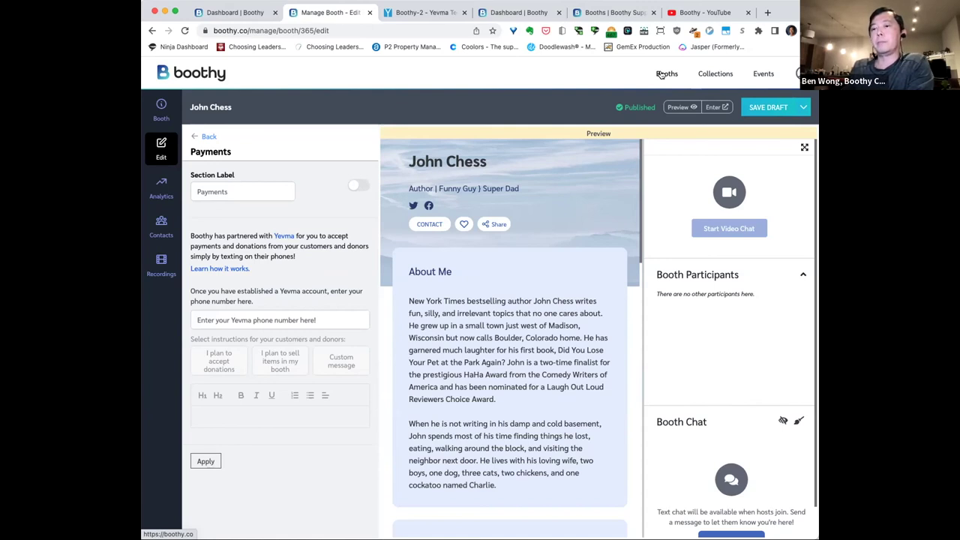
left_click(760, 76)
- Switch to the ArtSpan team and view its Virtual SF Open Studios 2022 event
left_click(795, 73)
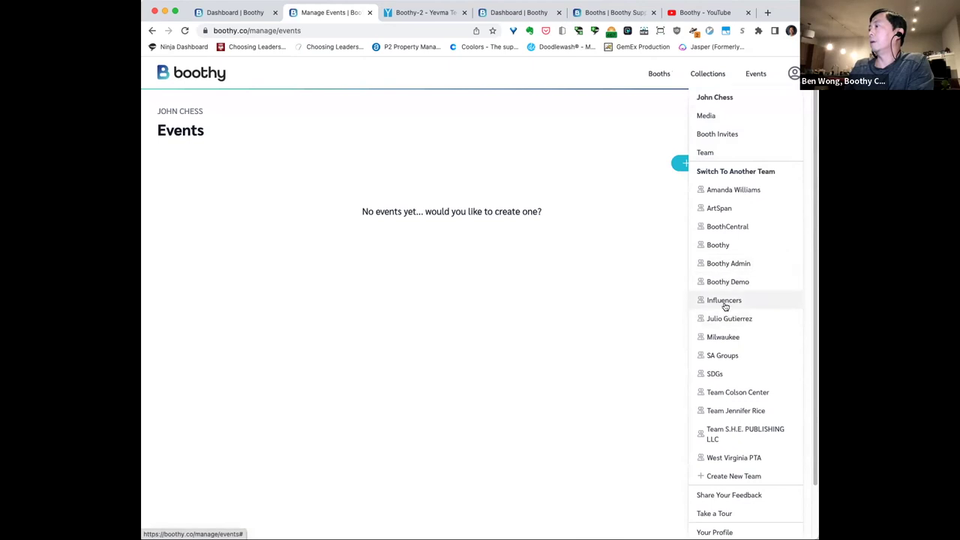
left_click(721, 209)
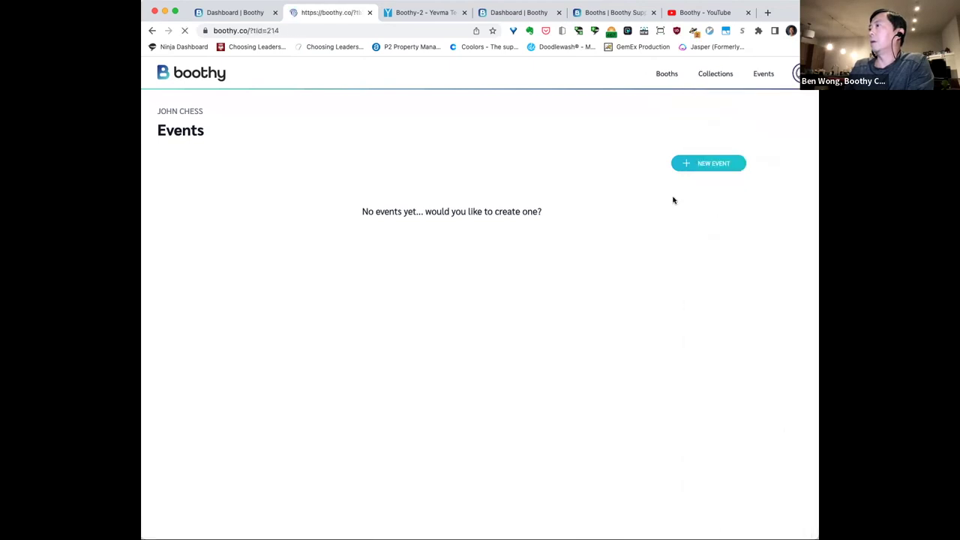
left_click(762, 74)
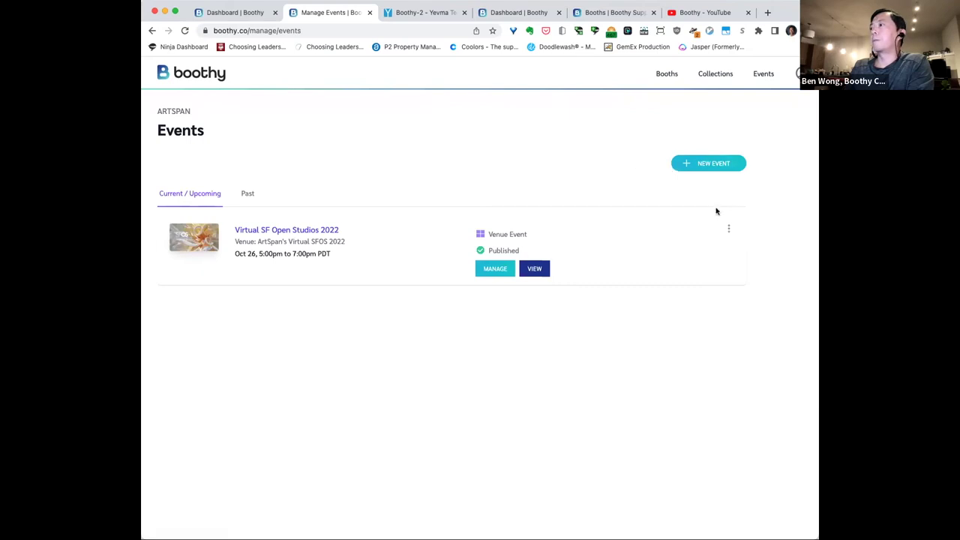
left_click(535, 269)
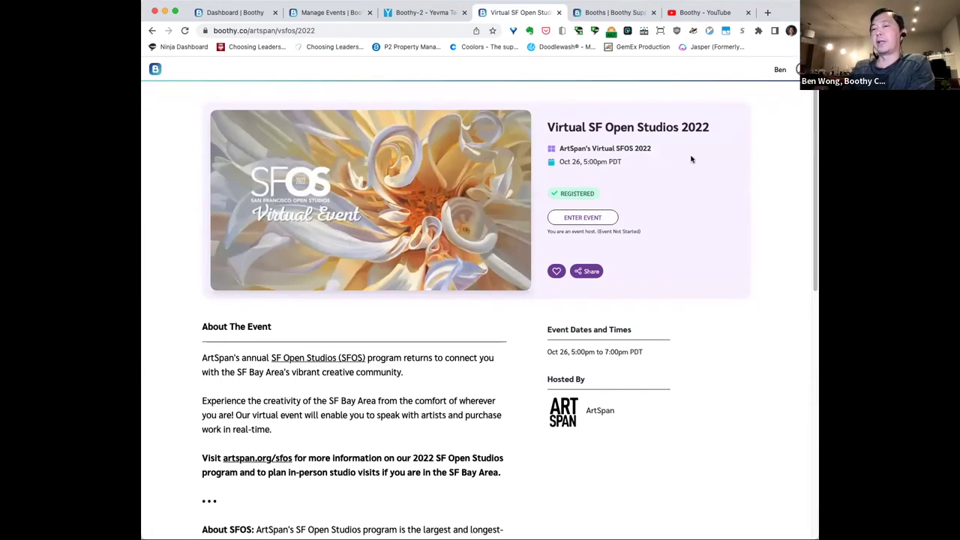
- Tour the live Virtual SF Open Studios 2022 event and a sculptor's booth, then return to Events
left_click(582, 218)
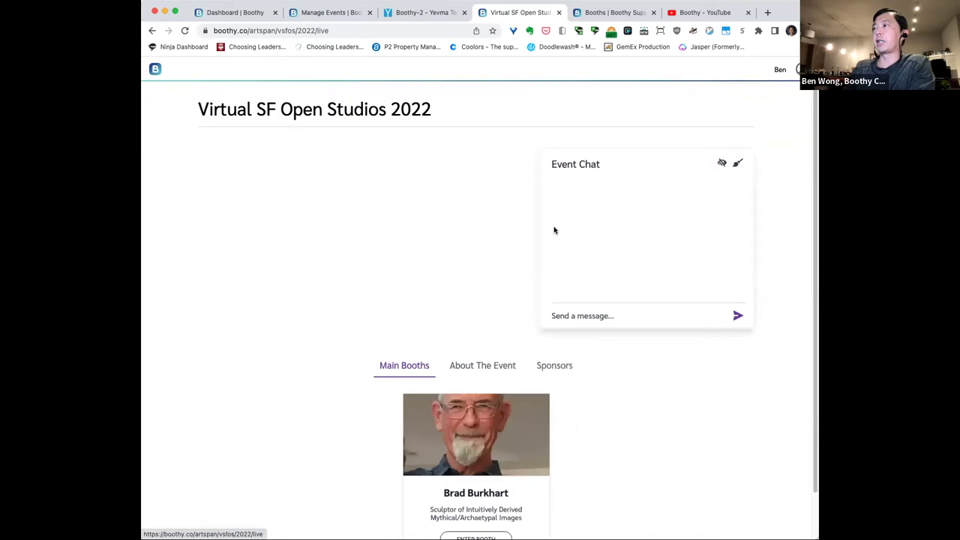
scroll(529, 356, "down", 2)
left_click(473, 489)
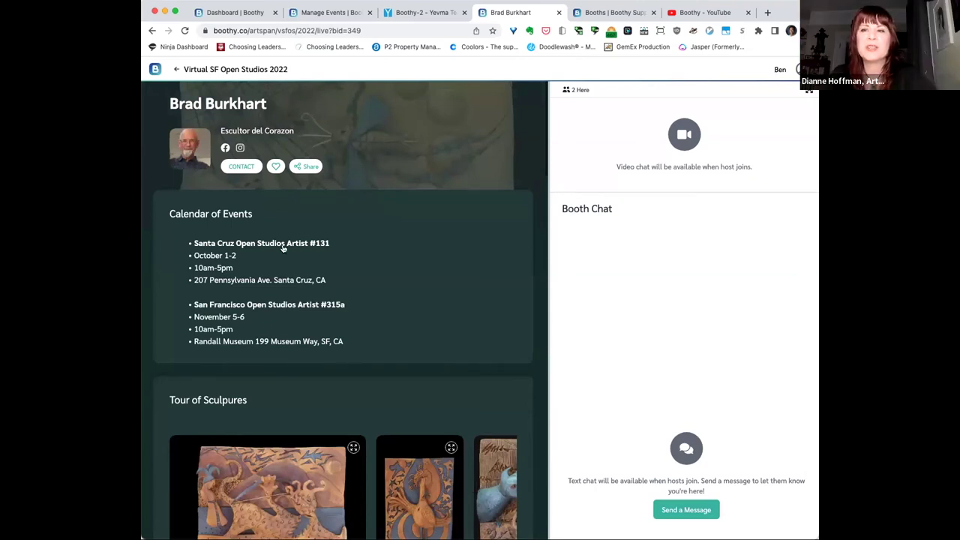
left_click(175, 72)
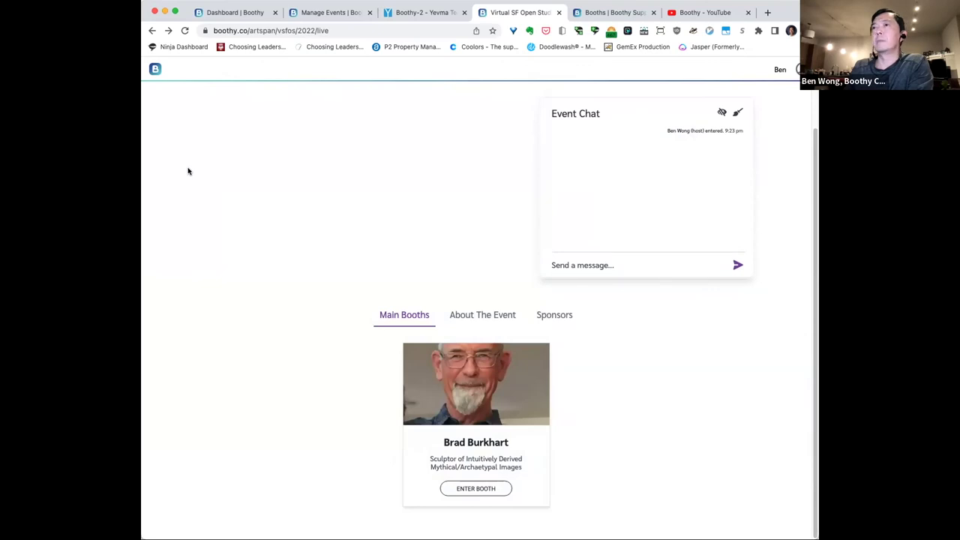
left_click(328, 14)
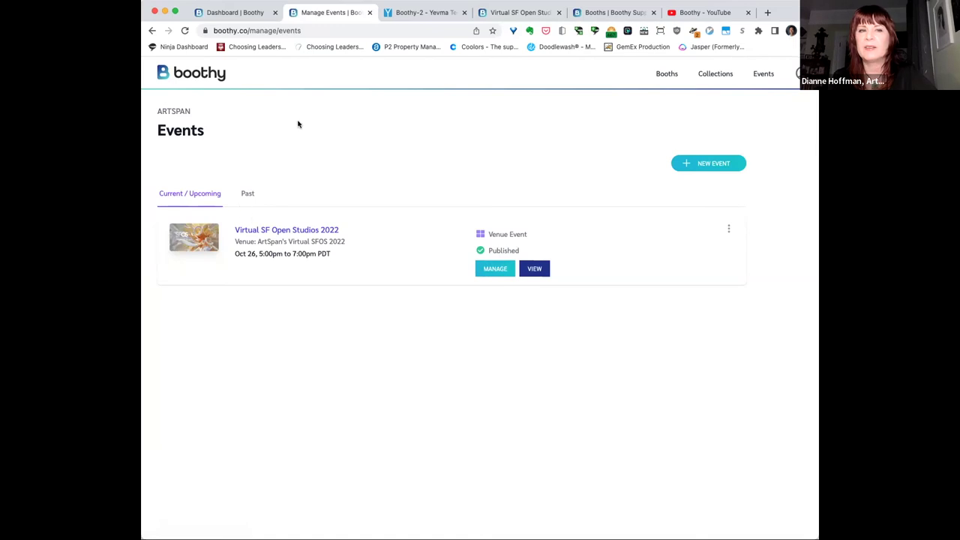
- Switch back to the author's team and enter his booth as host, reviewing About Me and Gallery
left_click(794, 71)
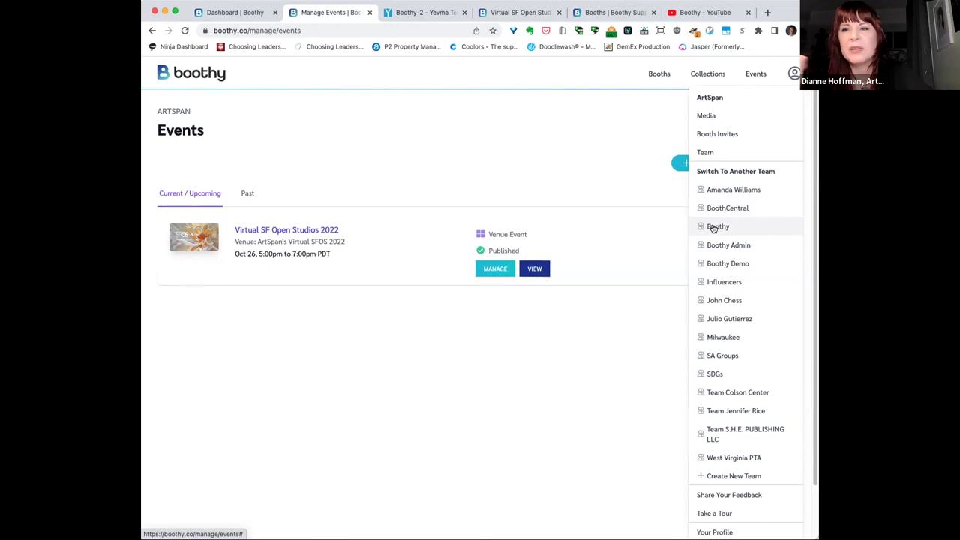
left_click(709, 300)
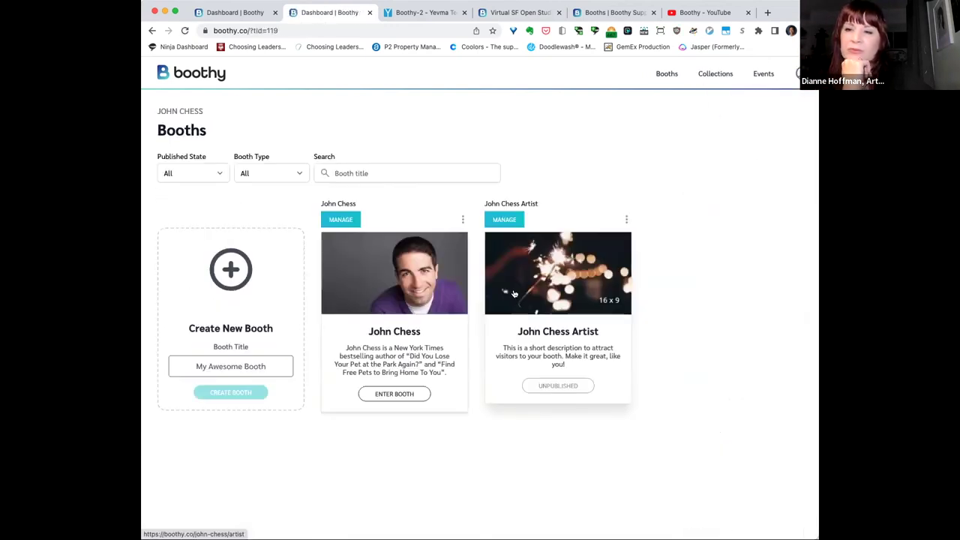
left_click(403, 395)
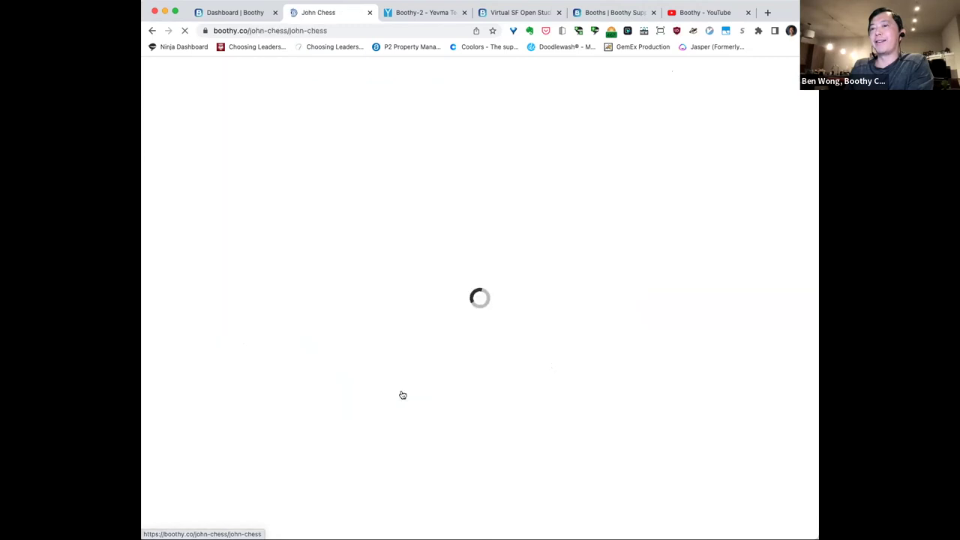
scroll(396, 388, "down", 3)
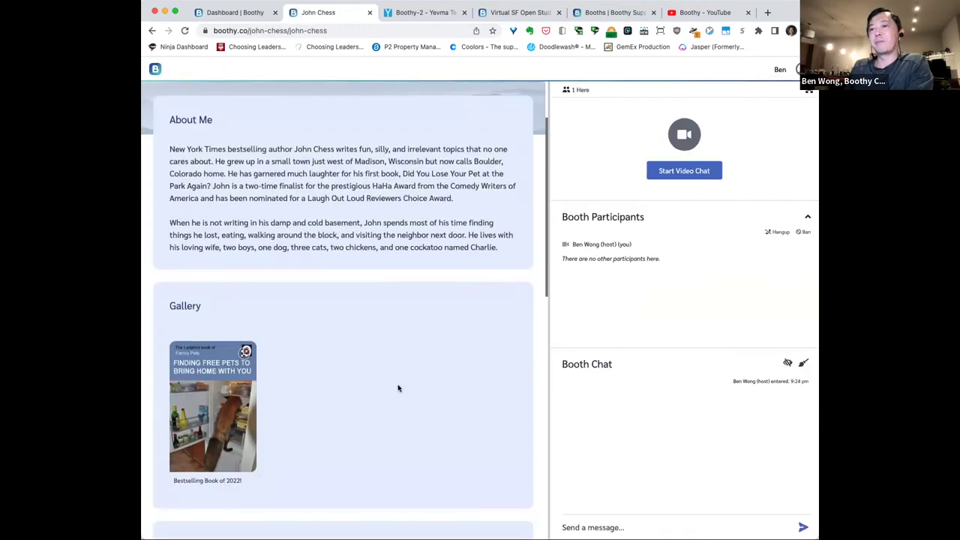
scroll(398, 387, "up", 2)
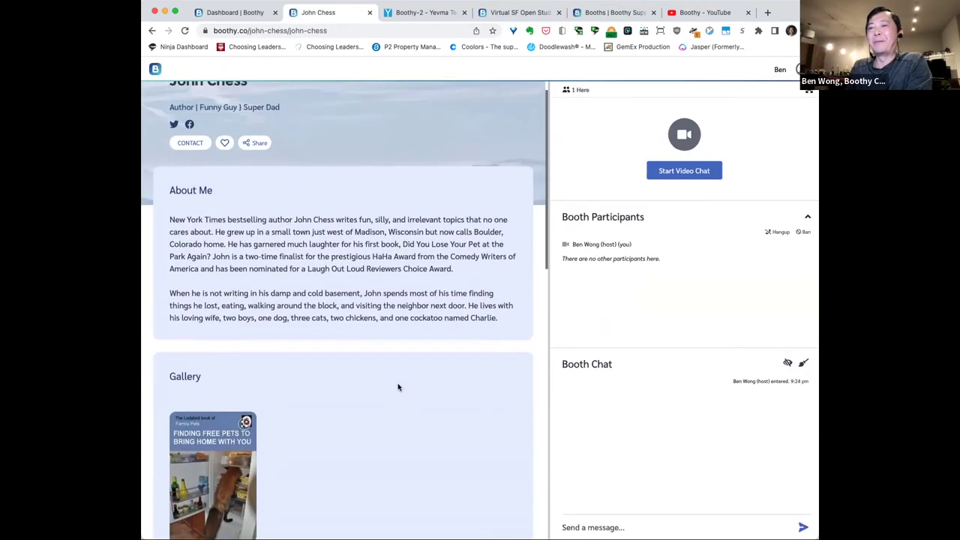
scroll(399, 387, "down", 3)
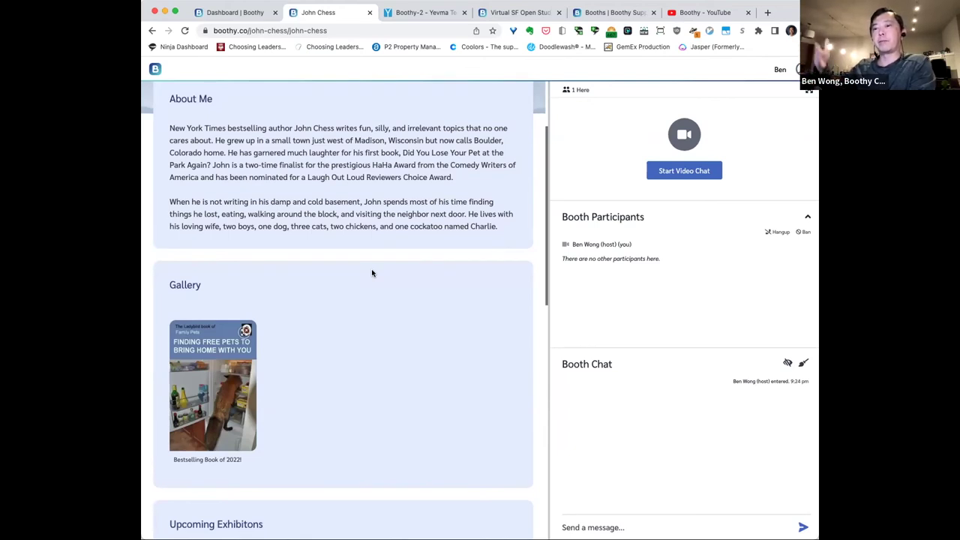
scroll(308, 255, "up", 1)
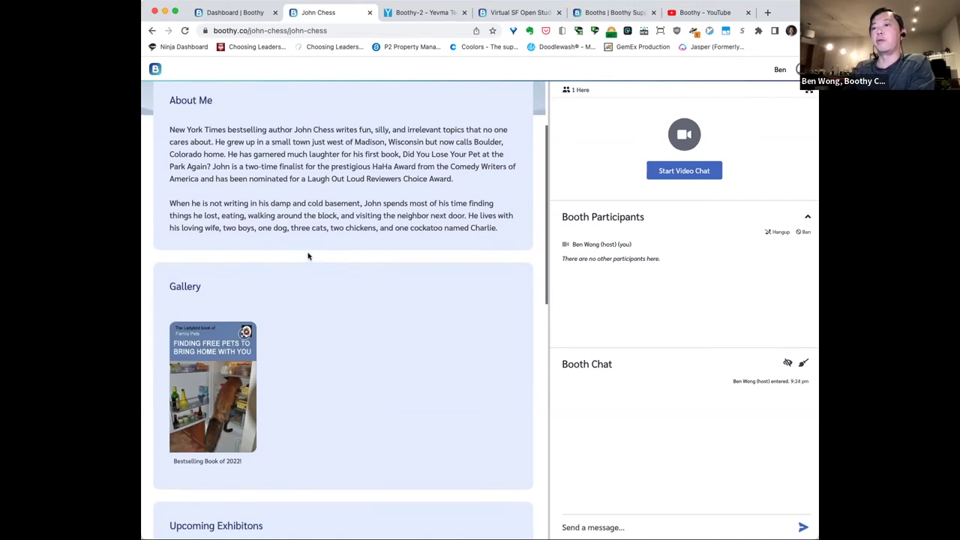
scroll(308, 256, "up", 1)
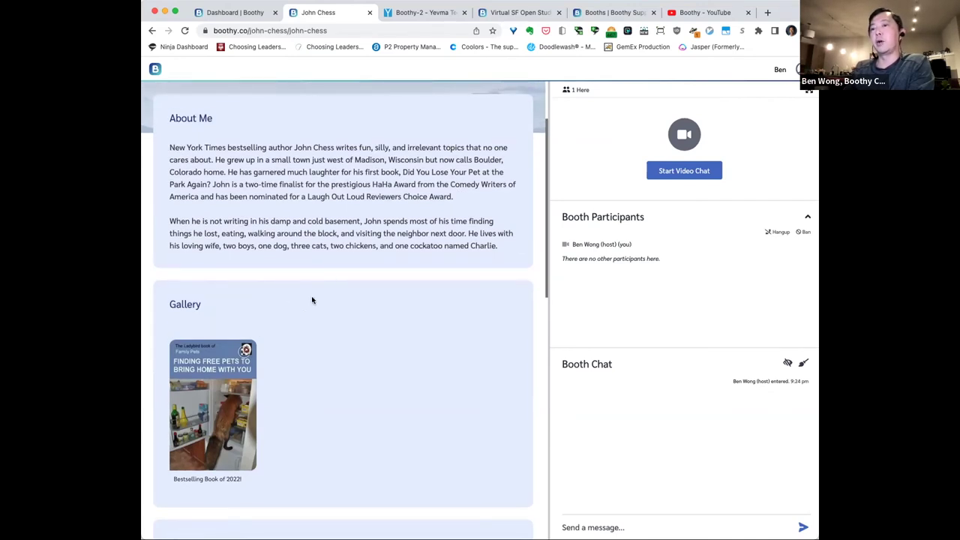